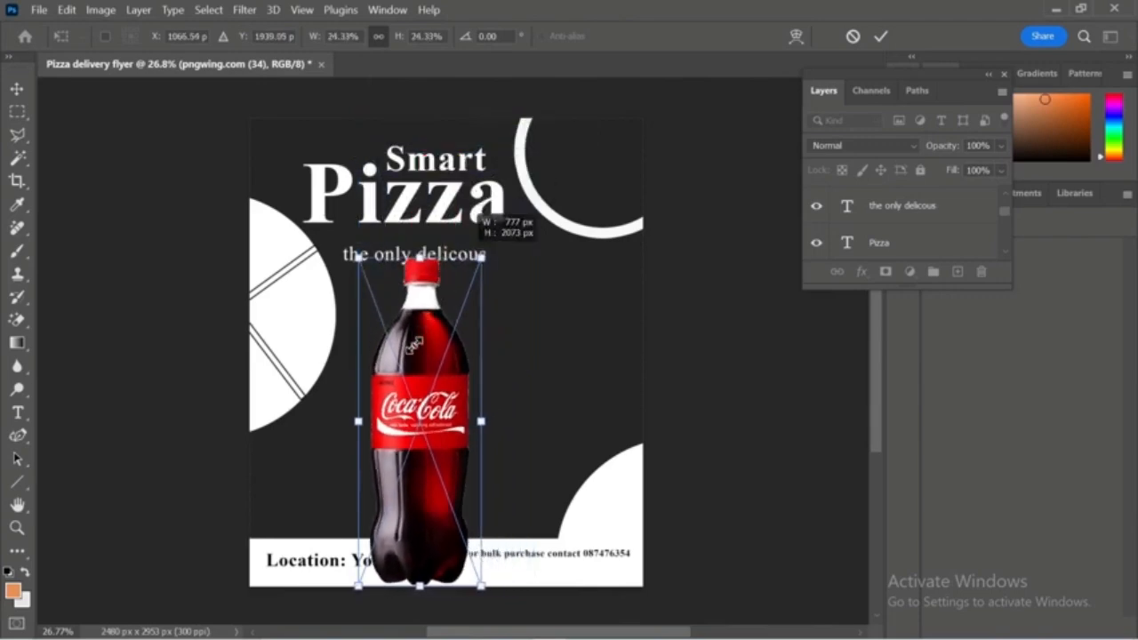
Scale the Coca-Cola bottle down to 16.63% and place it below the tagline, left of the flyer's centre.
left_click_drag(423, 418, 407, 348)
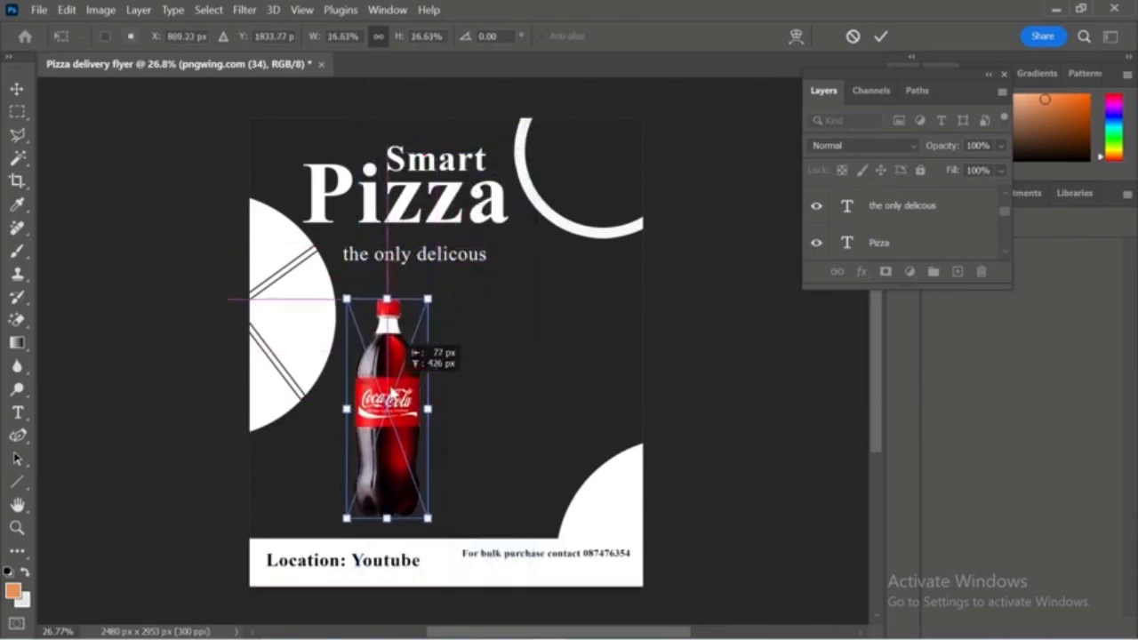
key("Return")
Place the whole pizza image pngwing.com (37) from Downloads as an embedded object directly above the dark background rectangle.
left_click(500, 365)
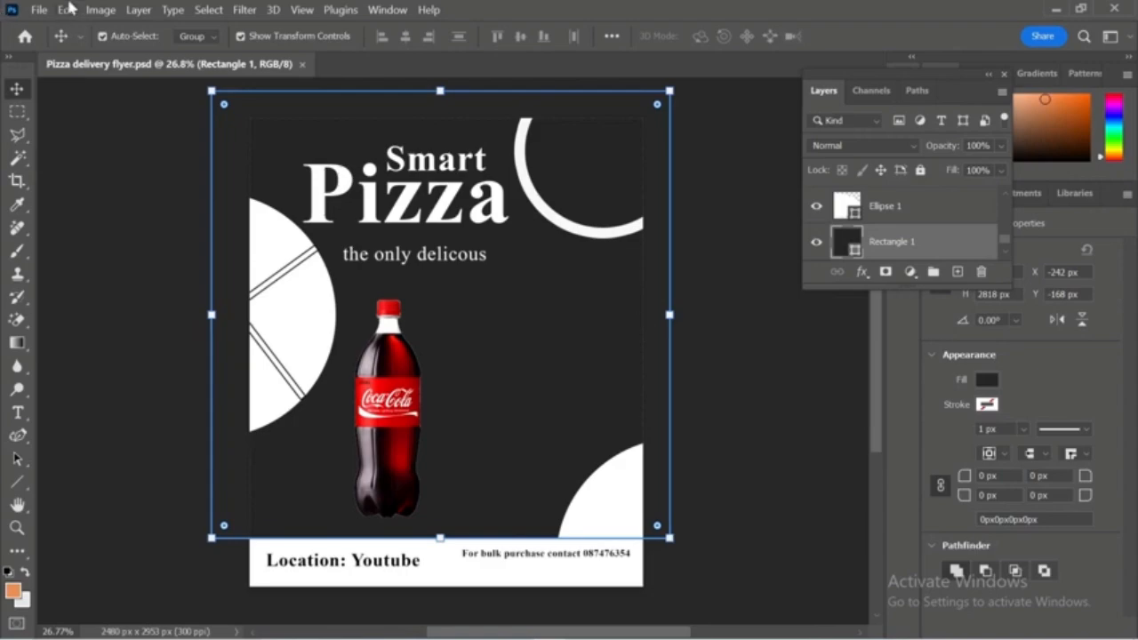
left_click(39, 12)
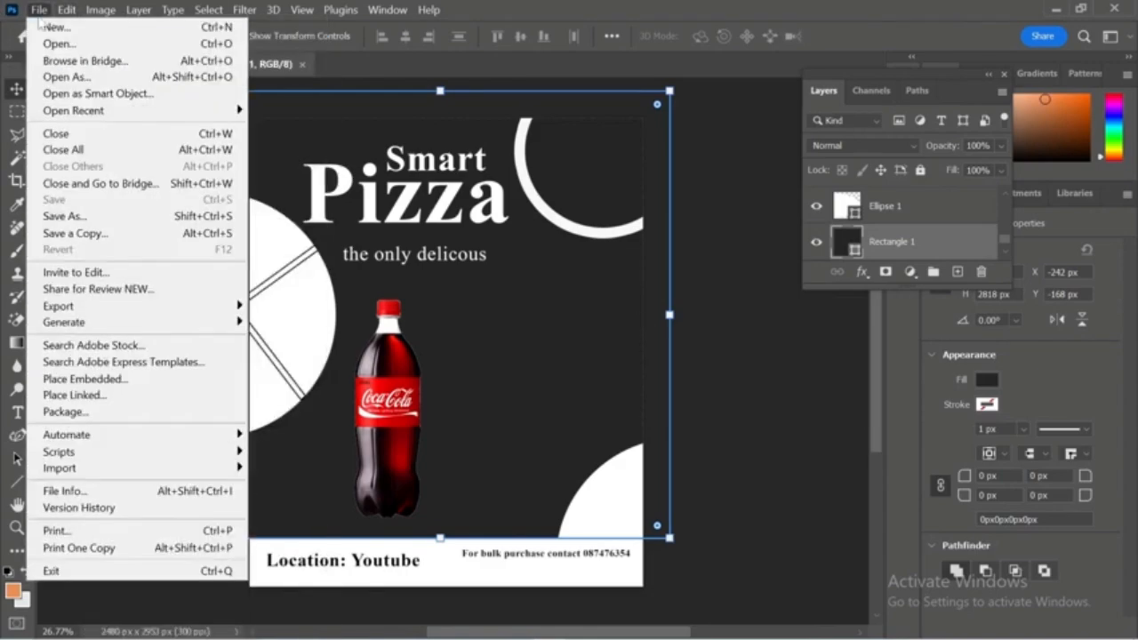
mouse_move(89, 307)
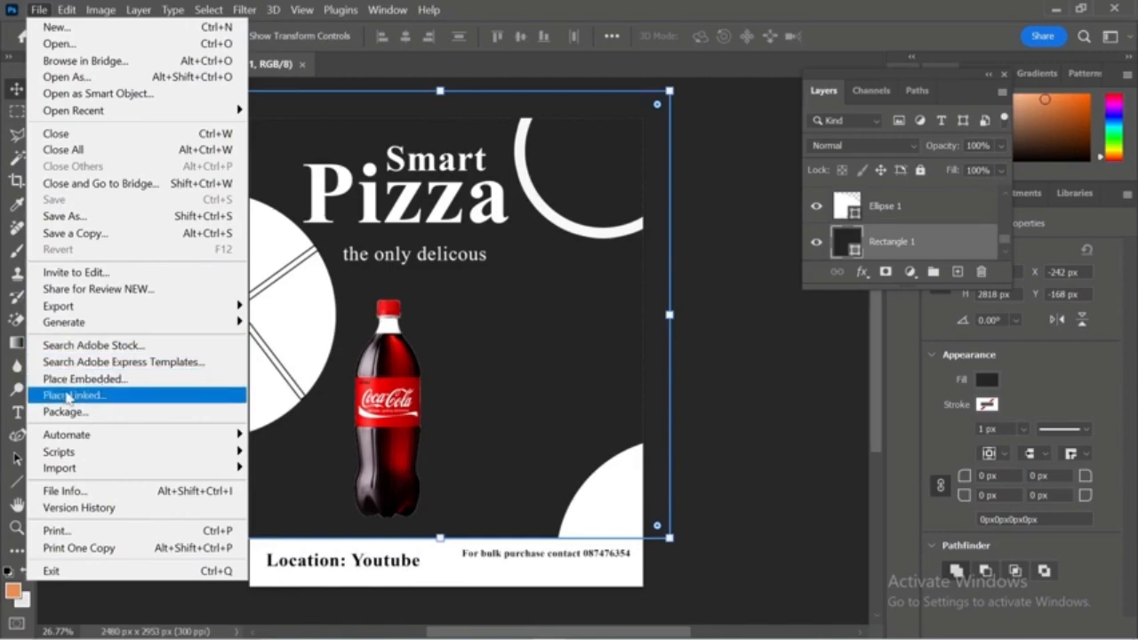
left_click(84, 379)
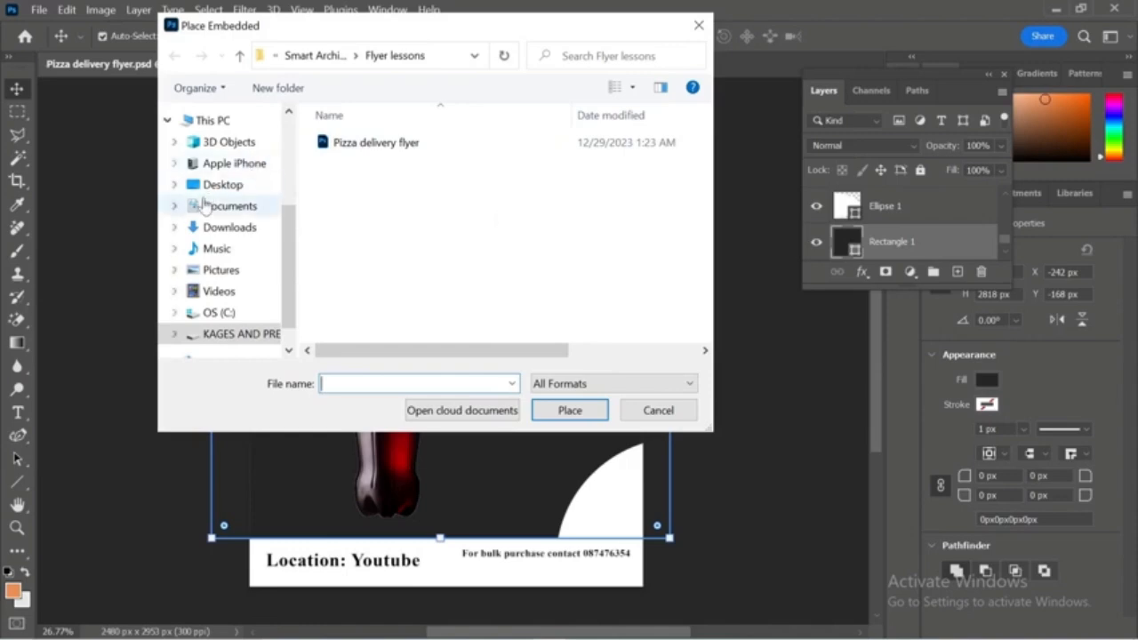
left_click(229, 228)
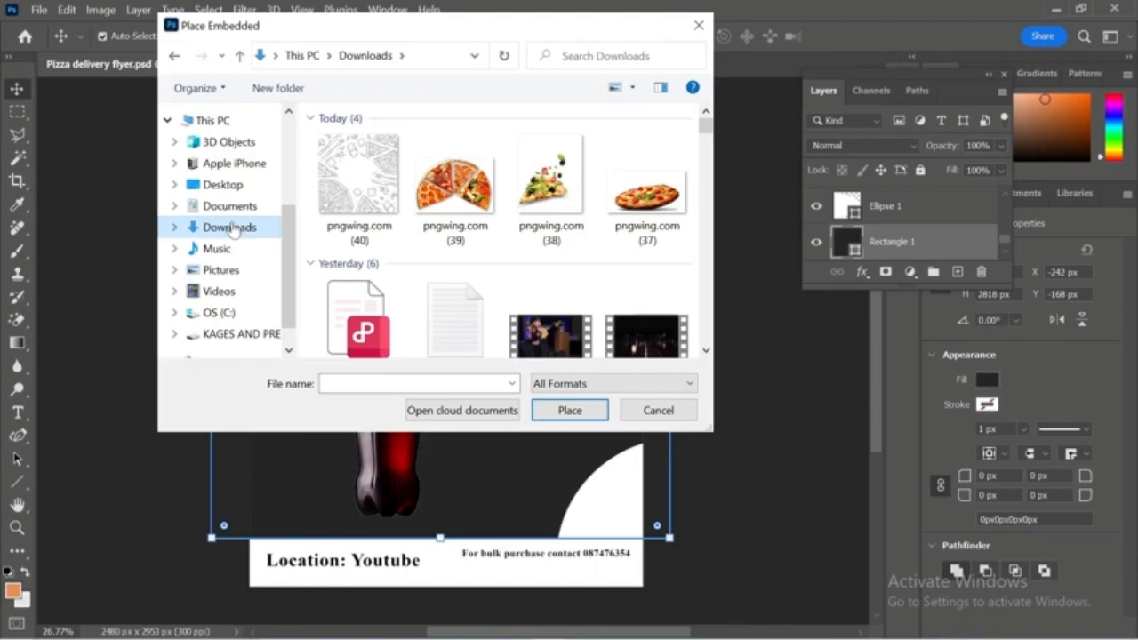
left_click(650, 203)
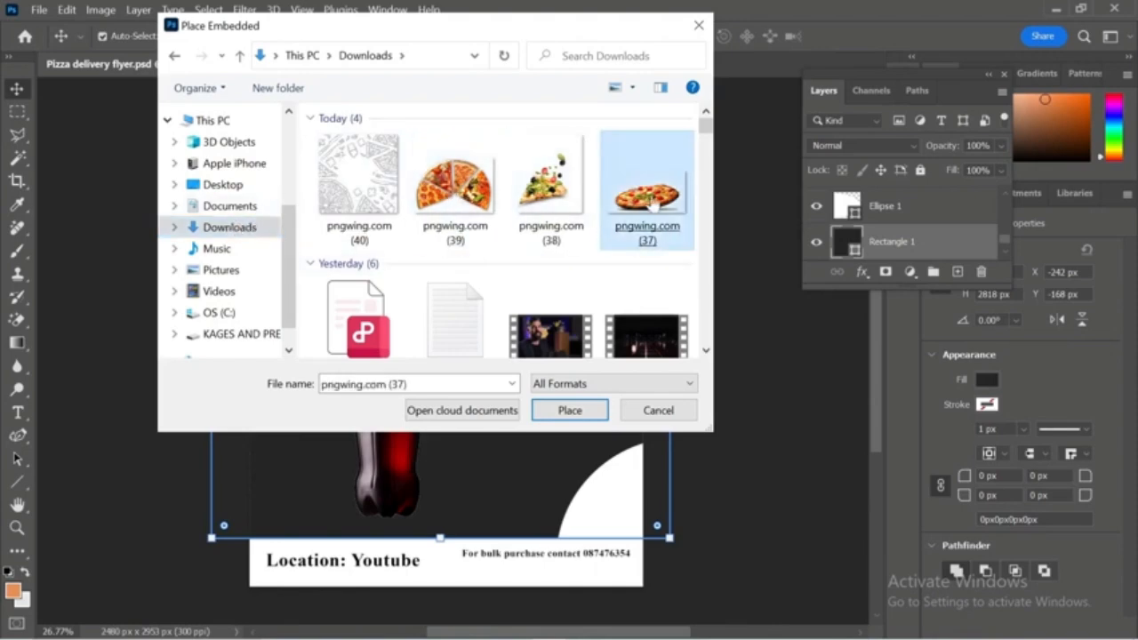
left_click(539, 228)
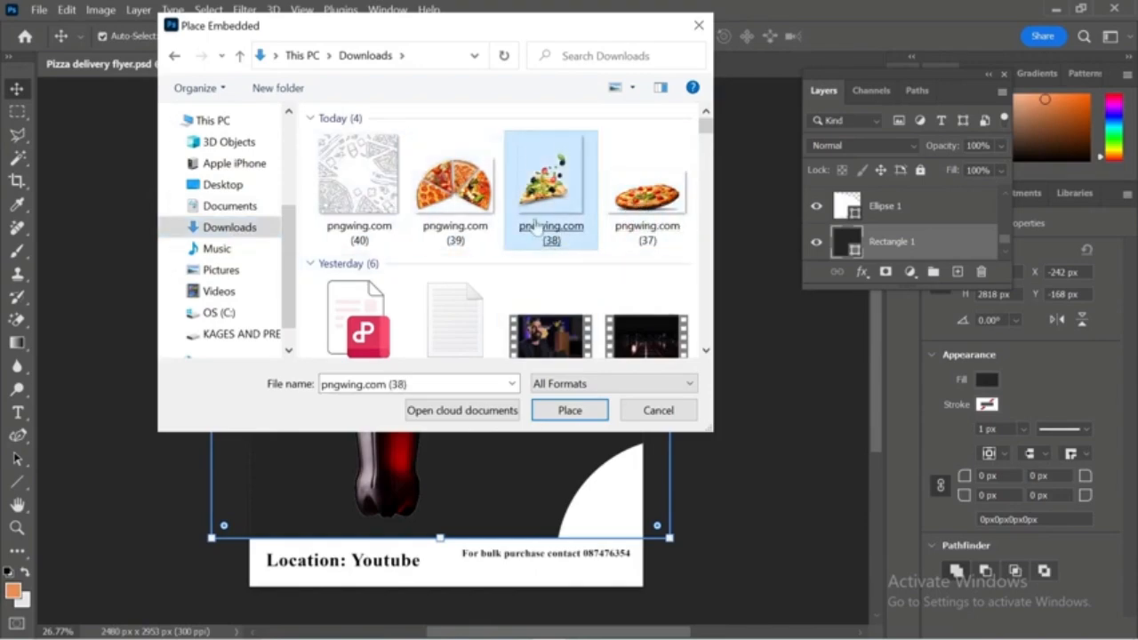
double_click(656, 182)
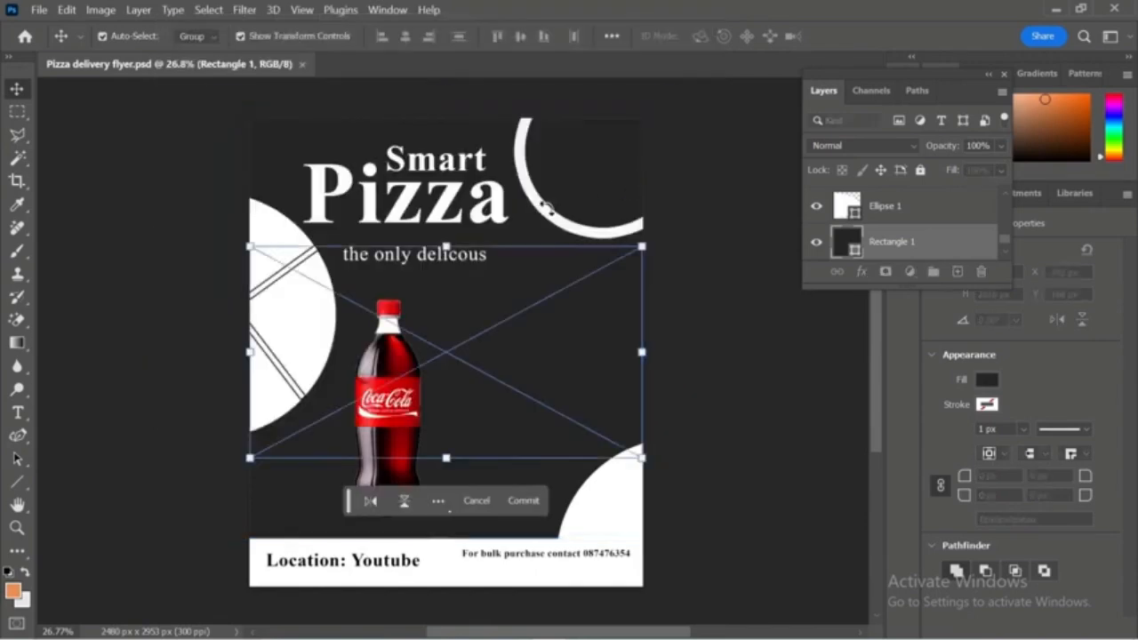
left_click(887, 39)
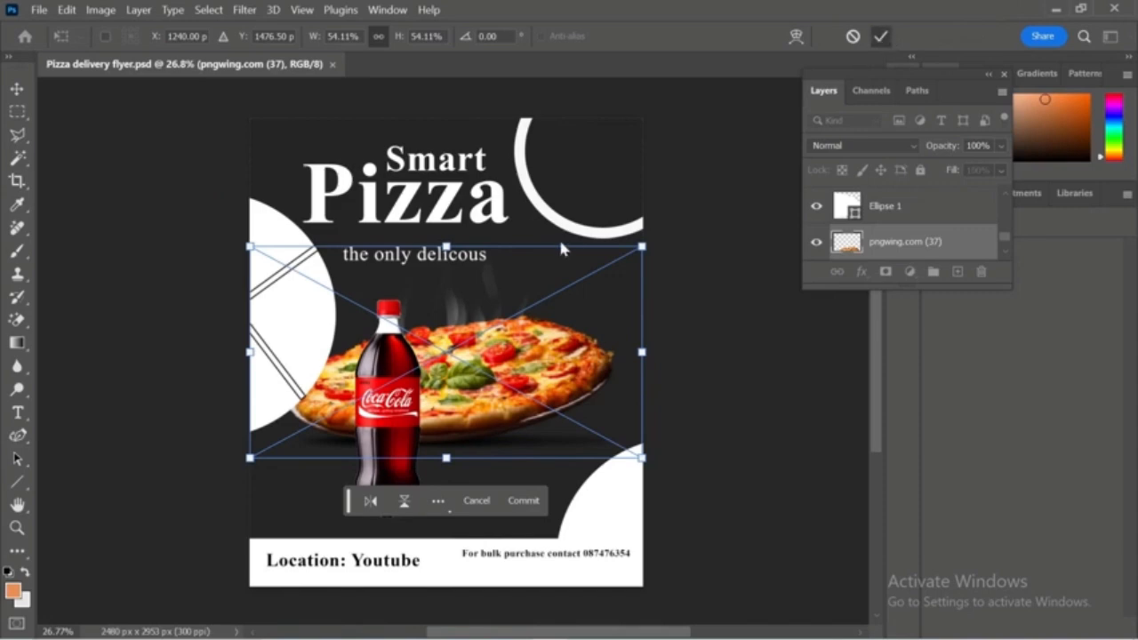
Scale the pizza image down to about 41% and position it behind the bottle, extending to its right.
mouse_move(497, 421)
left_mouse_down()
mouse_move(512, 442)
mouse_move(534, 431)
mouse_move(513, 427)
left_mouse_up()
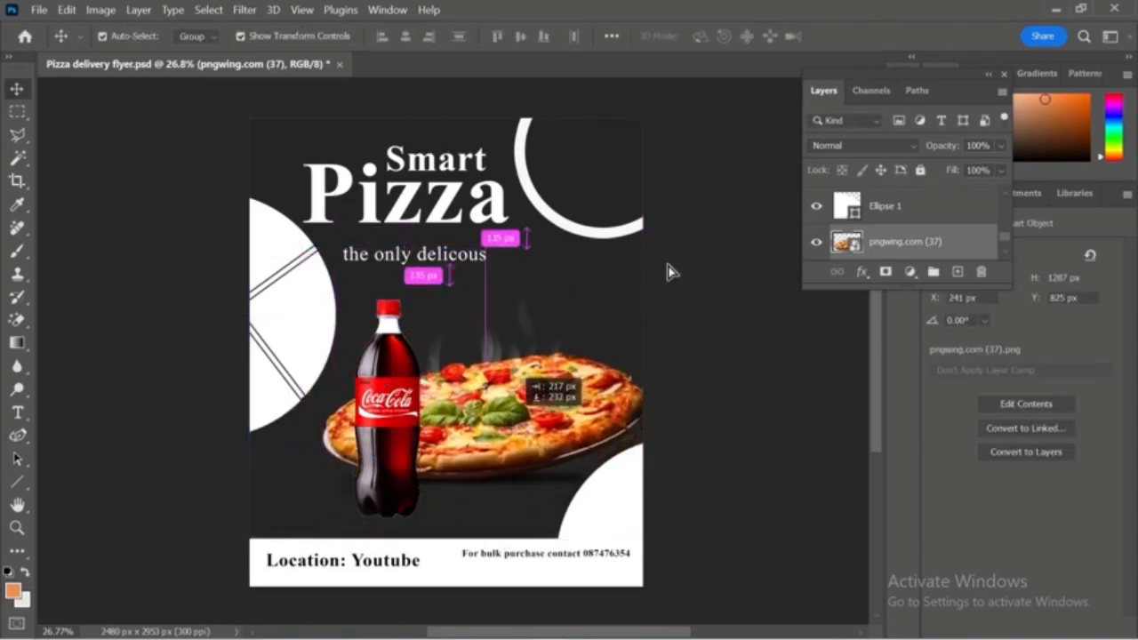
key("ctrl+t")
left_click_drag(668, 272, 612, 300)
left_click_drag(644, 292, 599, 322)
left_click_drag(476, 453, 545, 445)
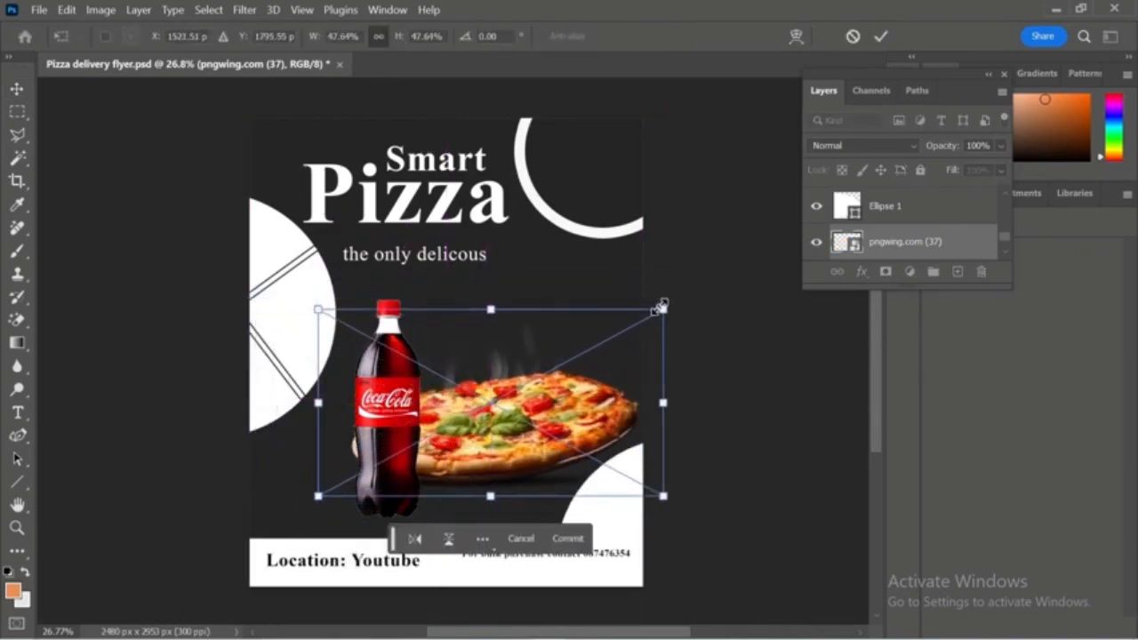
left_click_drag(662, 309, 591, 348)
left_click_drag(438, 456, 457, 450)
left_click_drag(612, 349, 625, 324)
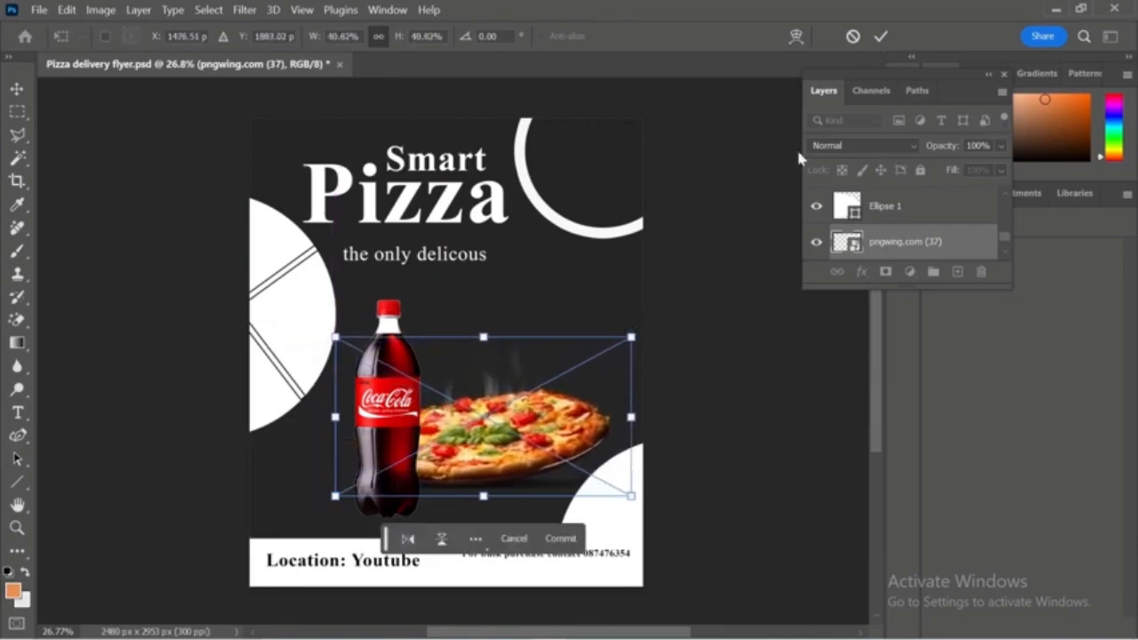
left_click(880, 36)
Move the Coca-Cola bottle up so its base lines up with the pizza's lower edge, and deselect it.
left_click_drag(386, 378, 378, 347)
key("Down")
key("Down")
key("Down")
key("Down")
key("Down")
key("Down")
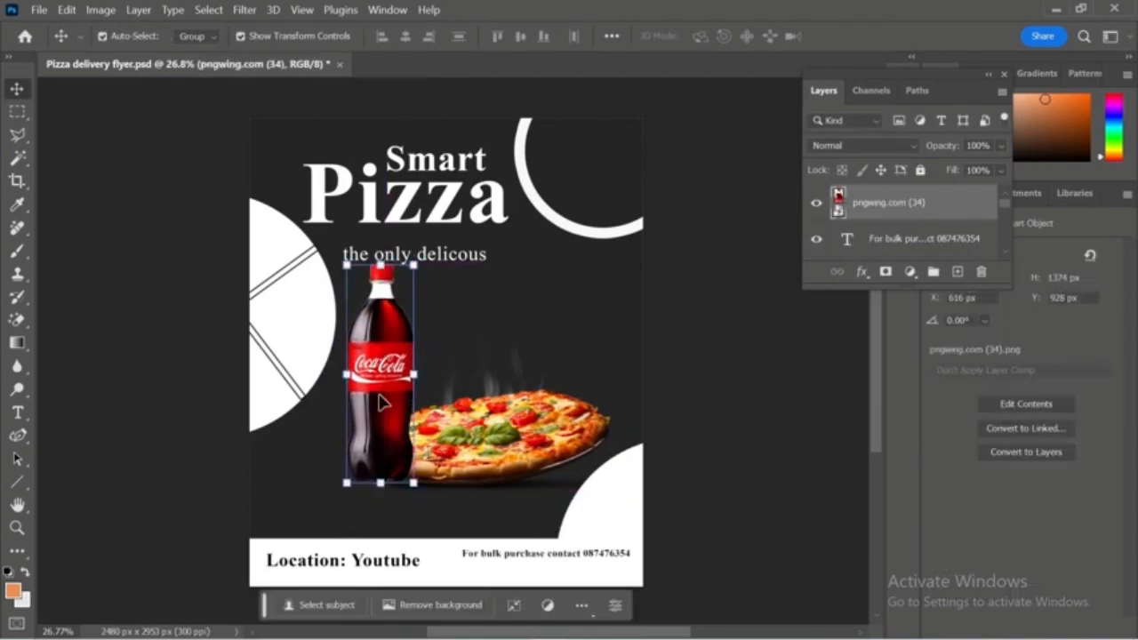
left_click(750, 363)
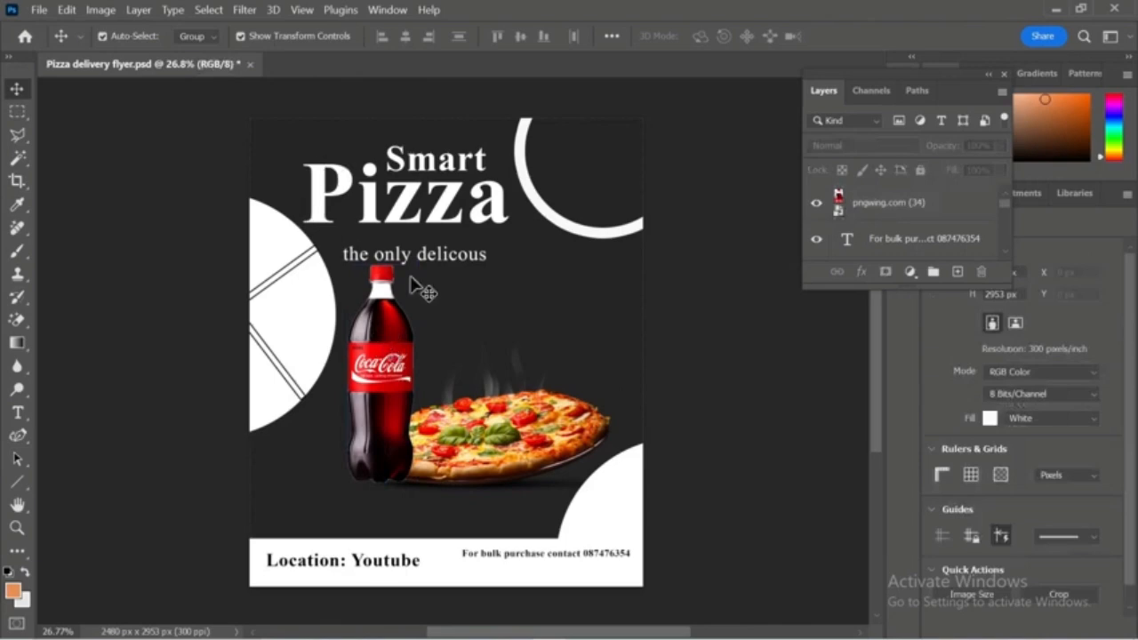
scroll(529, 258, "down", 1)
left_click(610, 315)
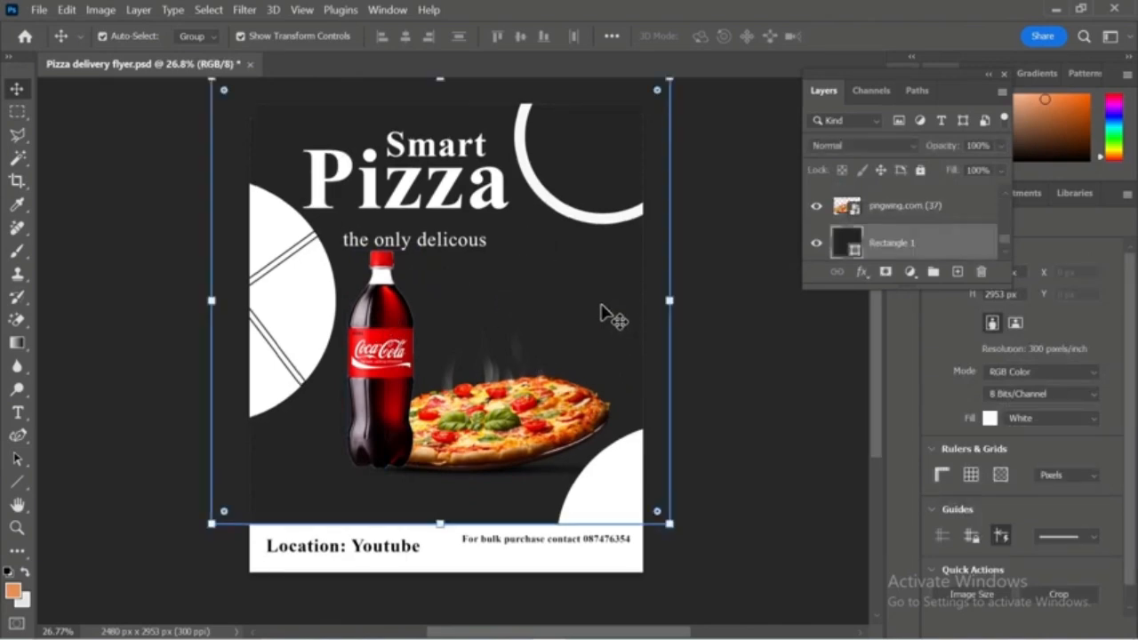
left_click(718, 338)
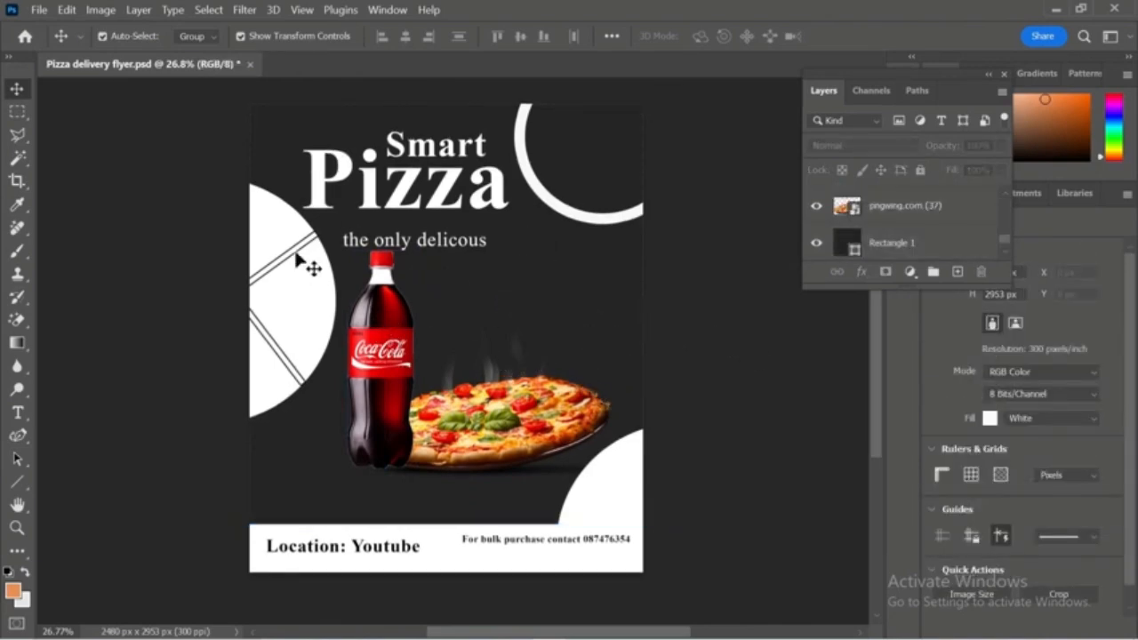
left_click(614, 276)
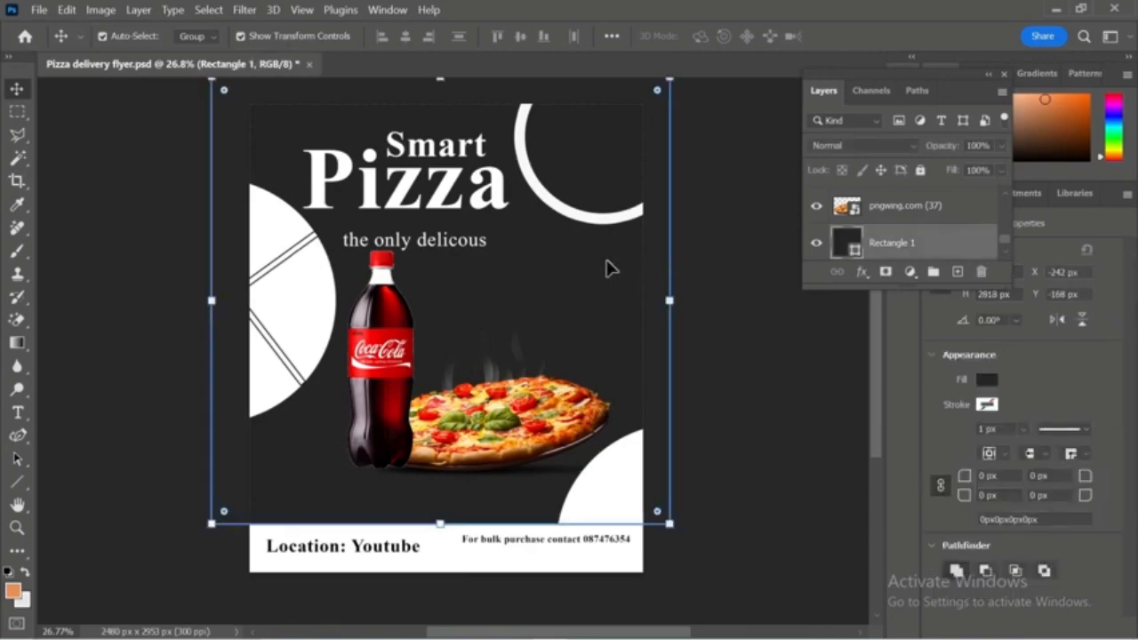
scroll(528, 284, "up", 1)
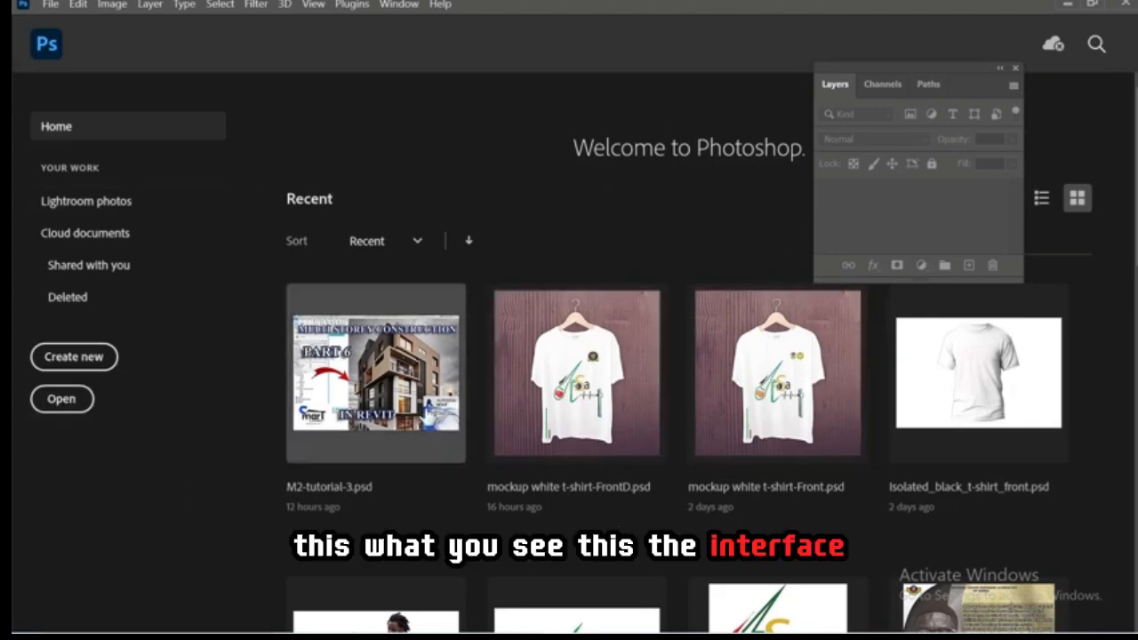
Start a new document and choose the A4 print preset, 210 x 297 mm at 300 ppi.
left_click(50, 6)
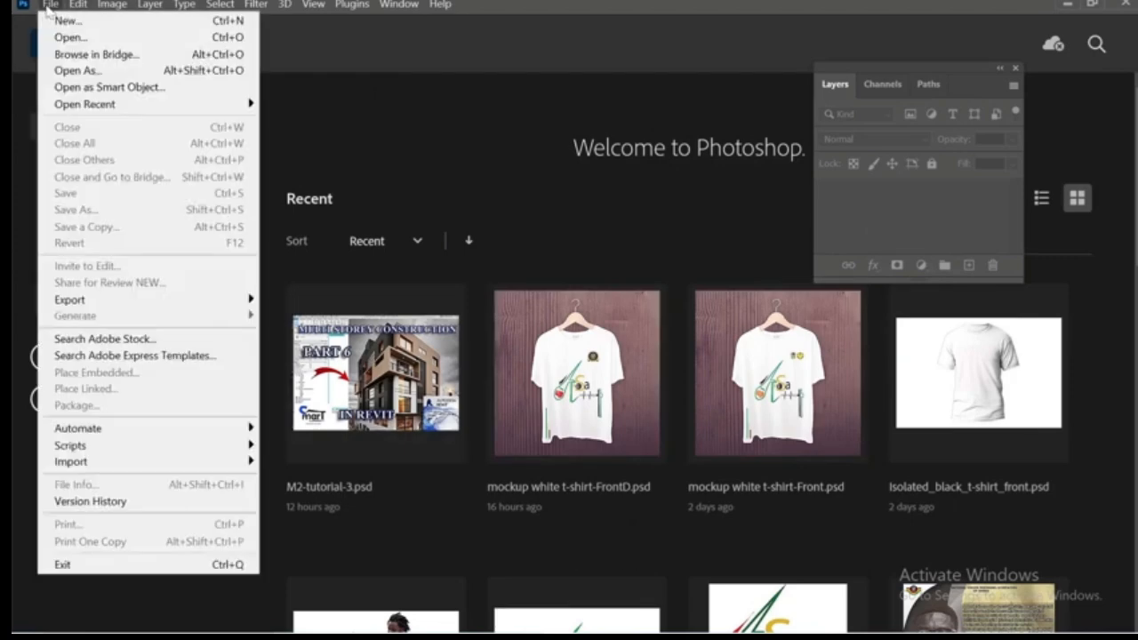
left_click(150, 25)
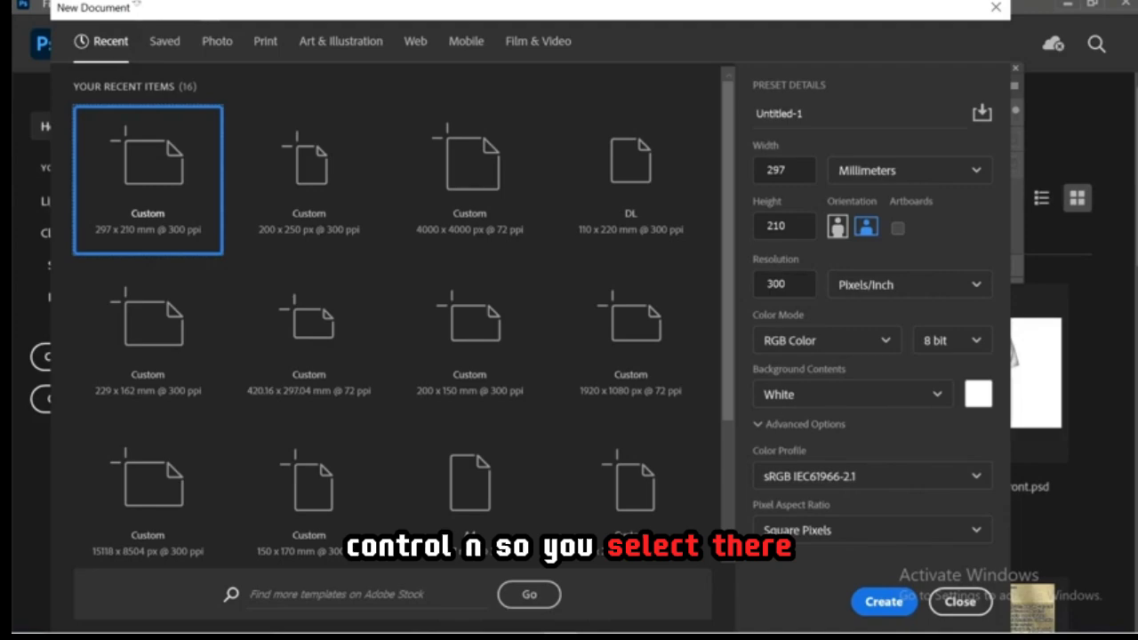
left_click_drag(138, 9, 136, 34)
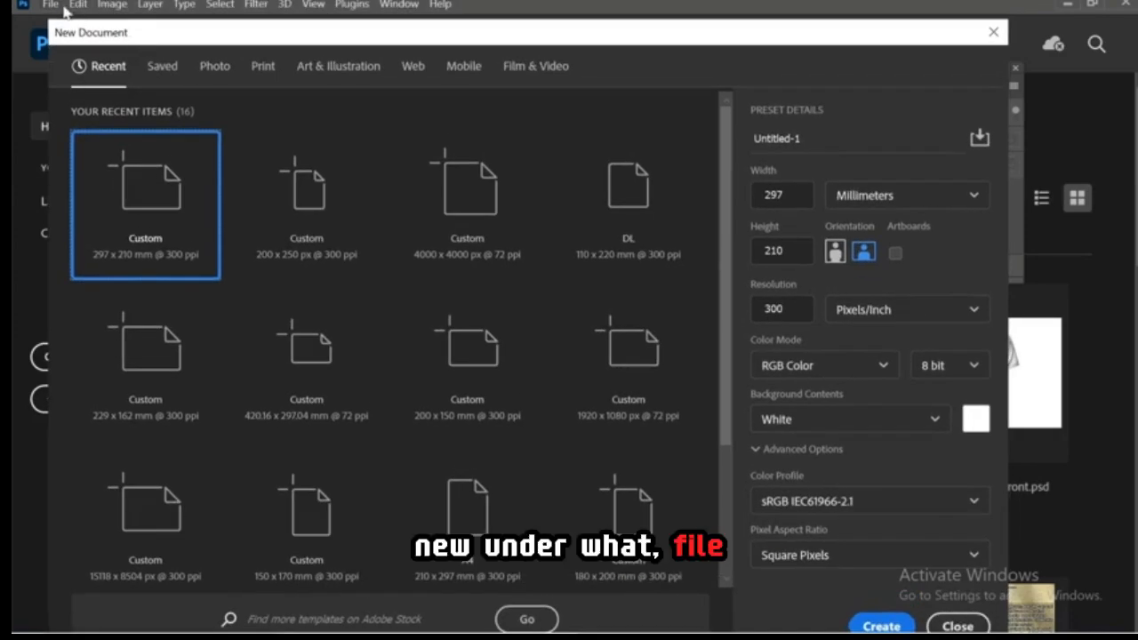
left_click_drag(114, 36, 99, 15)
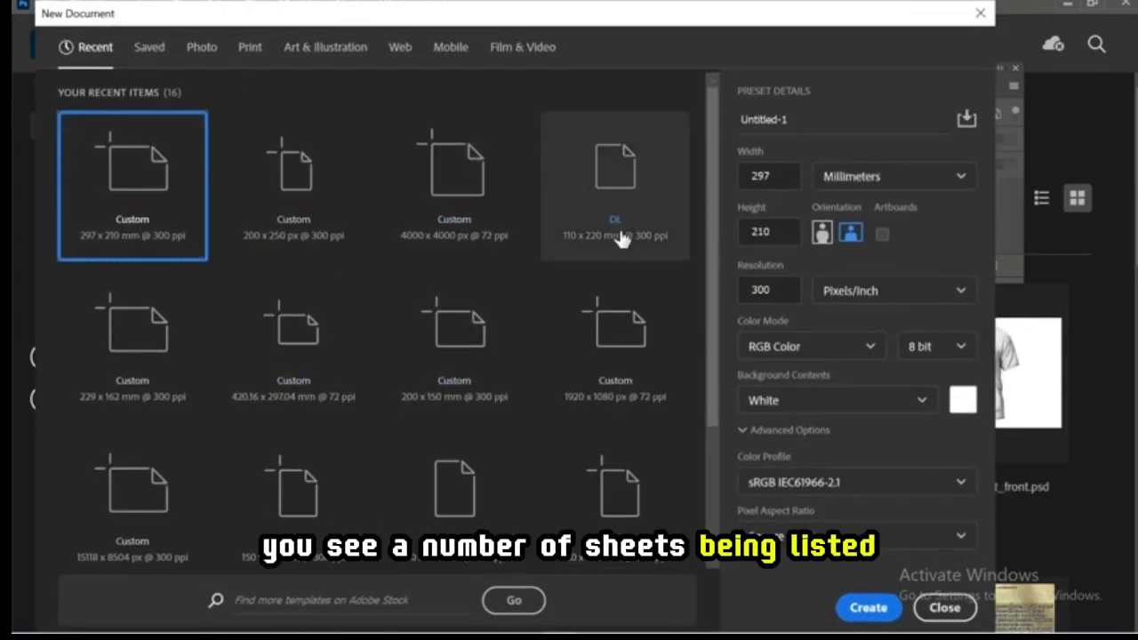
scroll(394, 414, "down", 2)
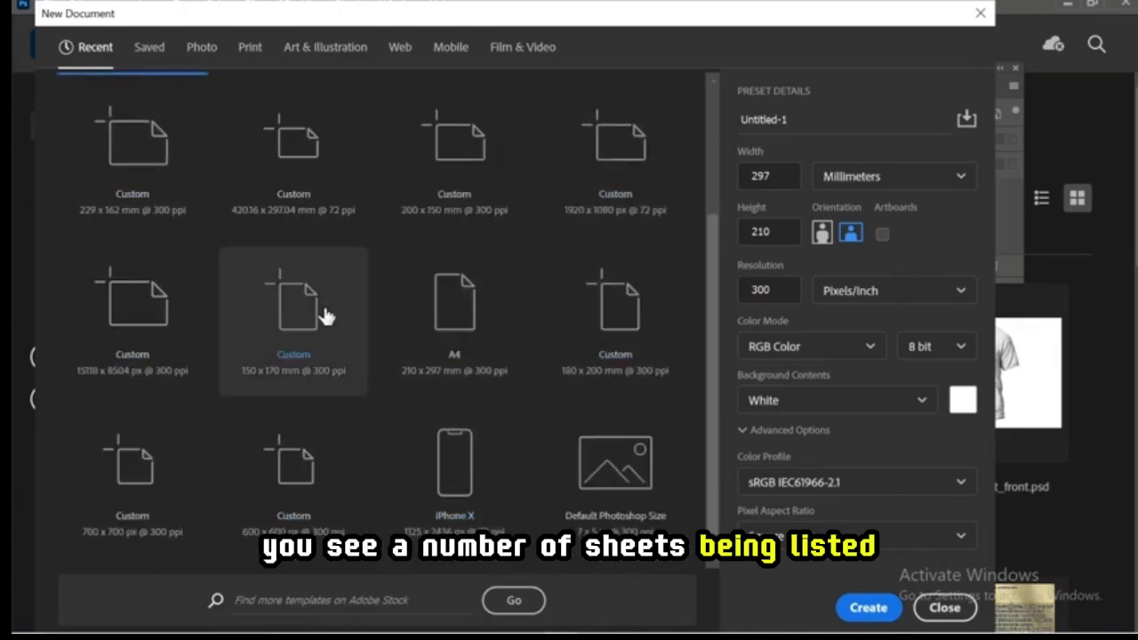
scroll(398, 349, "up", 2)
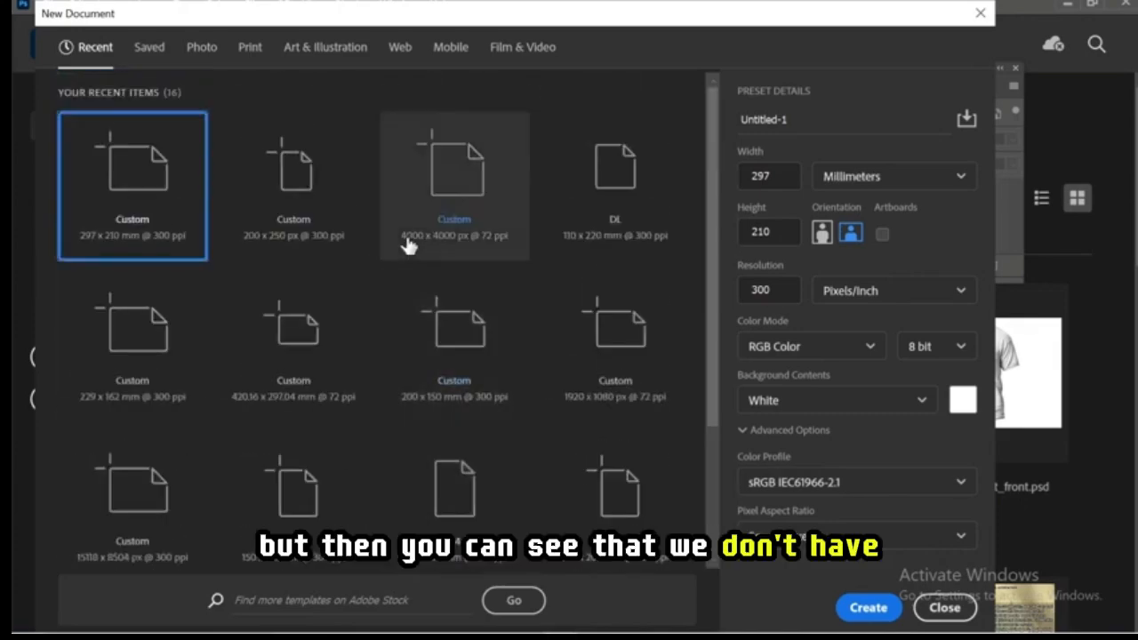
scroll(392, 276, "down", 2)
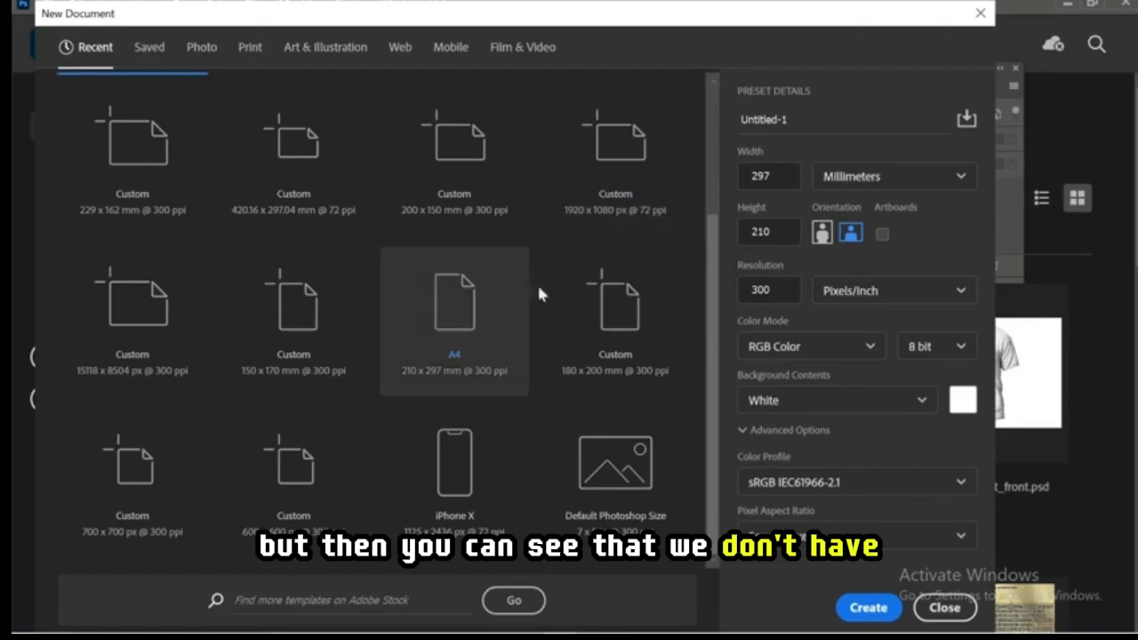
scroll(444, 294, "up", 2)
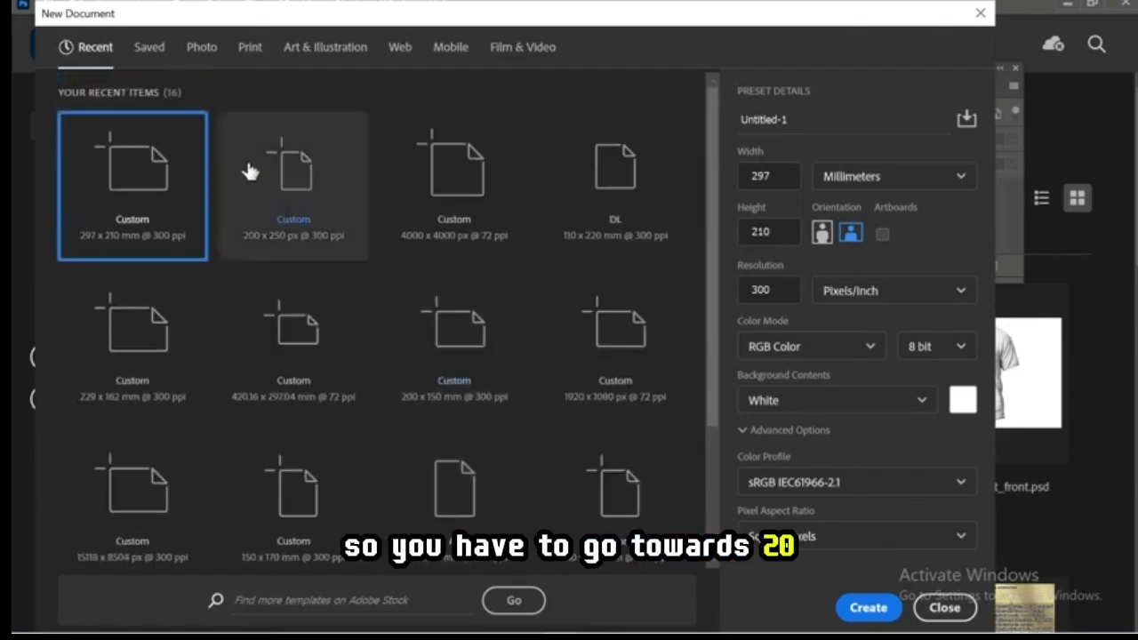
left_click(252, 48)
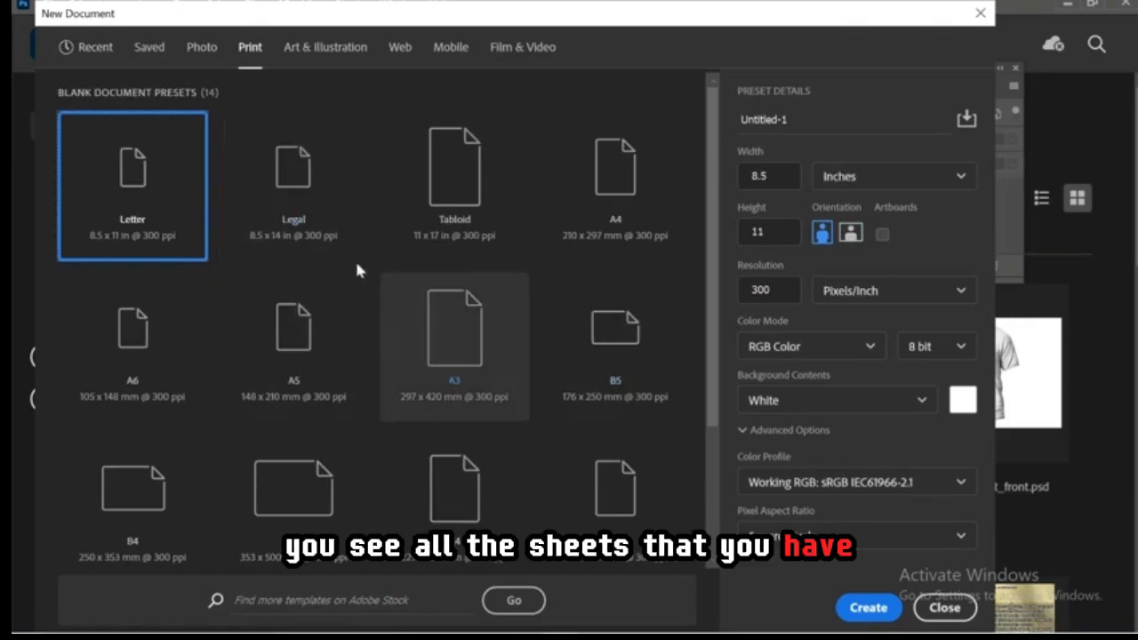
scroll(355, 267, "down", 3)
scroll(352, 267, "up", 3)
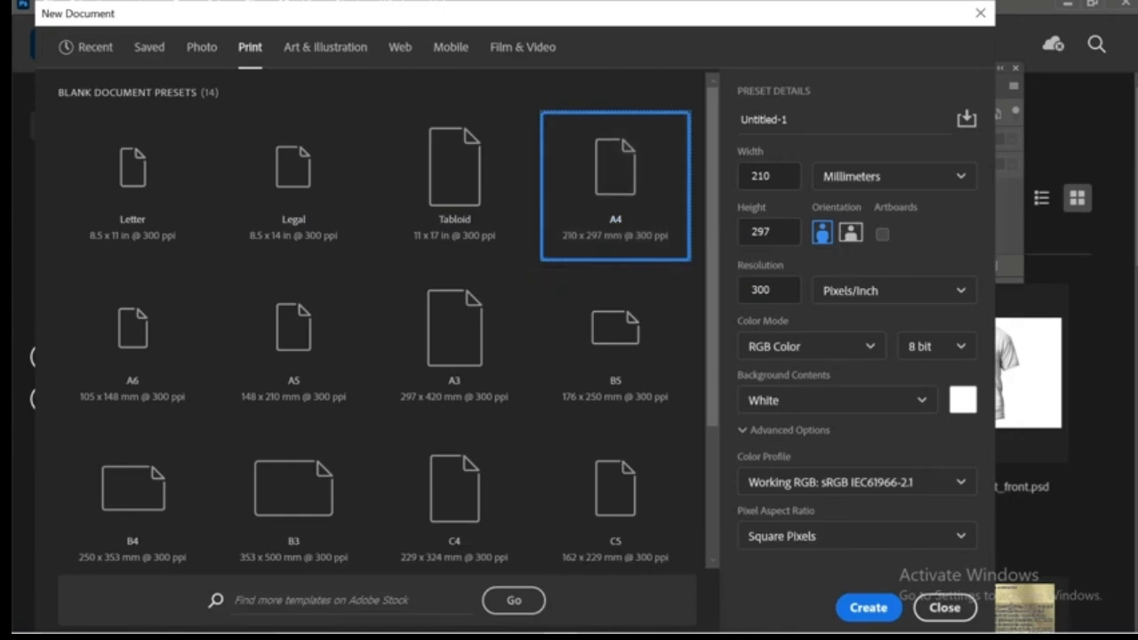
Name the new document "Pizza delivery flyer".
left_click(787, 120)
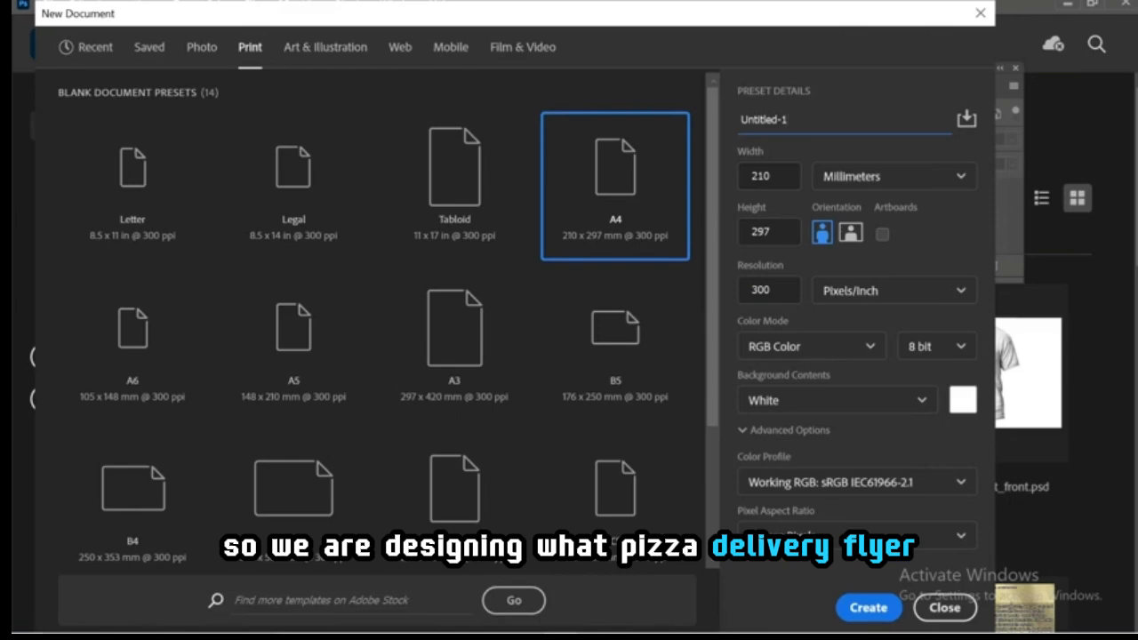
key("BackSpace")
key("BackSpace")
key("BackSpace")
key("BackSpace")
key("BackSpace")
key("BackSpace")
key("BackSpace")
key("BackSpace")
key("BackSpace")
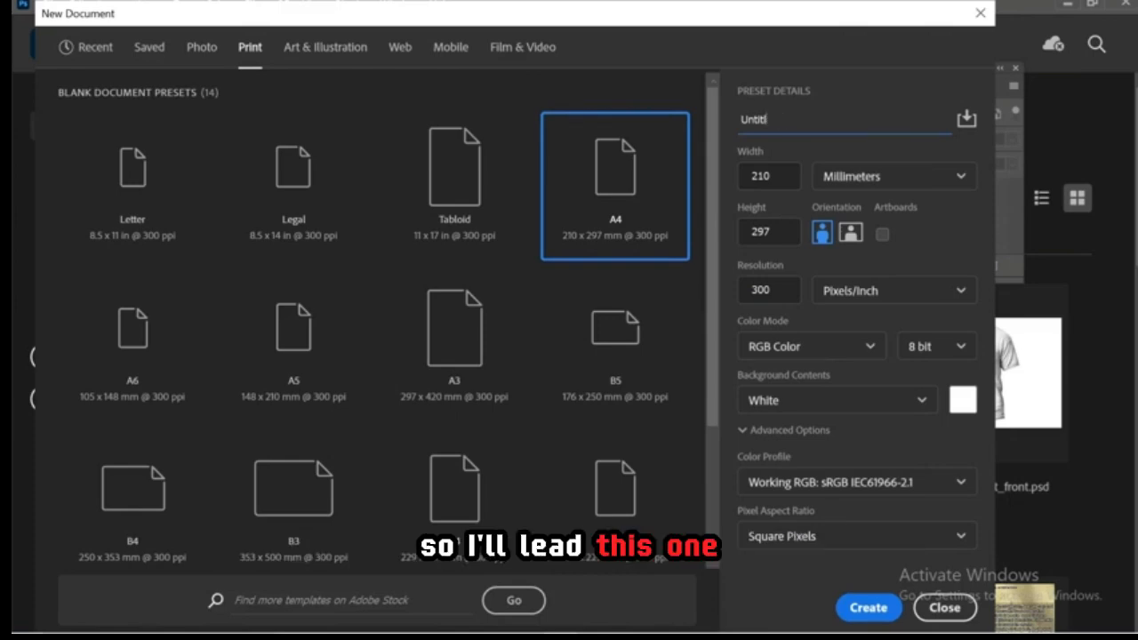
key("BackSpace")
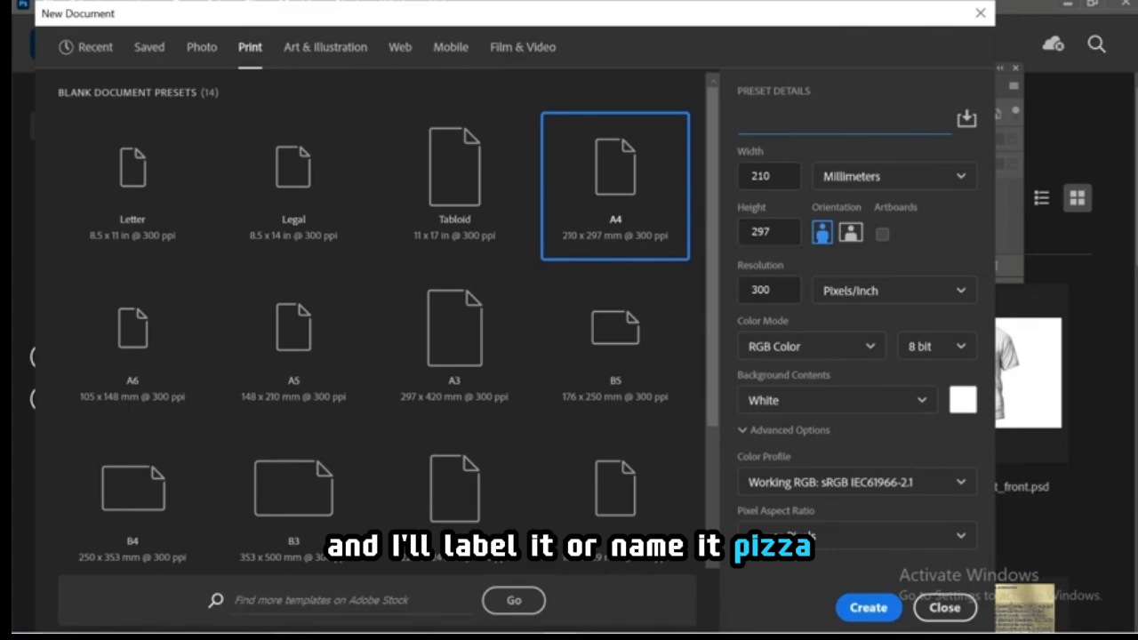
type("Pizza")
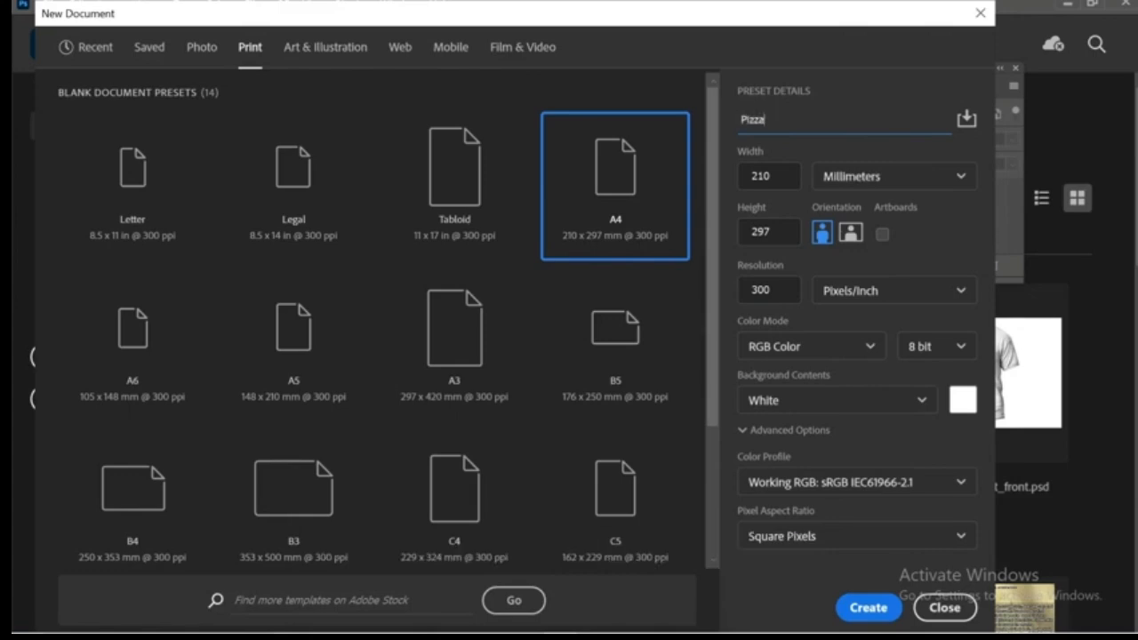
type(" deli")
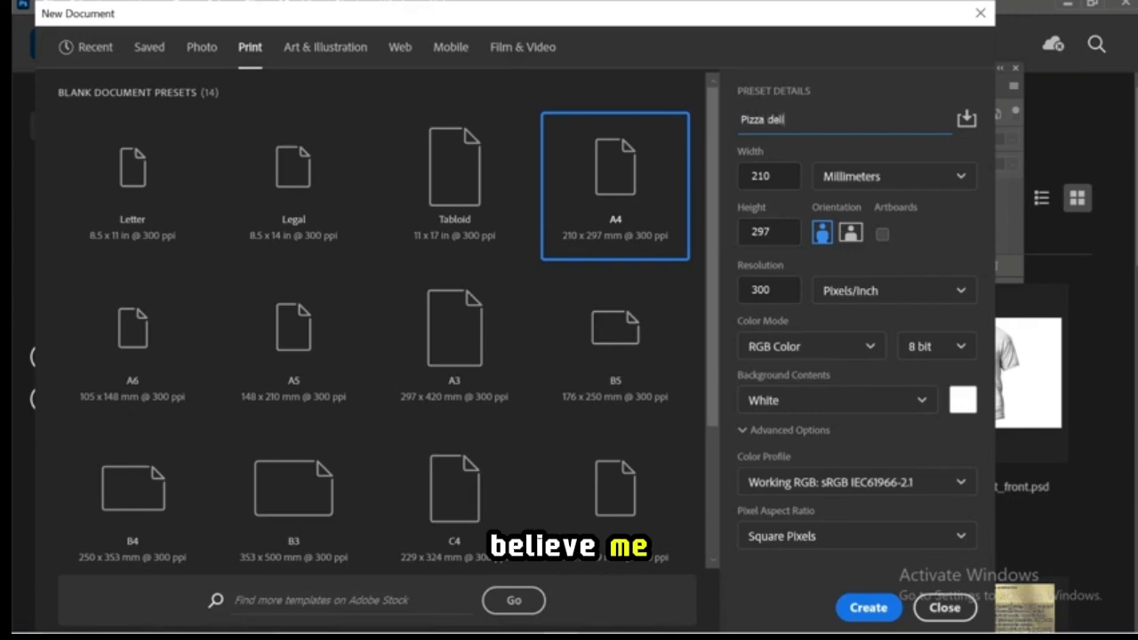
type("very")
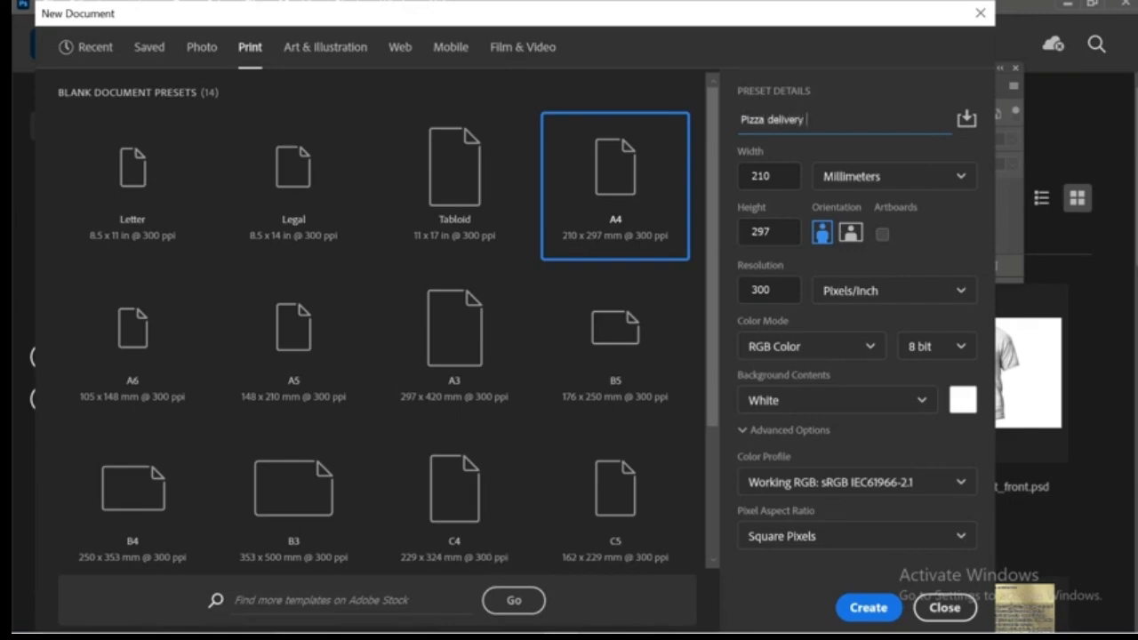
type(" flyer")
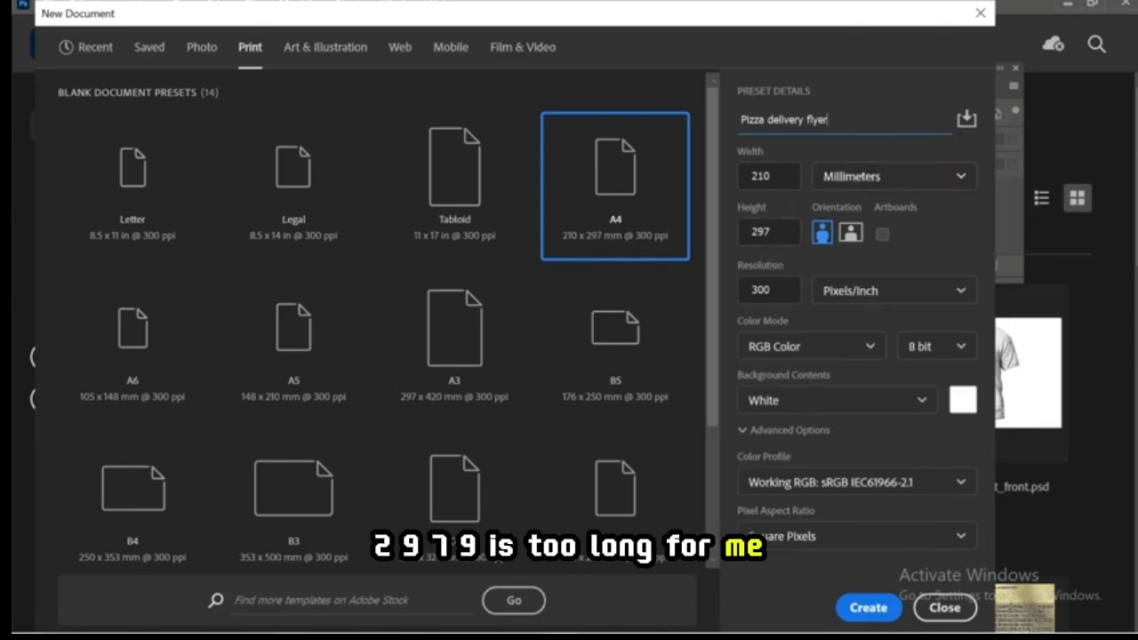
Set the document height to 250 mm and create the document.
left_click(763, 232)
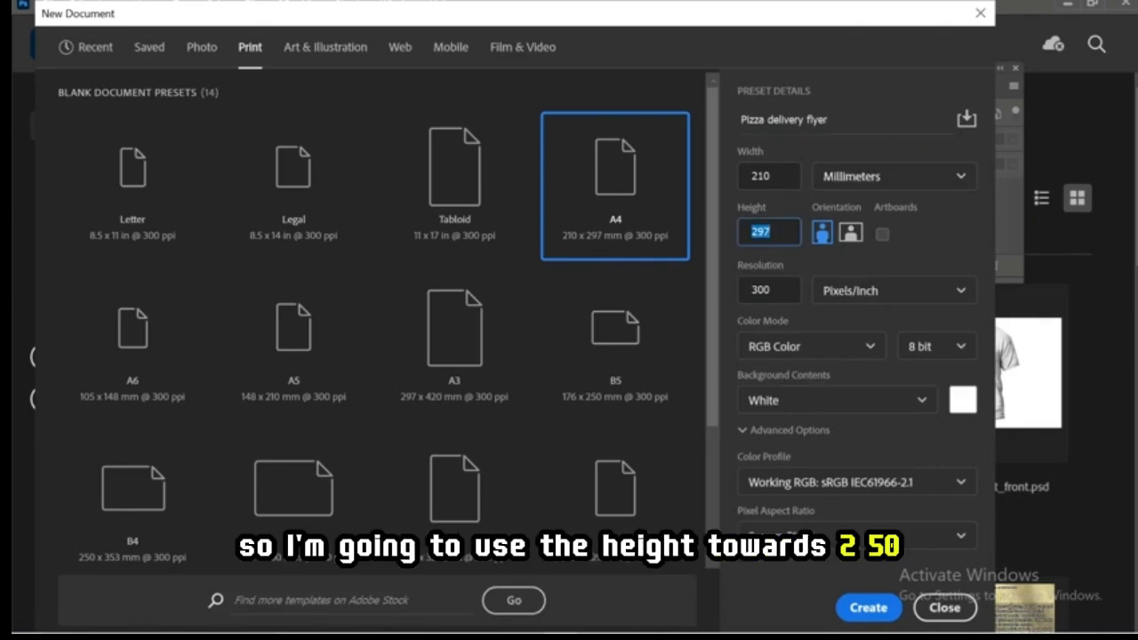
type("250")
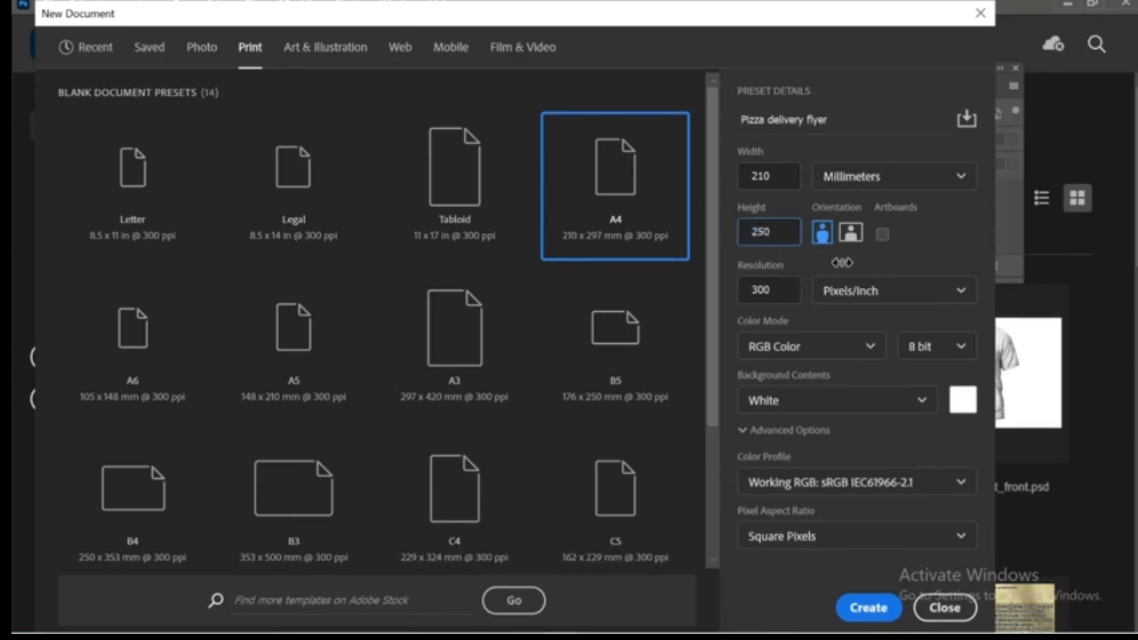
left_click(901, 257)
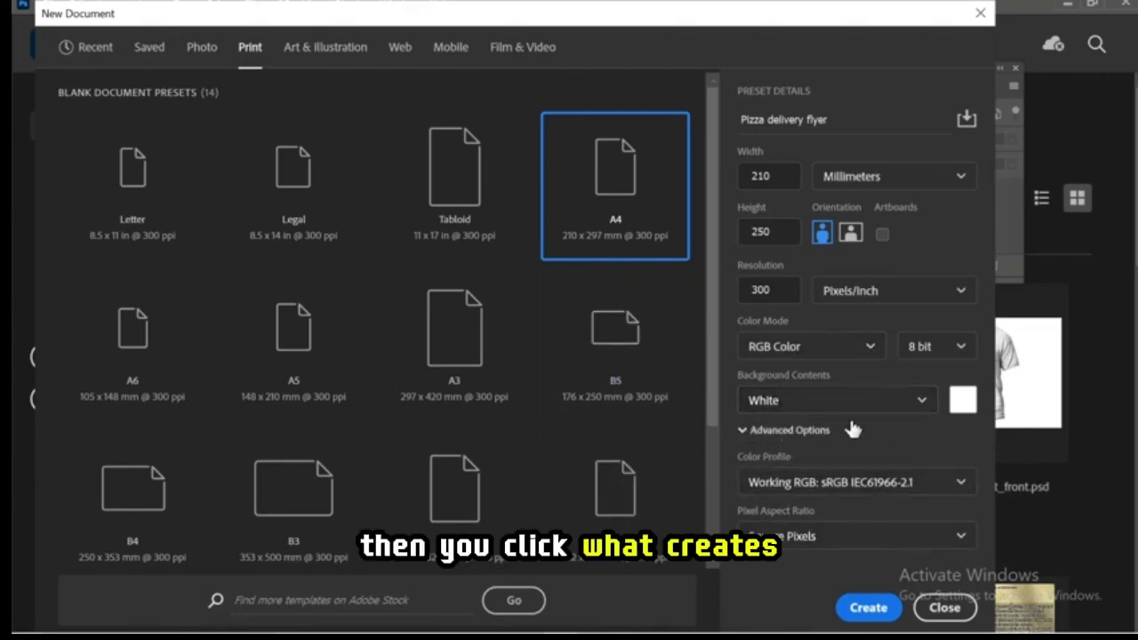
left_click(874, 609)
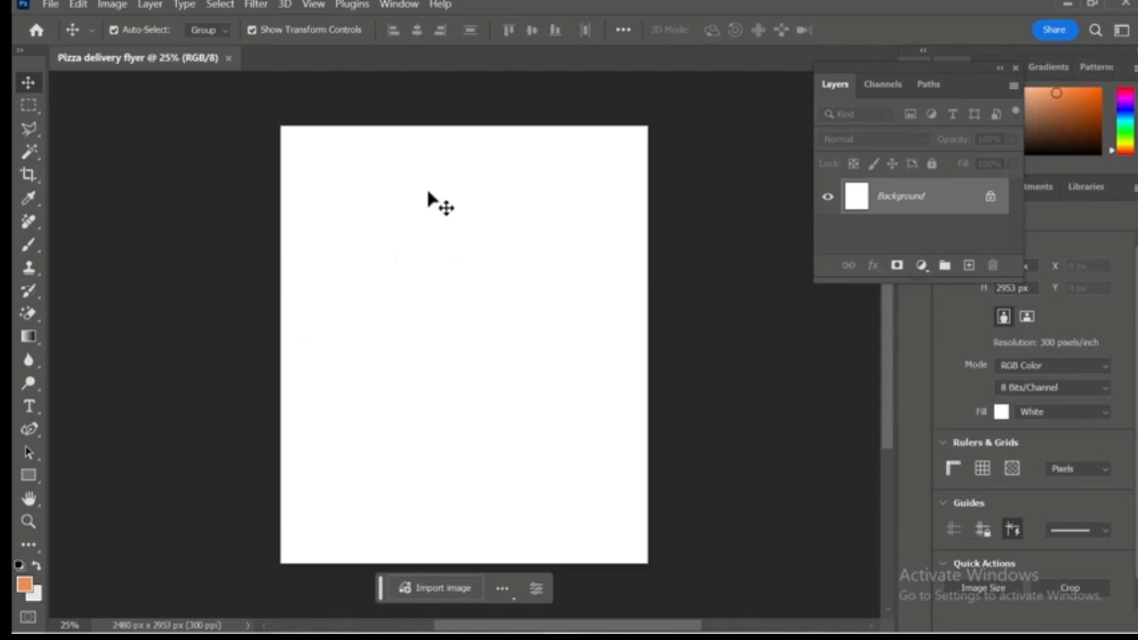
Draw a rectangle about 2894 x 2818 px that overhangs the canvas top and sides, leaving a white strip along the bottom.
left_click(28, 480)
left_click(72, 474)
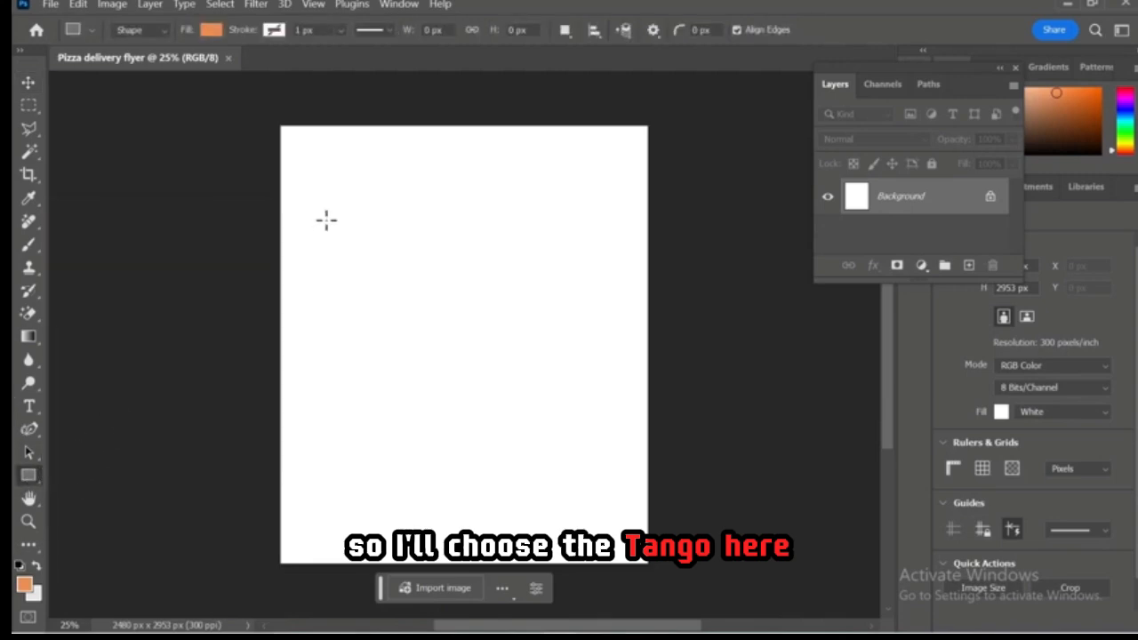
mouse_move(246, 102)
left_mouse_down()
mouse_move(584, 293)
mouse_move(777, 450)
mouse_move(729, 507)
mouse_move(674, 526)
mouse_move(677, 513)
left_mouse_up()
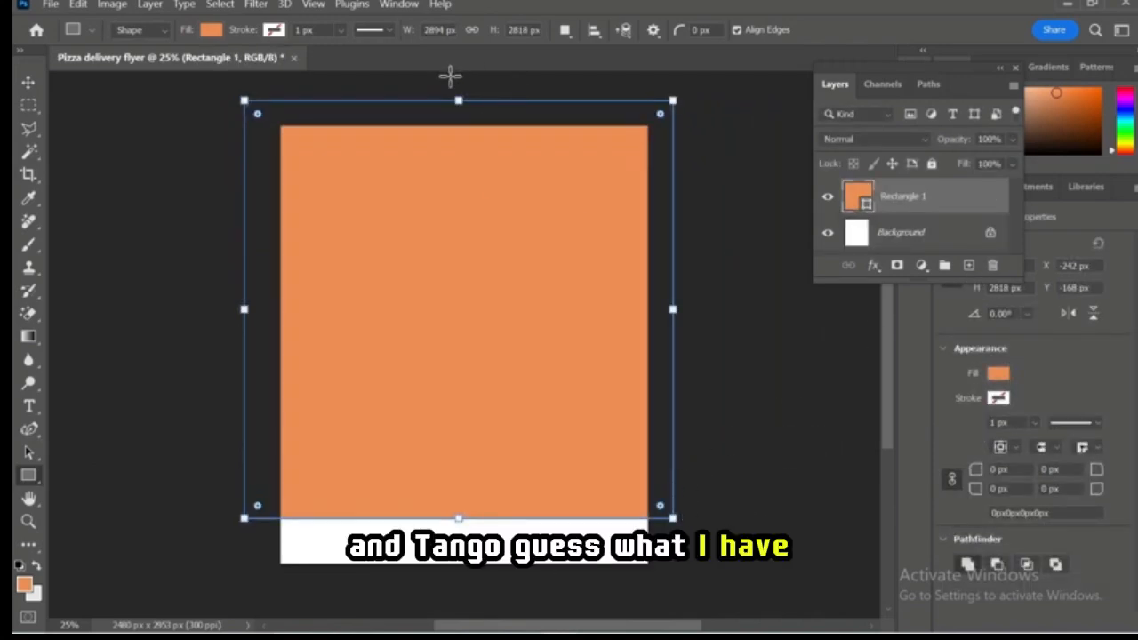
left_click(29, 81)
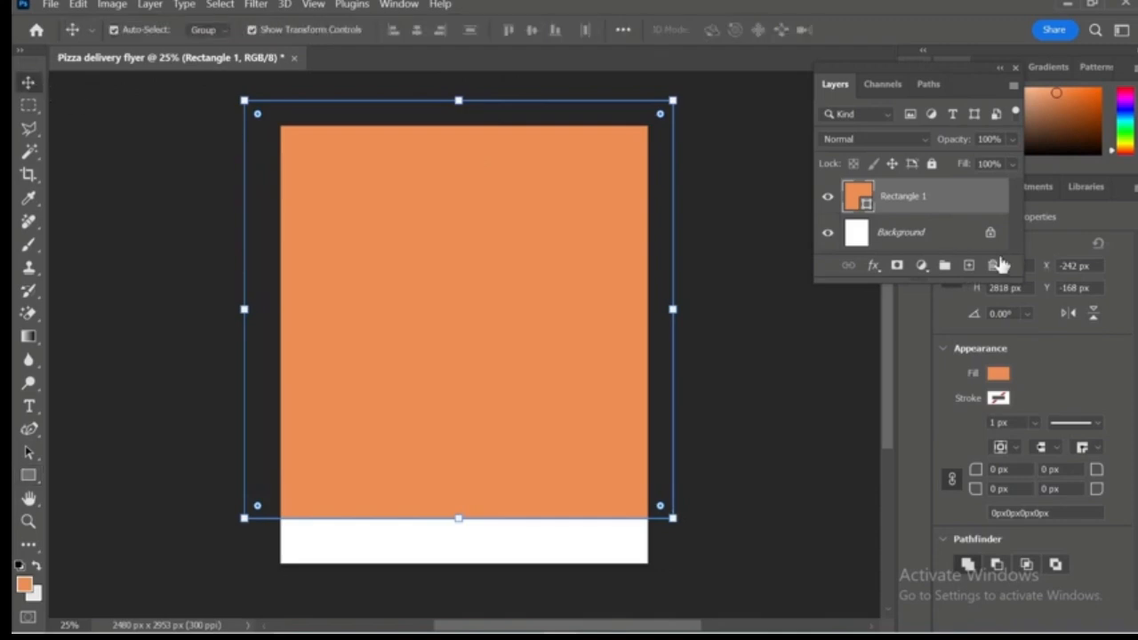
Change the rectangle's fill colour to dark charcoal 242424 and deselect it.
double_click(855, 197)
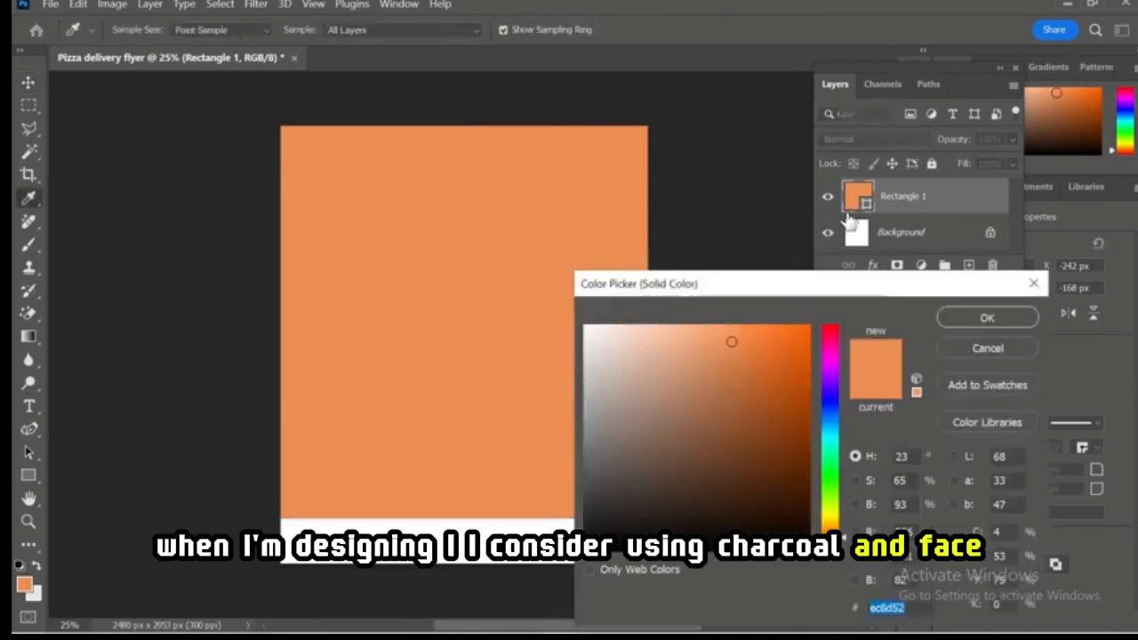
left_click(1036, 285)
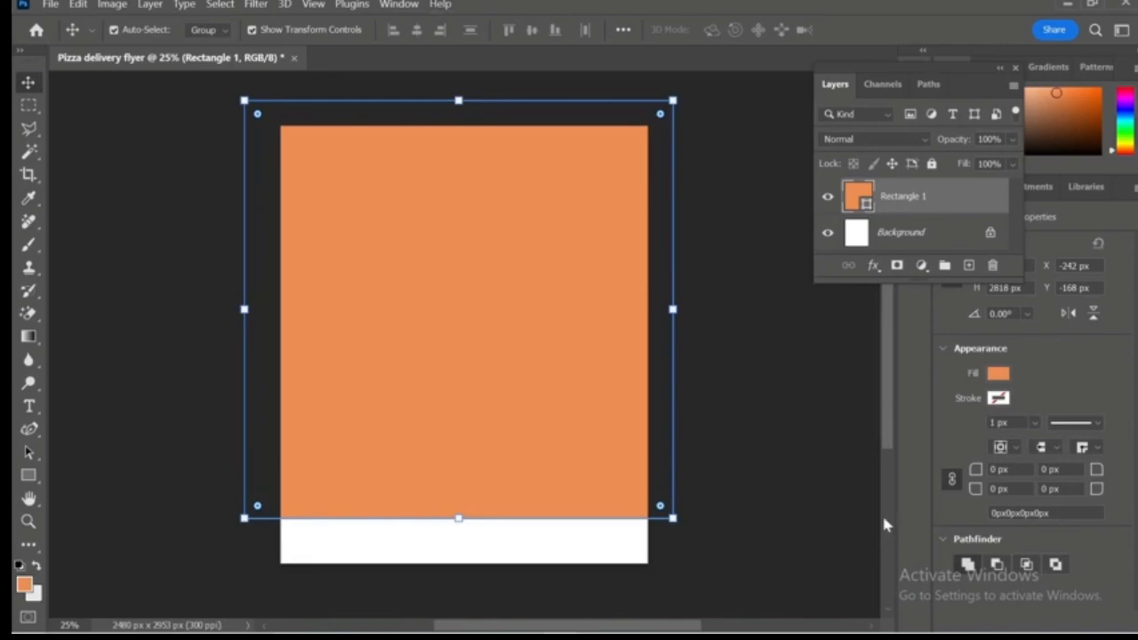
double_click(859, 199)
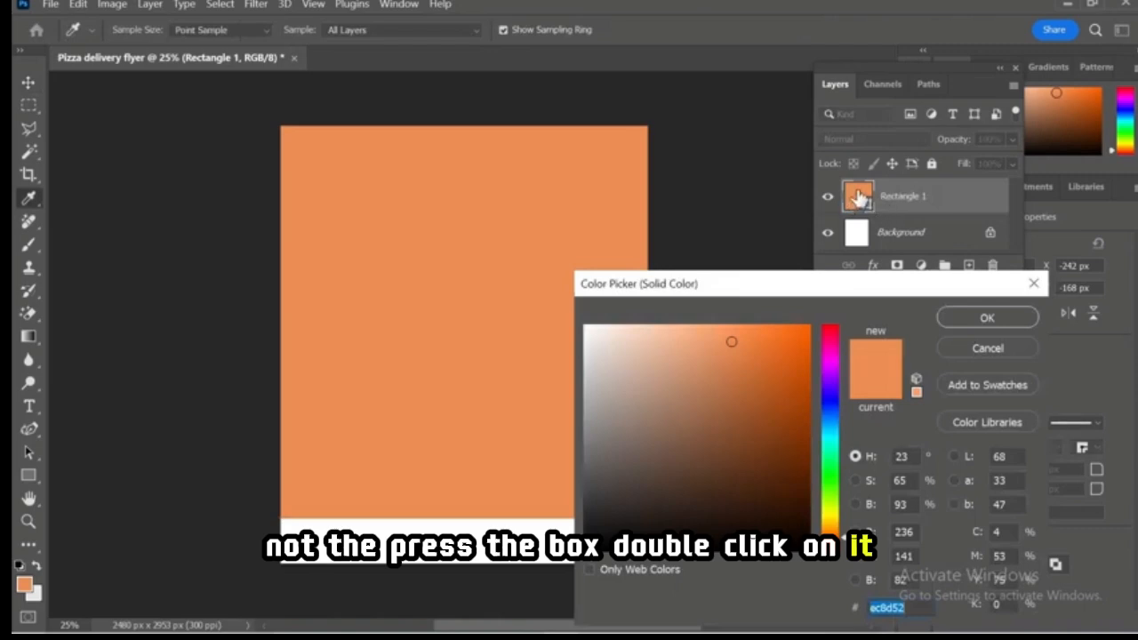
left_click(614, 517)
left_click_drag(613, 517, 574, 521)
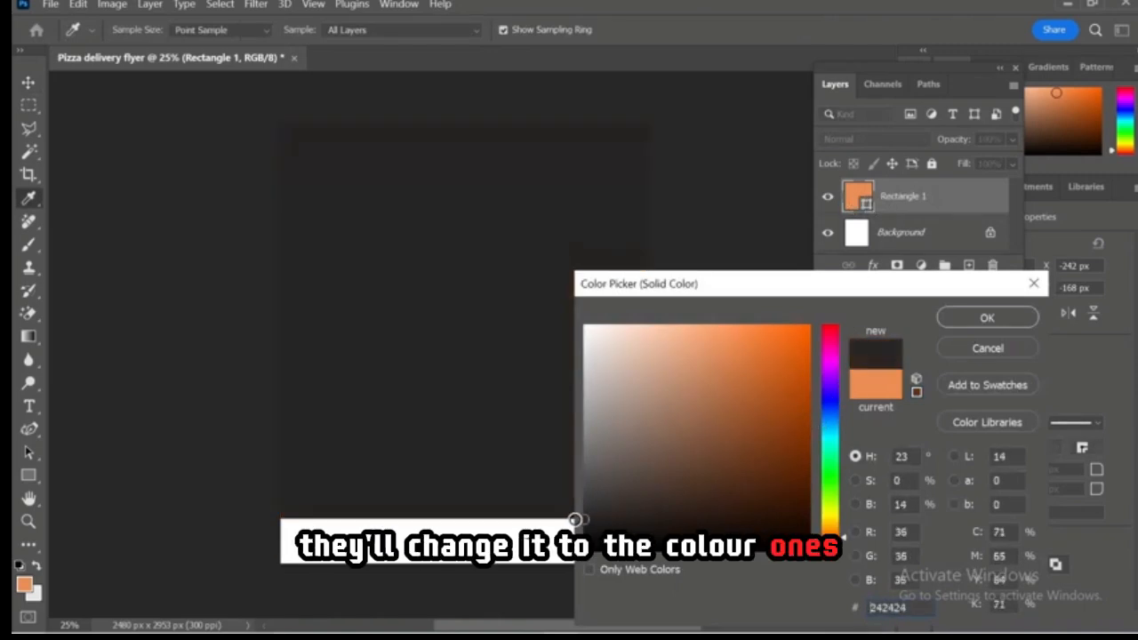
left_click(987, 318)
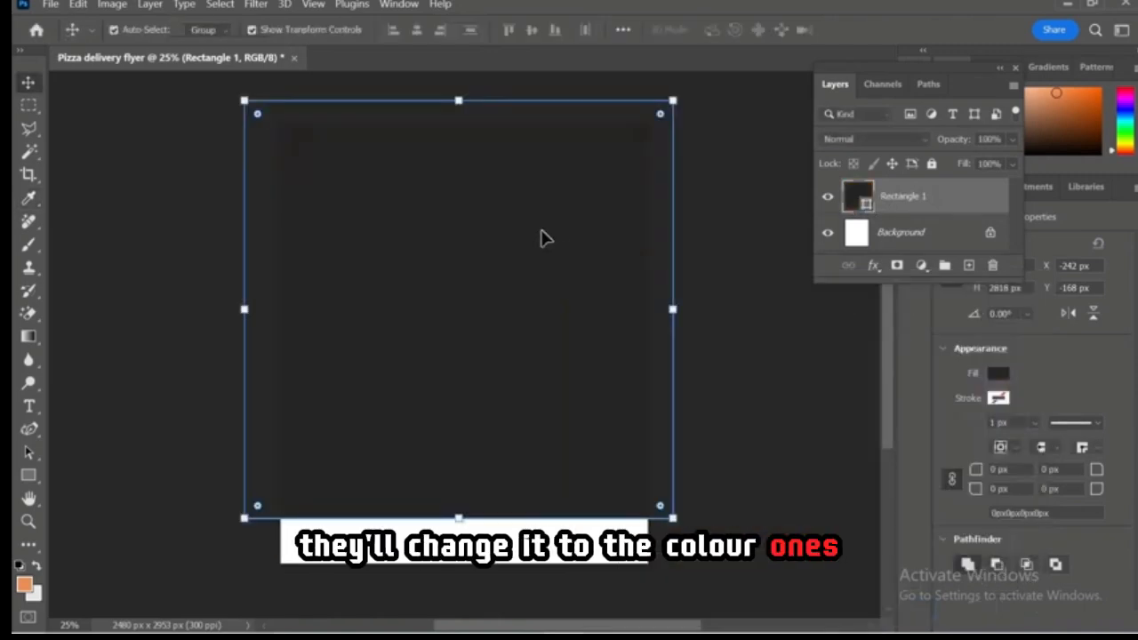
left_click(150, 170)
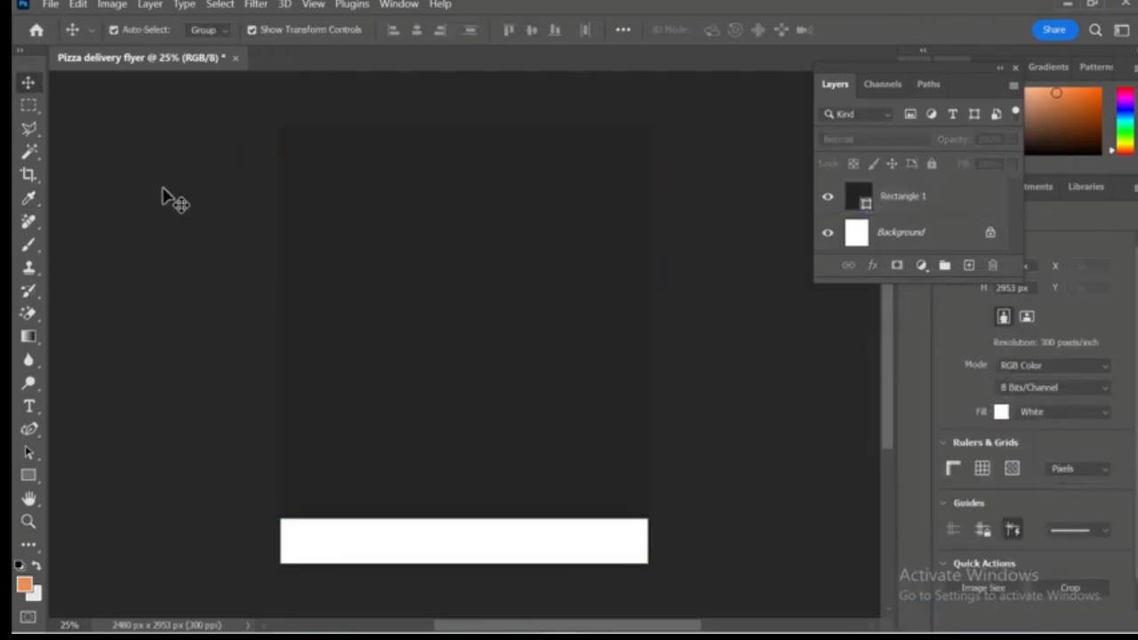
left_click(610, 253)
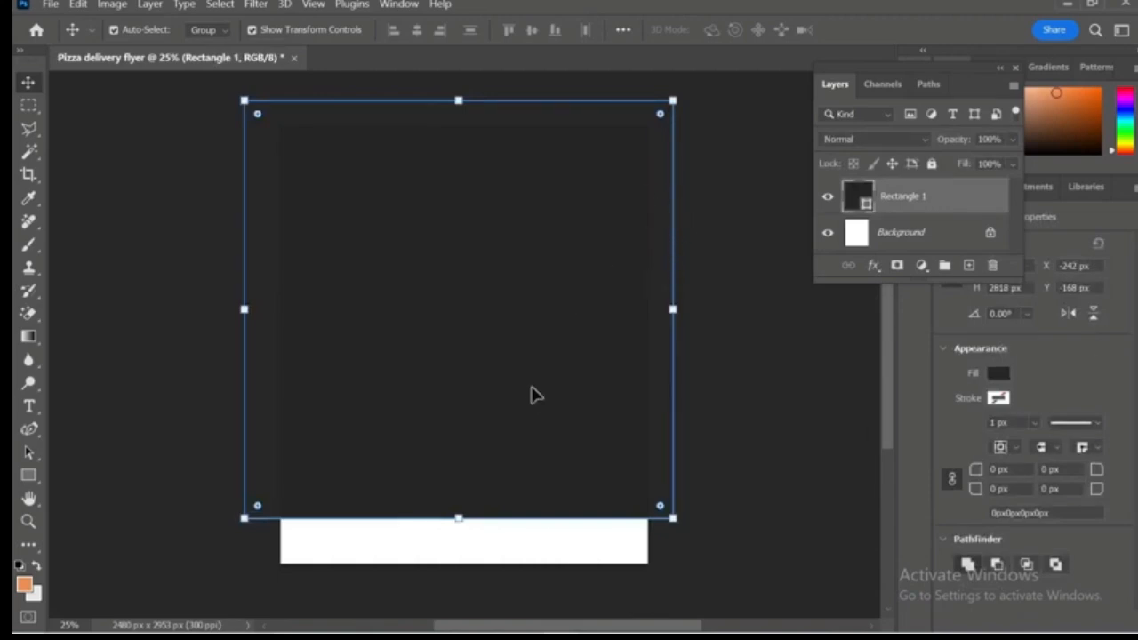
left_click(29, 476)
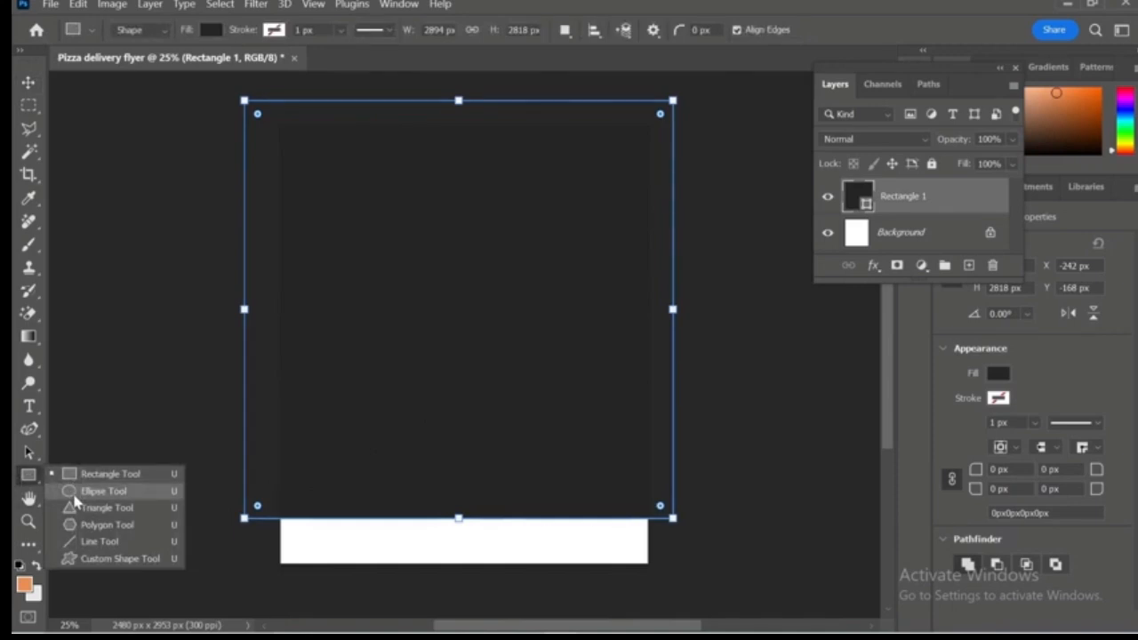
left_click(140, 471)
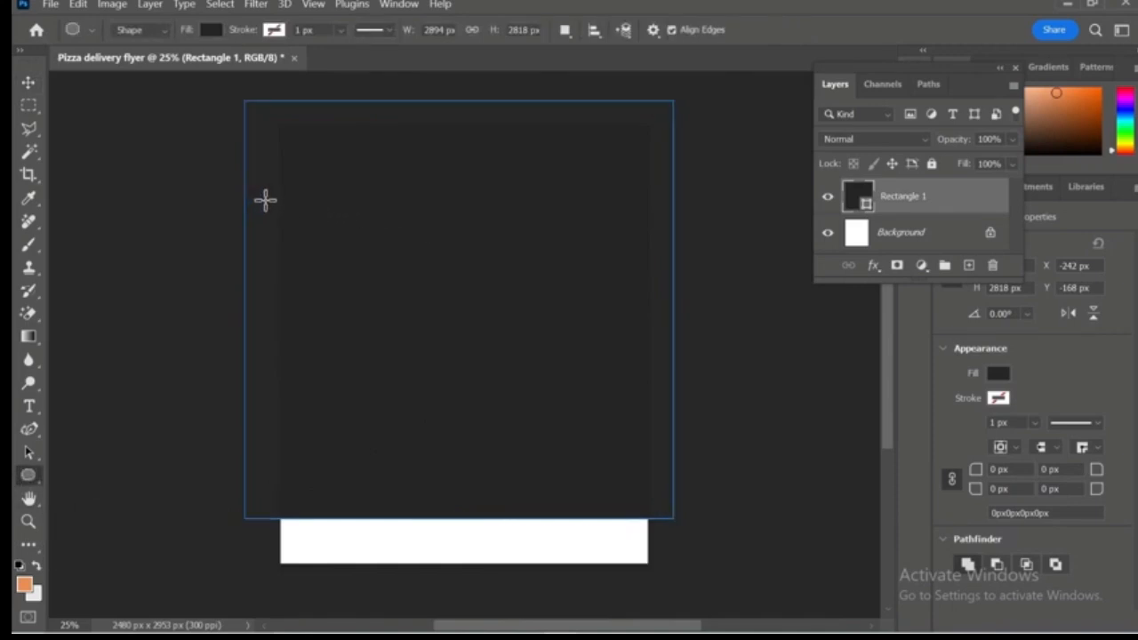
left_click_drag(265, 200, 628, 440)
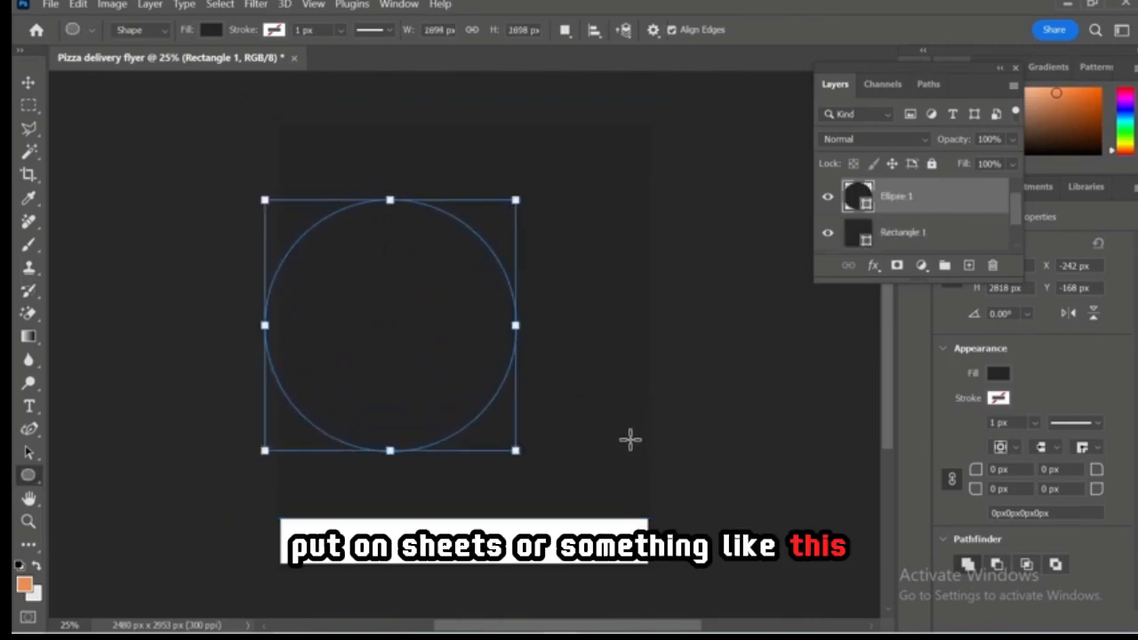
left_click(29, 86)
left_click_drag(471, 350, 446, 360)
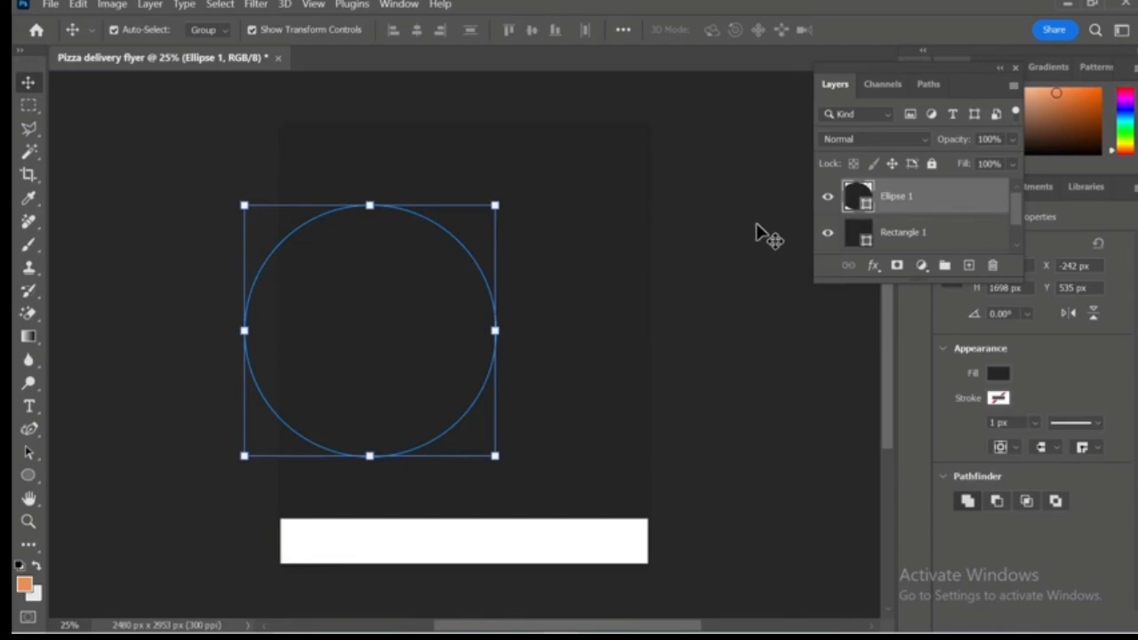
key("Delete")
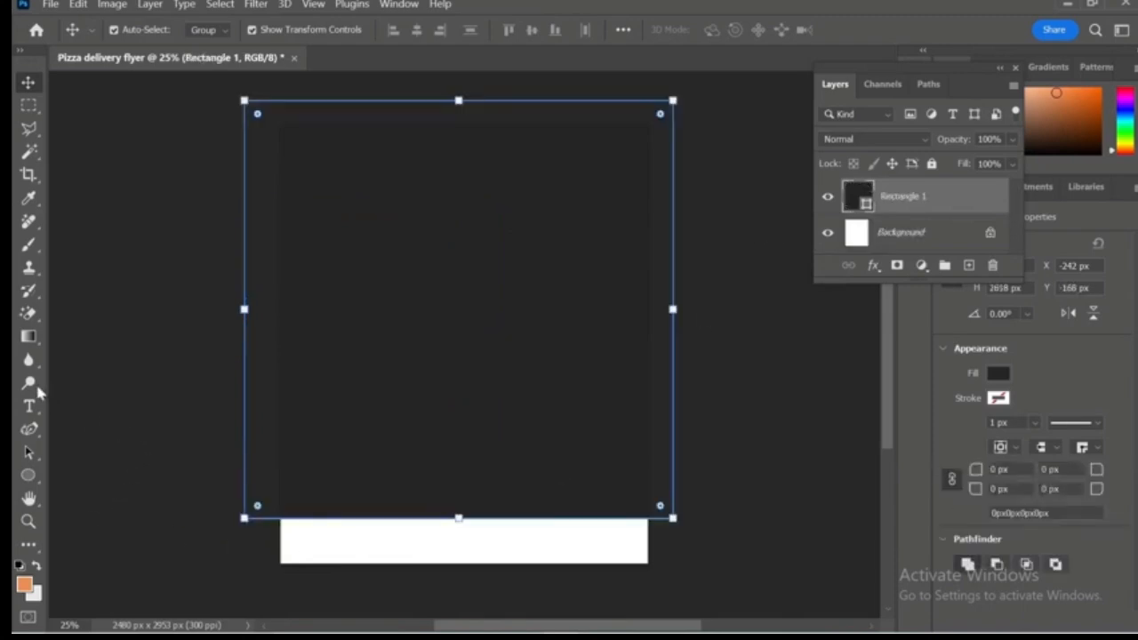
Draw an ellipse about 1566 x 1545 px overlapping the canvas's left edge and fill it with white ffffff.
left_click(27, 474)
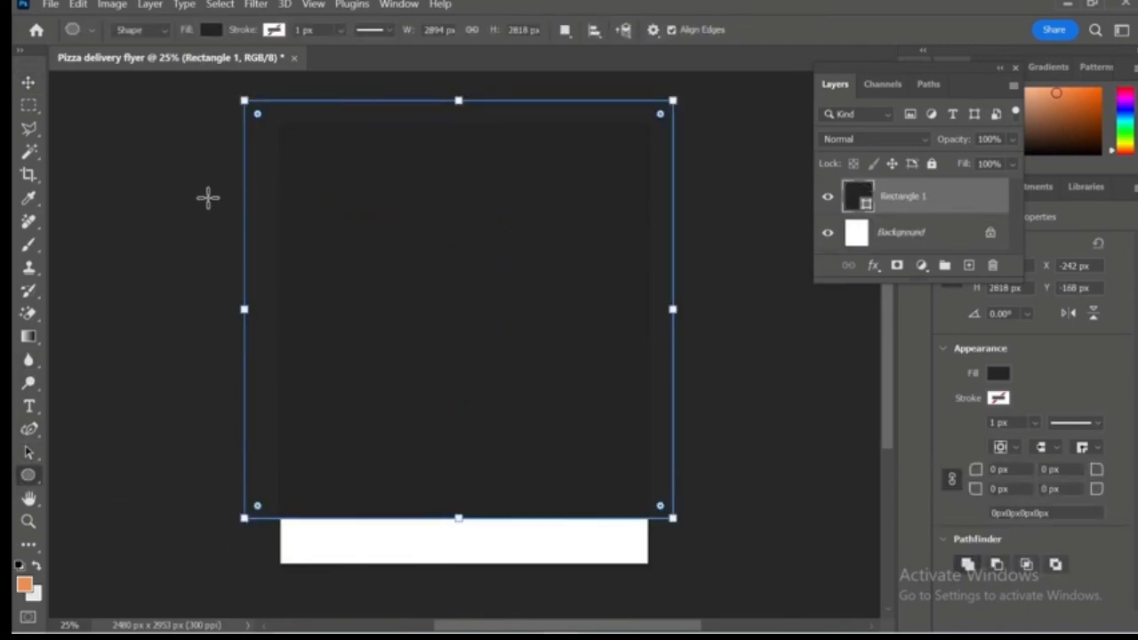
left_click_drag(210, 211, 442, 440)
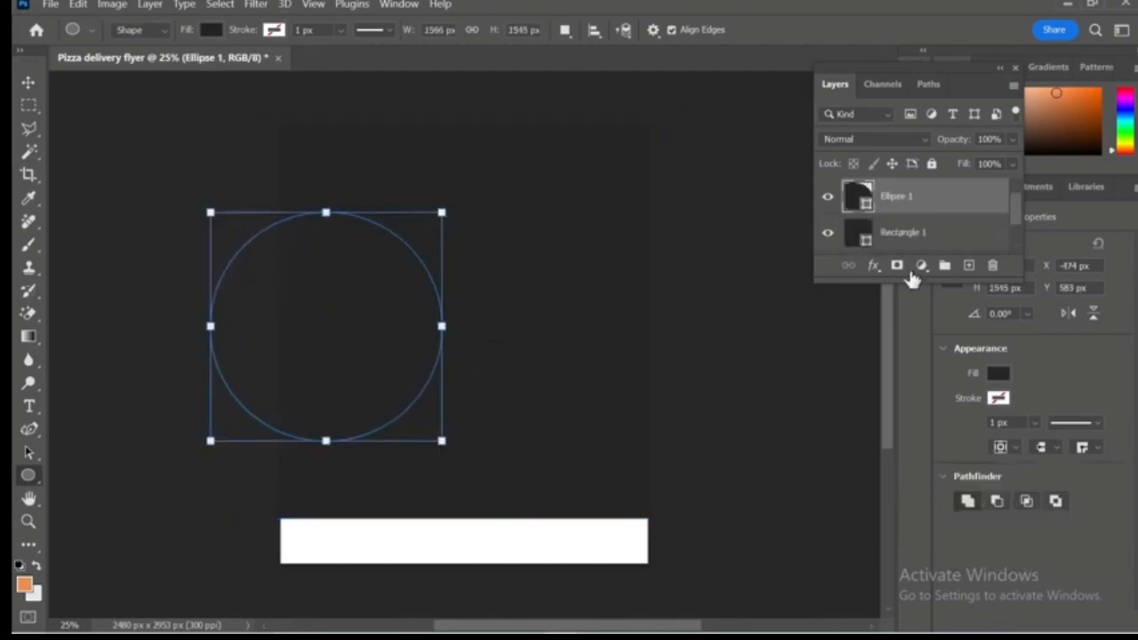
double_click(850, 199)
left_click_drag(717, 468, 523, 268)
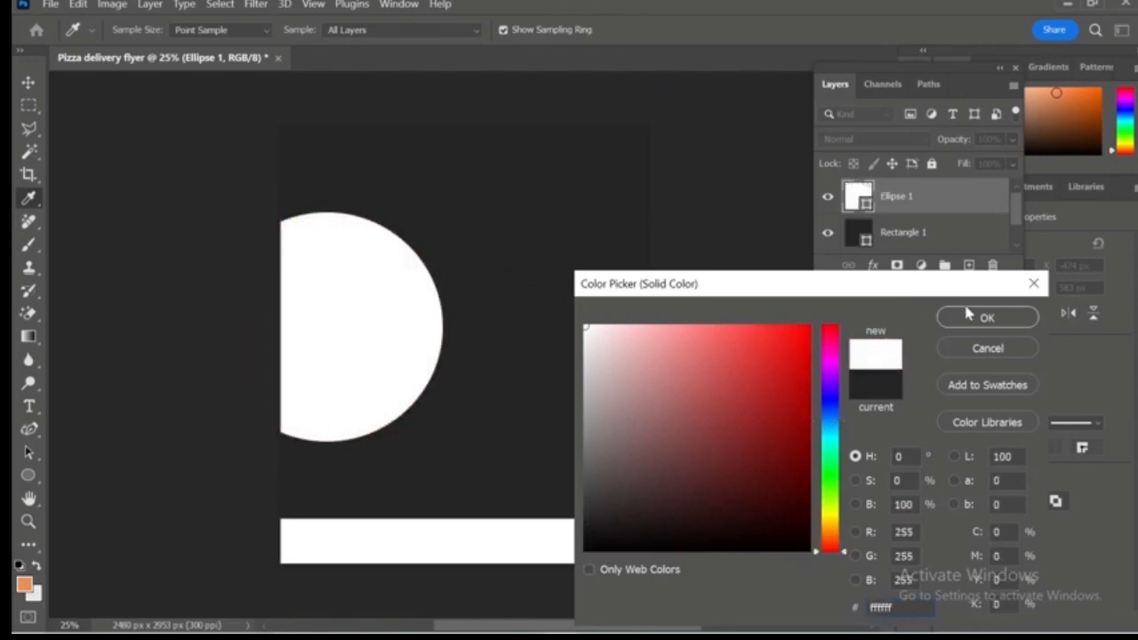
left_click(983, 318)
Move the white circle further off the canvas's left edge, to about X -1025 px, Y 469 px.
left_click(29, 81)
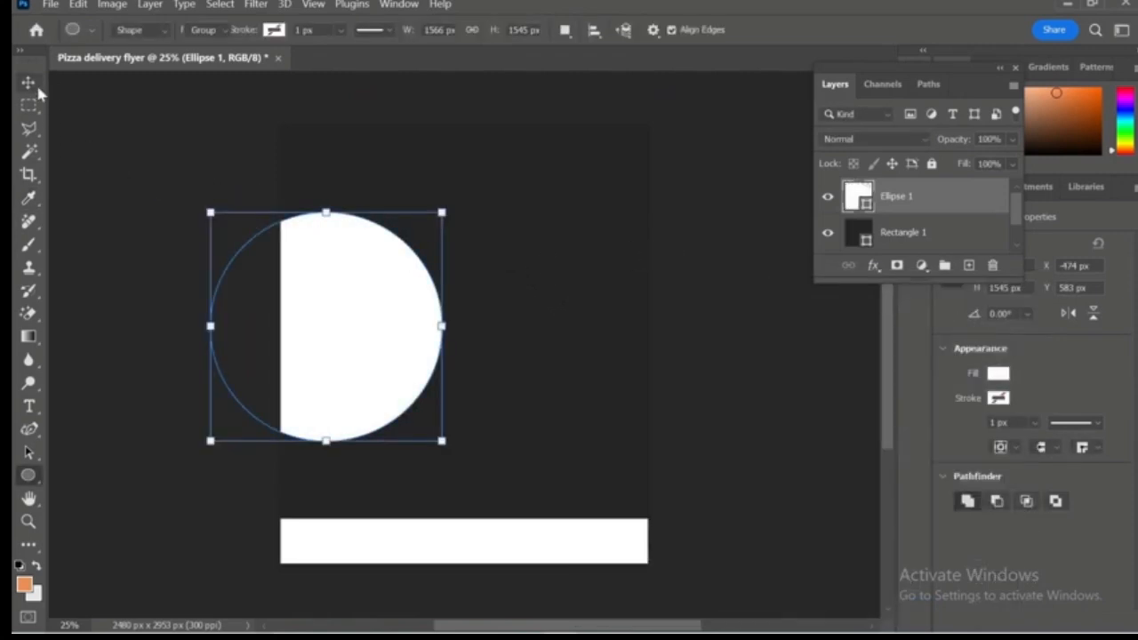
left_click_drag(384, 336, 305, 322)
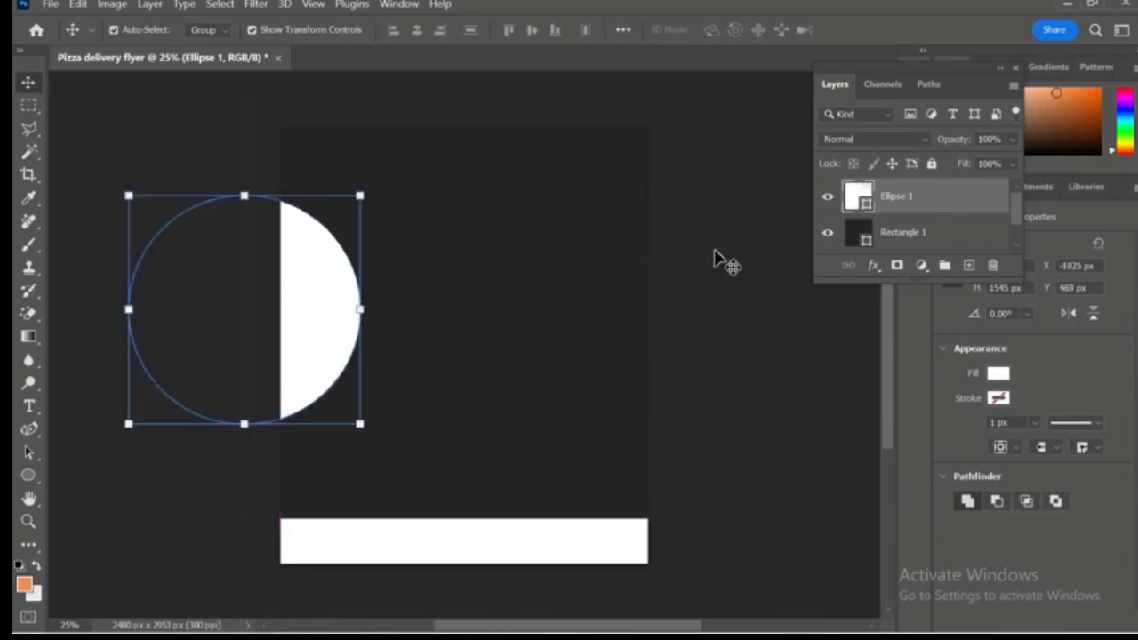
left_click(655, 287)
Duplicate the white circle and move the copy to the lower-right corner of the canvas, partly off its right edge.
left_click(320, 320)
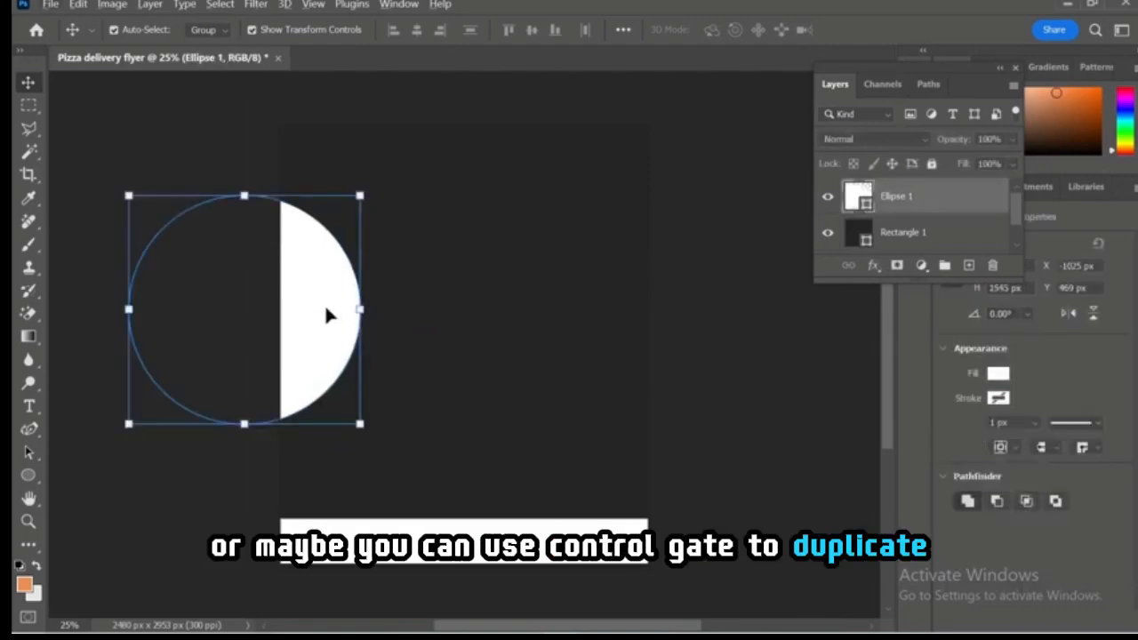
key("ctrl+j")
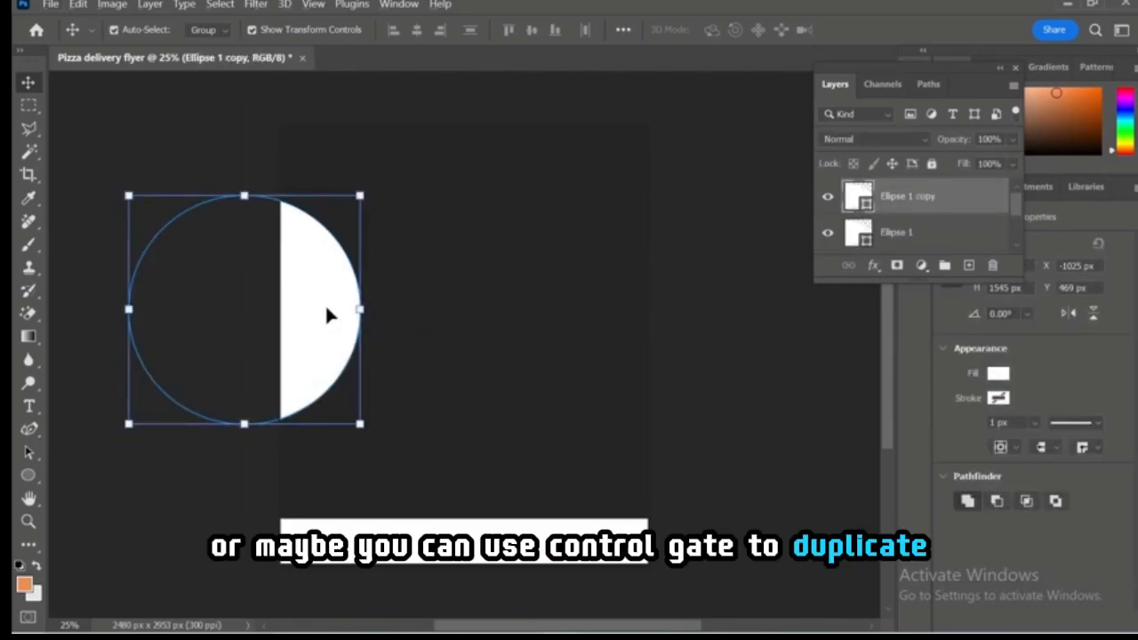
left_click_drag(327, 314, 769, 543)
left_click(814, 336)
left_click(331, 329)
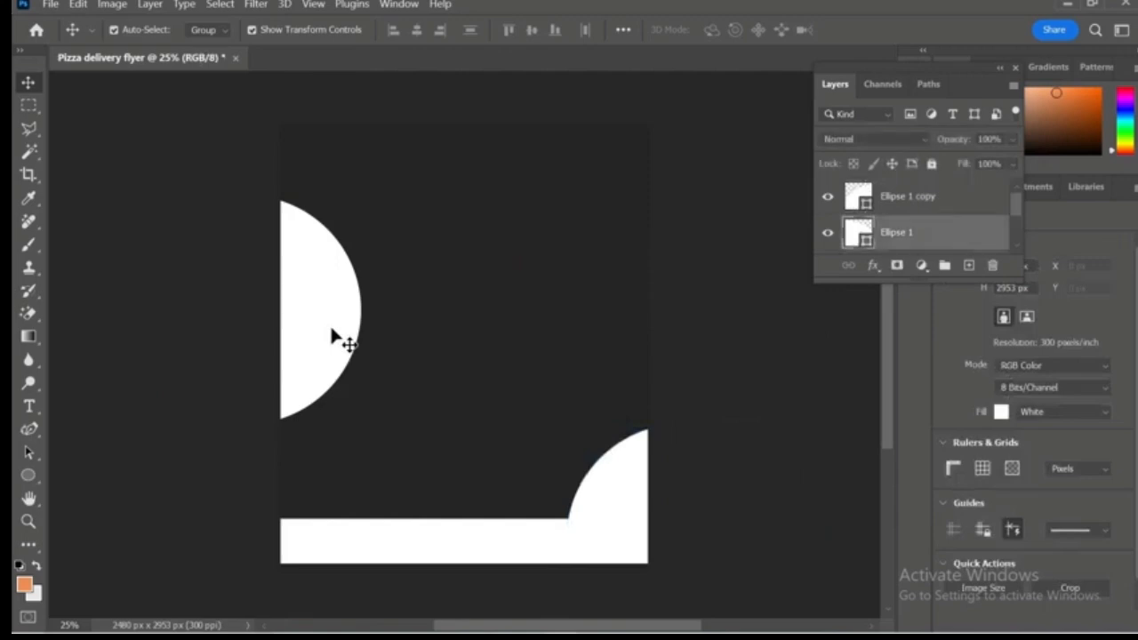
left_click_drag(332, 329, 346, 148)
left_click_drag(324, 220, 334, 335)
left_click(674, 307)
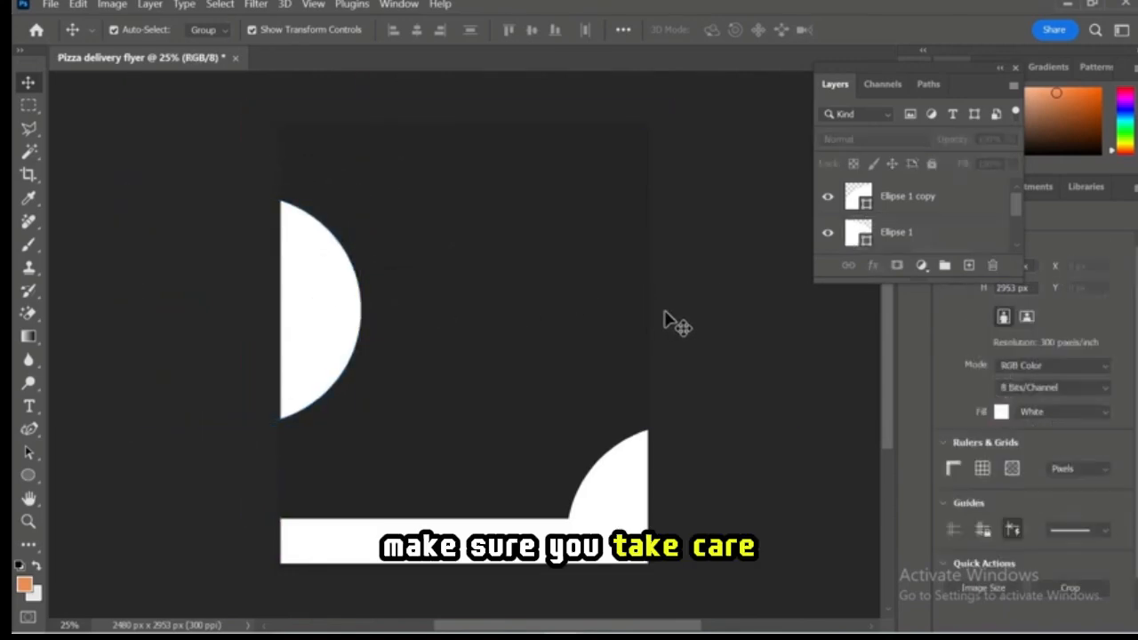
Duplicate the white circle at the canvas's left edge, scale the copy to about 62.5%, and place it over the upper-right corner.
left_click(299, 294)
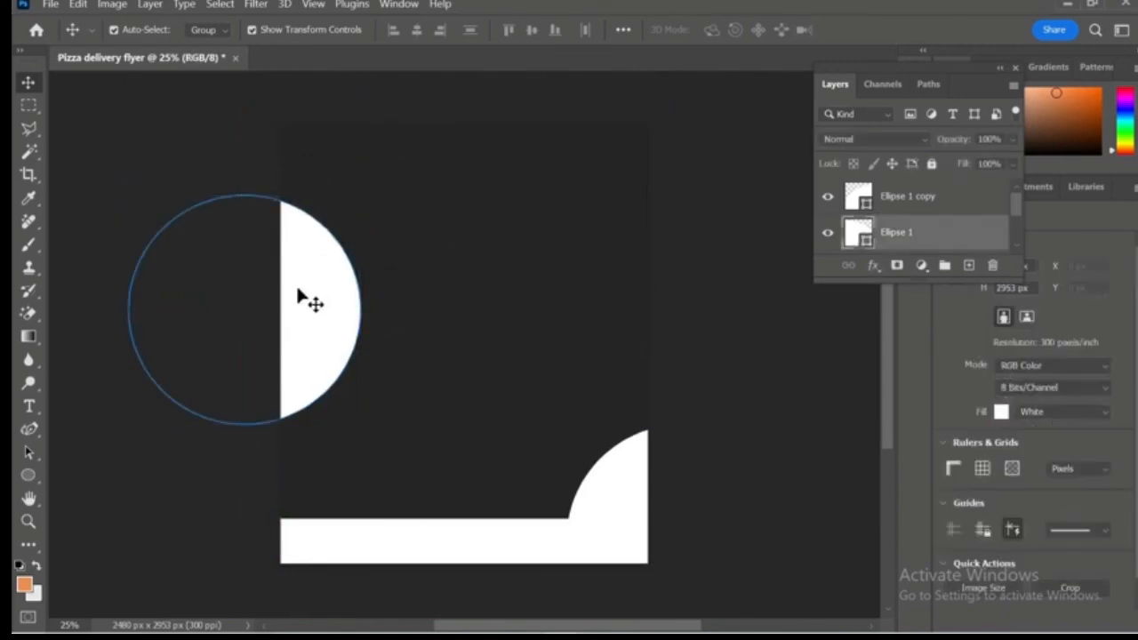
key("ctrl+j")
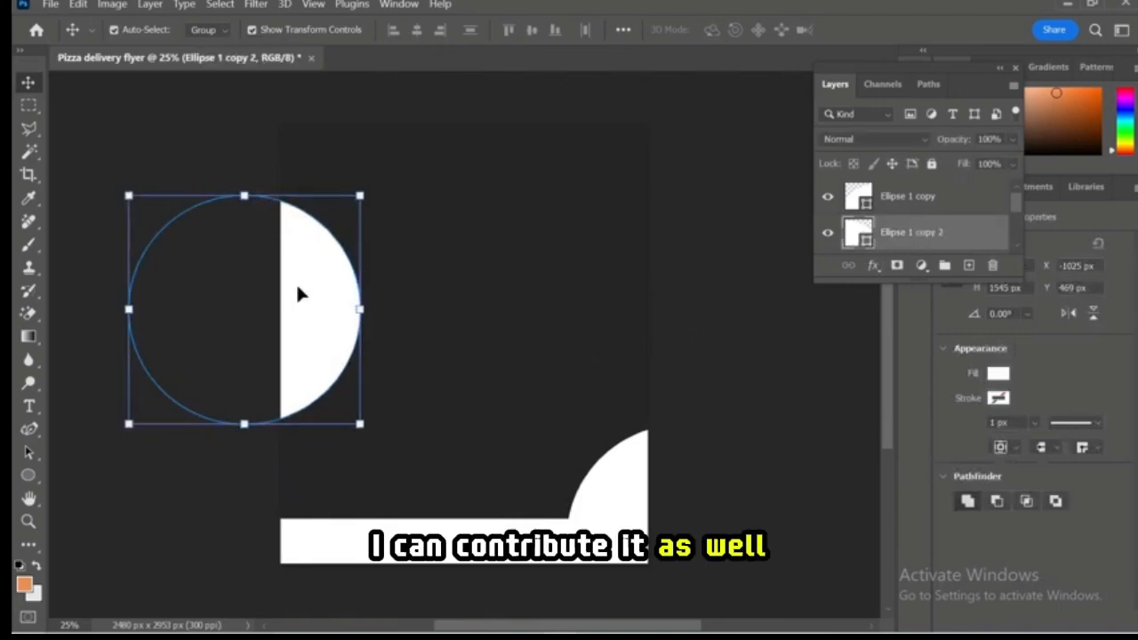
left_click_drag(299, 294, 586, 228)
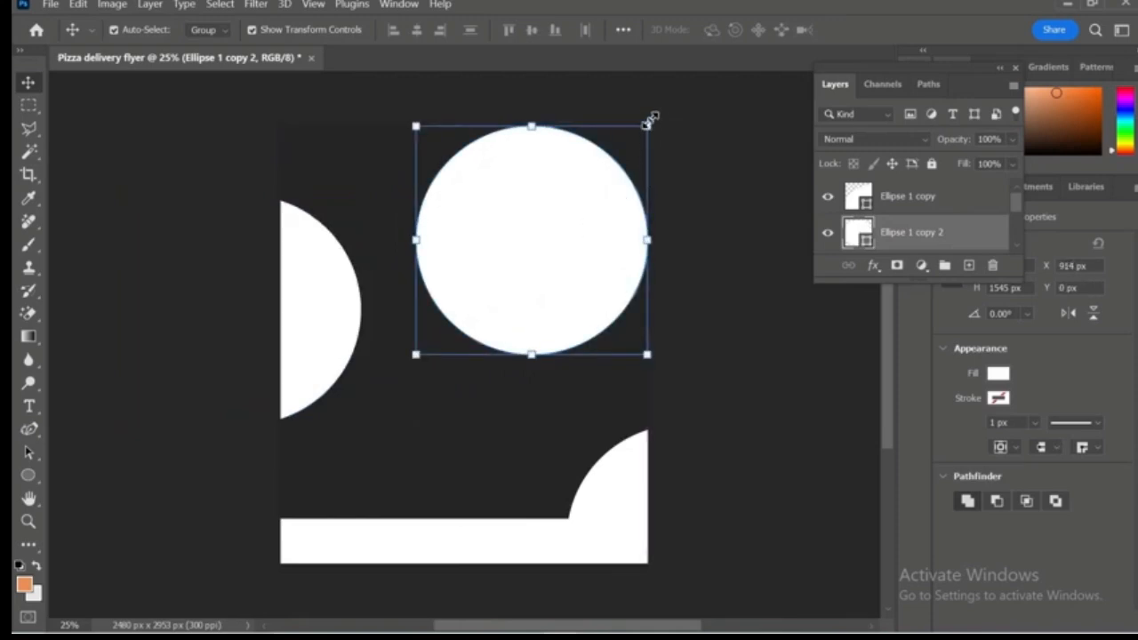
left_click_drag(649, 126, 579, 220)
left_click_drag(481, 301, 605, 181)
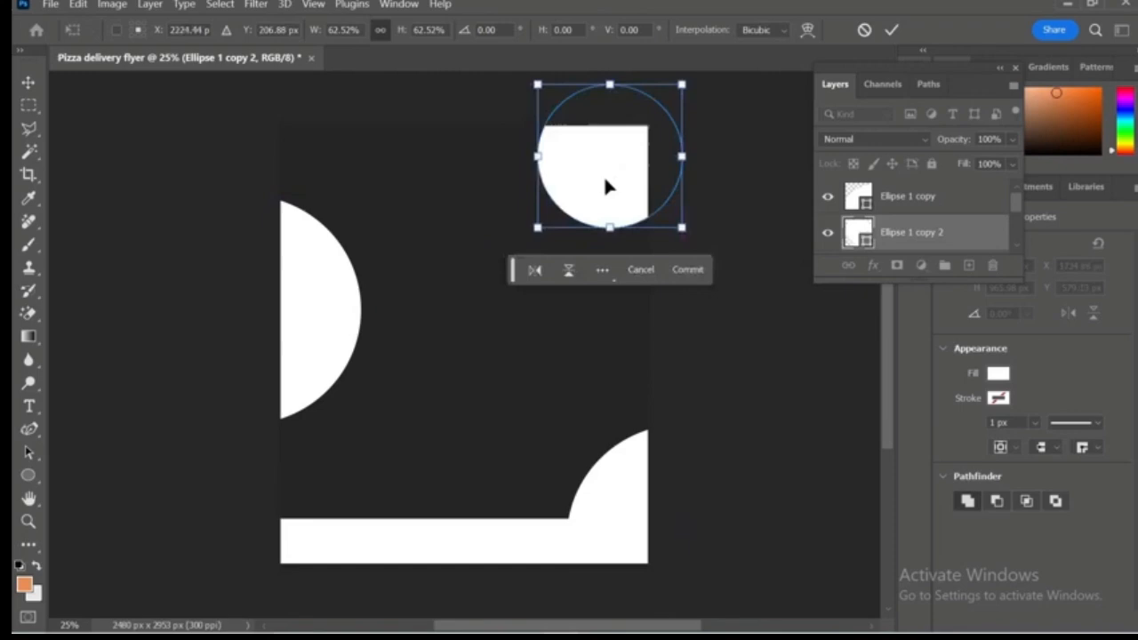
left_click(893, 33)
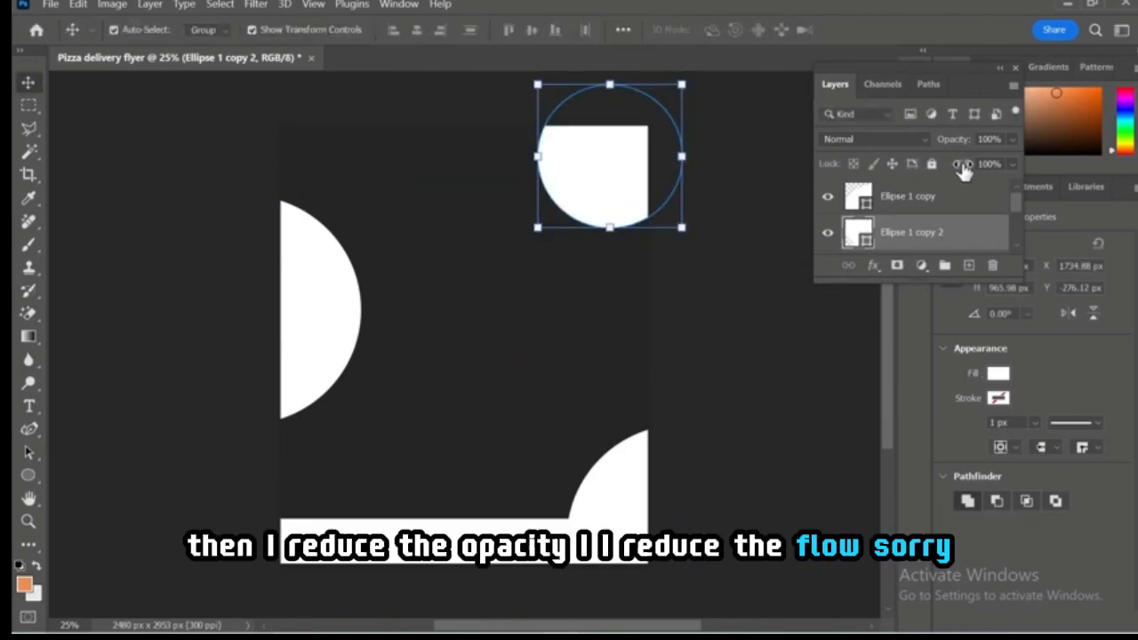
left_click(1010, 139)
left_click_drag(1009, 164, 1058, 164)
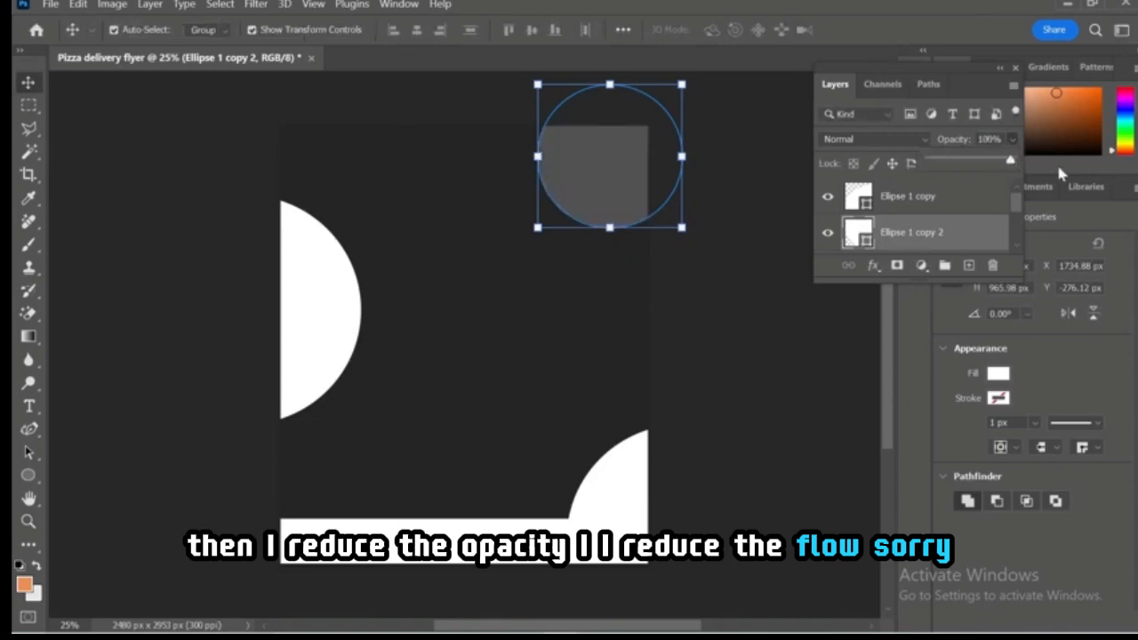
left_click(995, 199)
left_click(665, 197)
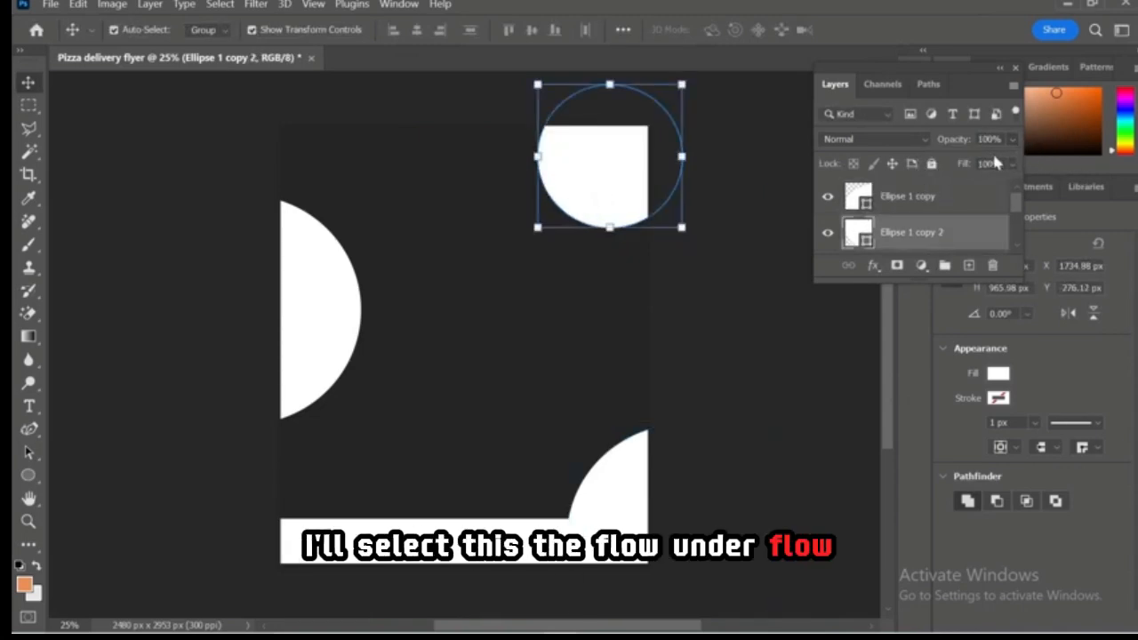
Set the upper-right circle's fill to 0% and add a 68 px outside stroke to it.
left_click(1015, 164)
left_click_drag(1011, 188, 917, 185)
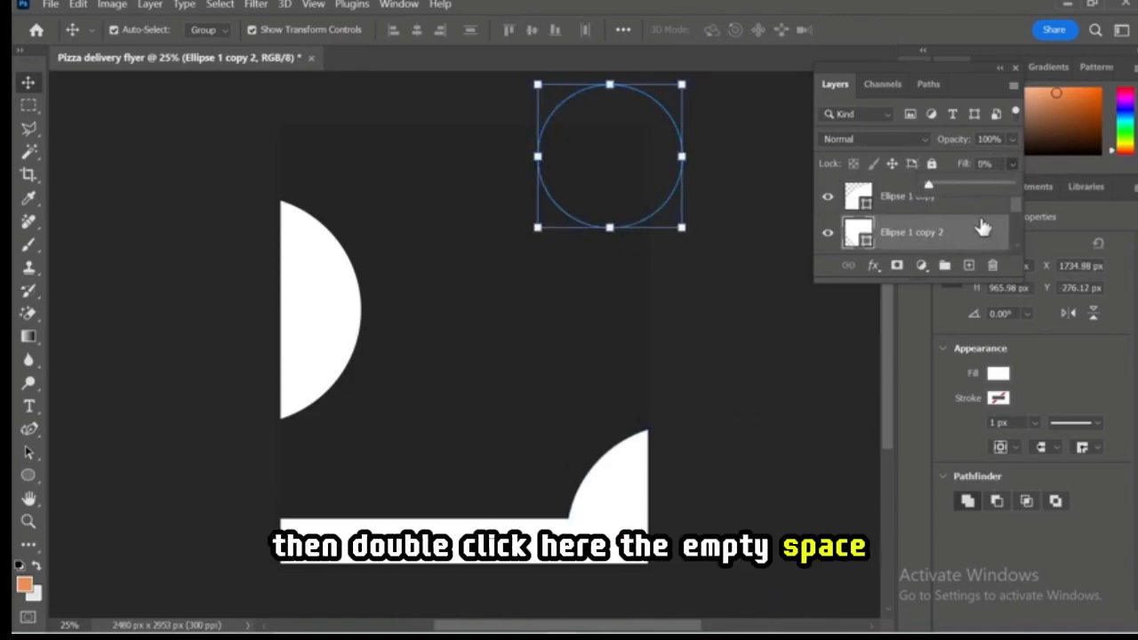
left_click(985, 234)
double_click(985, 234)
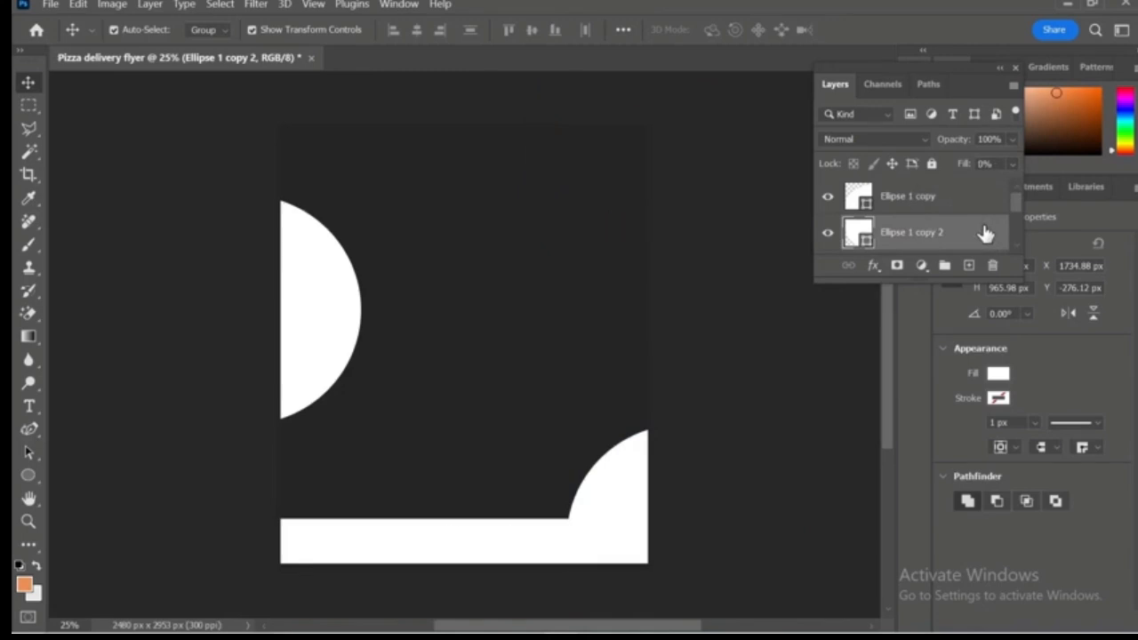
left_click_drag(381, 178, 524, 310)
left_click(448, 226)
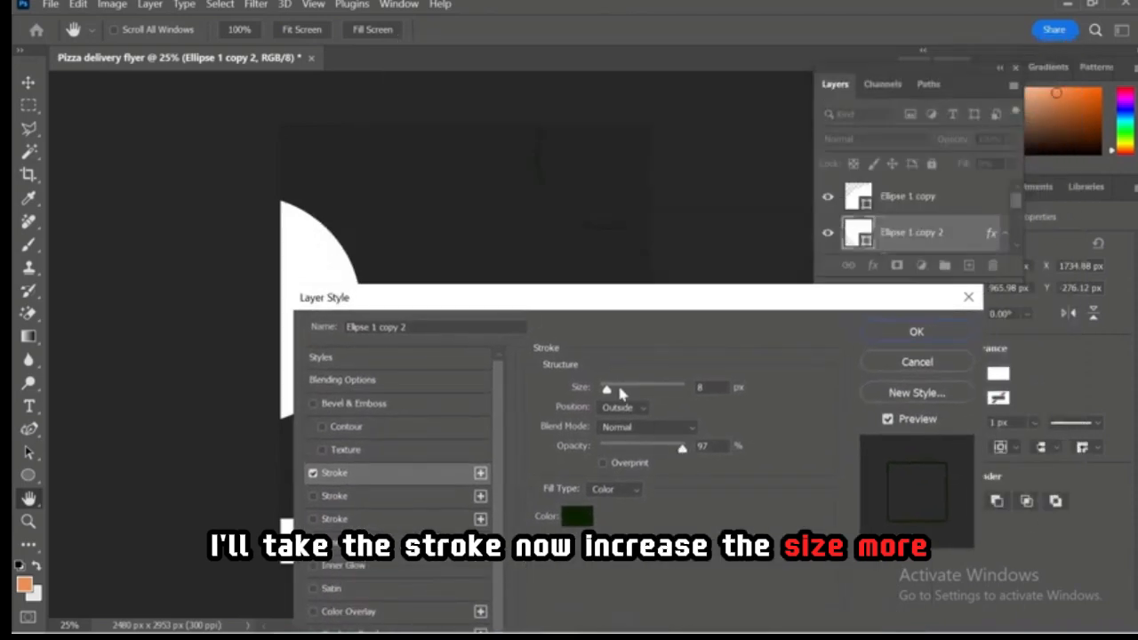
left_click_drag(607, 393, 628, 392)
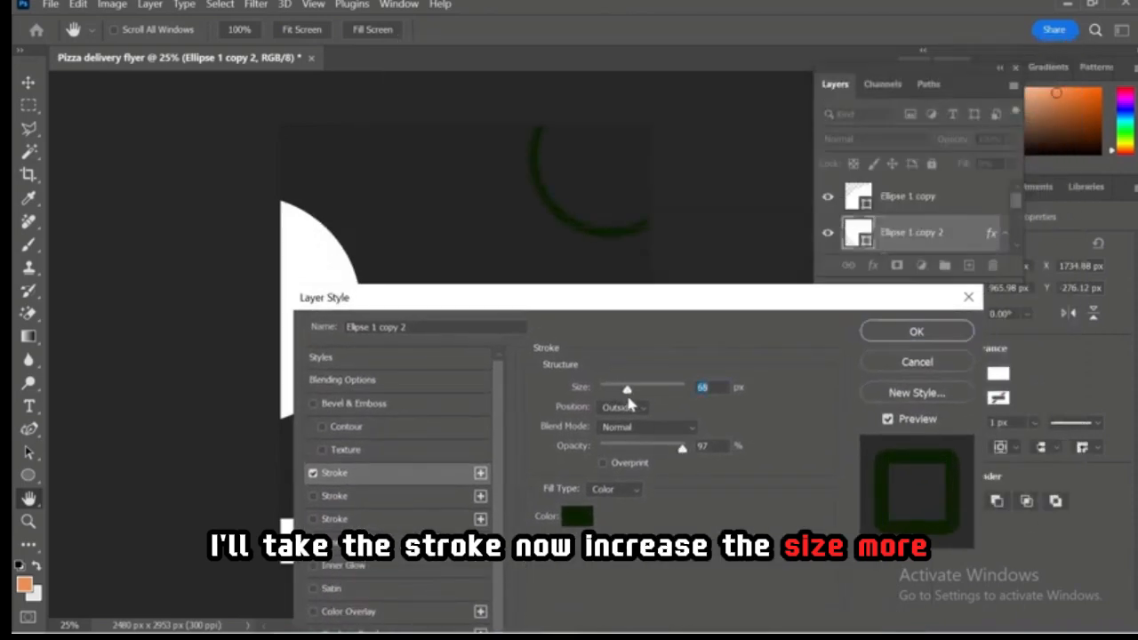
Change the upper-right circle's stroke colour to white ffffff, apply the layer style and deselect the circle.
left_click(575, 518)
left_click(585, 446)
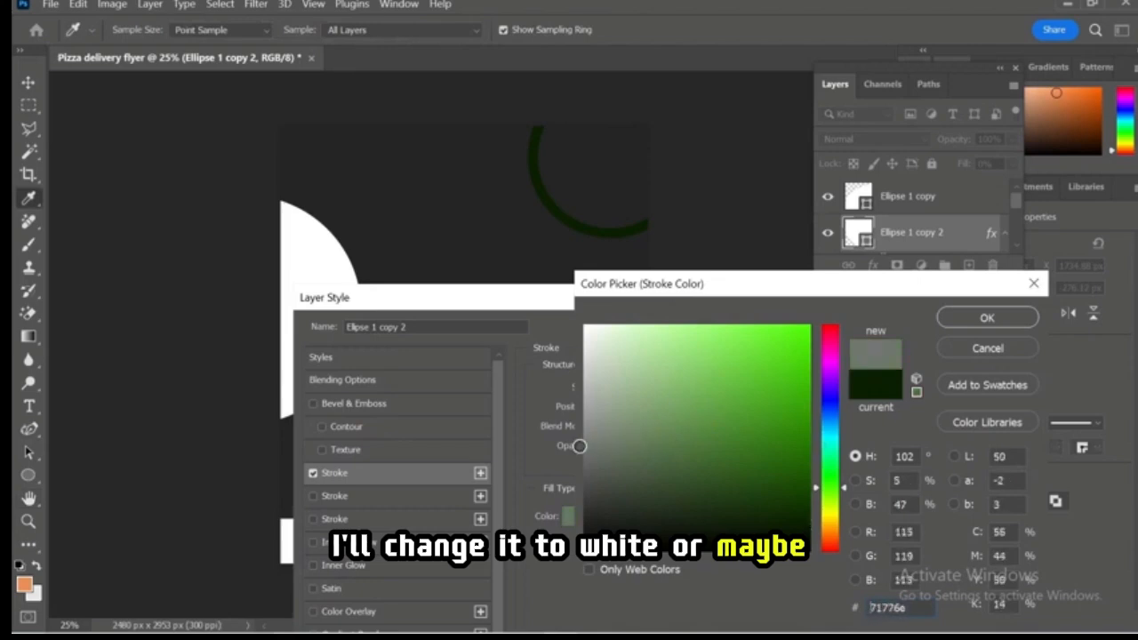
mouse_move(598, 452)
left_mouse_down()
mouse_move(587, 458)
mouse_move(569, 421)
mouse_move(544, 257)
left_mouse_up()
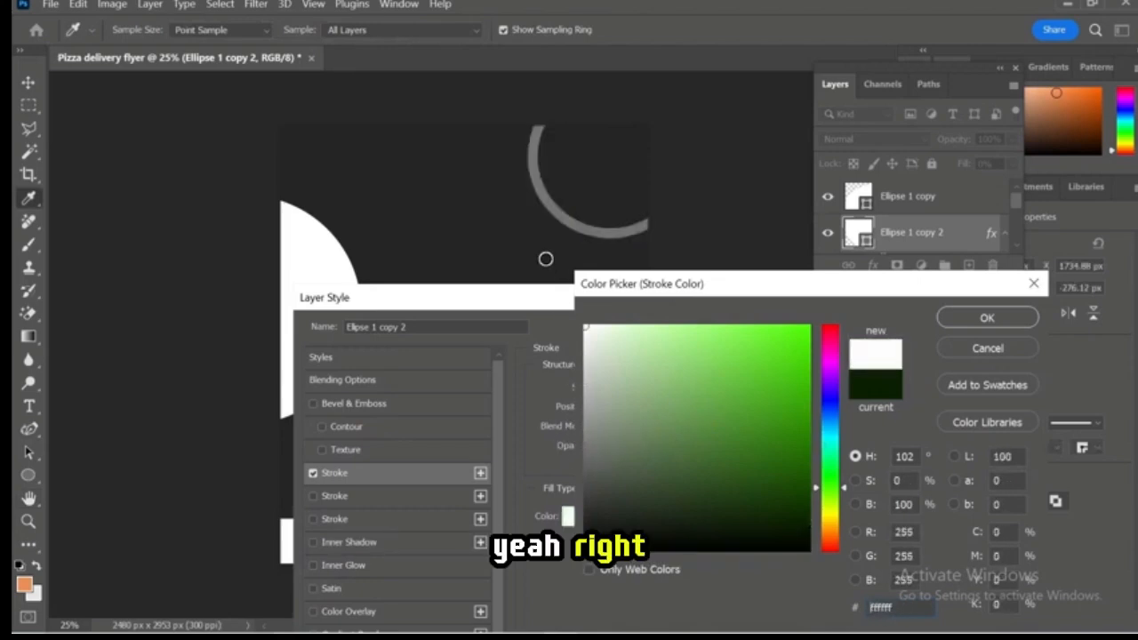
left_click(956, 317)
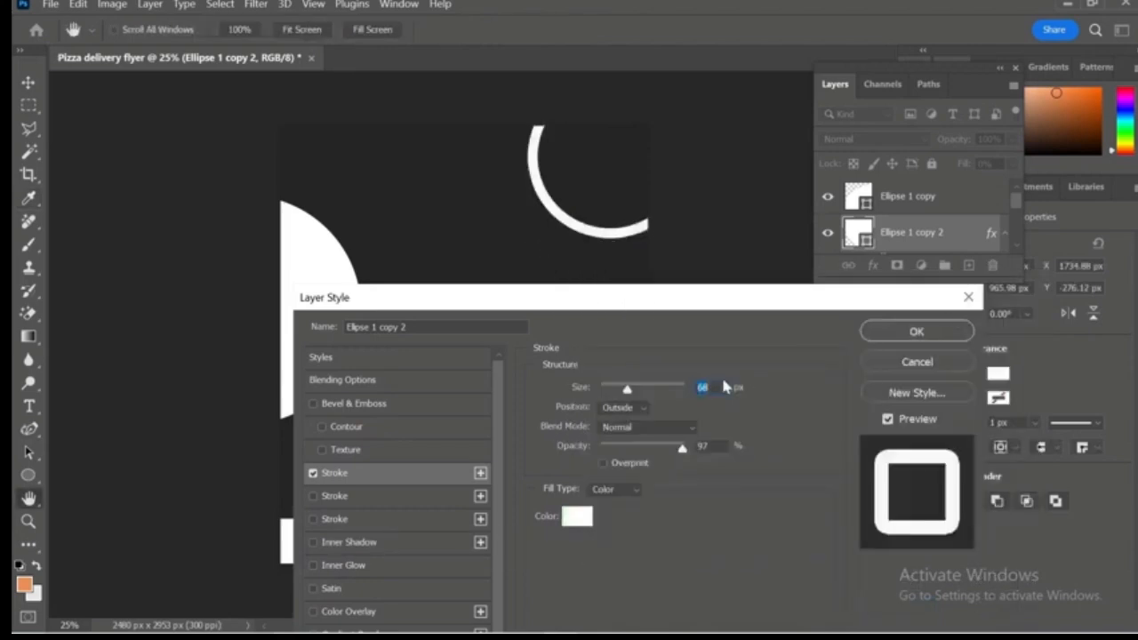
left_click(914, 332)
key("v")
left_click(700, 297)
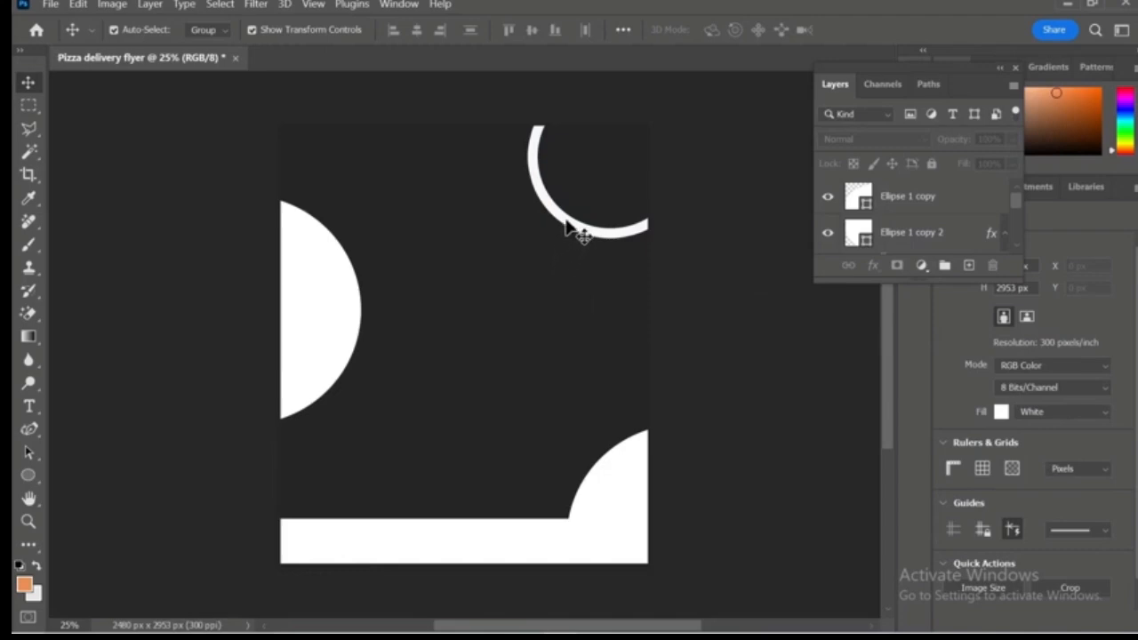
Draw two diagonal lines, about 661 px and 780 px long, from the left white circle's arc to just beyond the canvas's left edge.
scroll(353, 270, "up", 1)
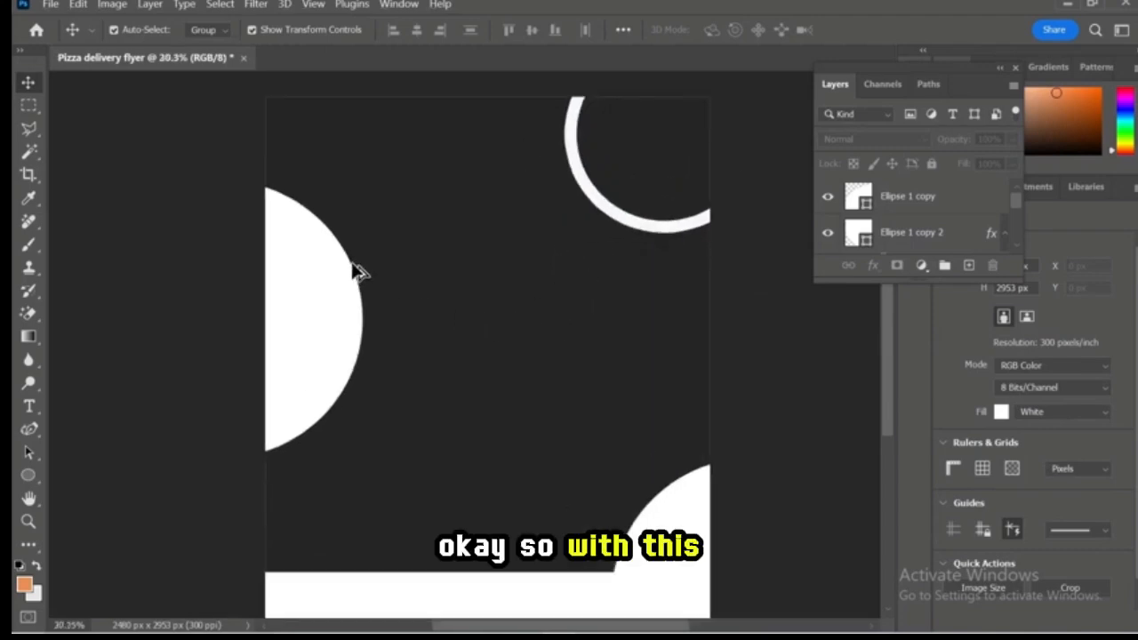
scroll(356, 271, "up", 1)
left_click(305, 281)
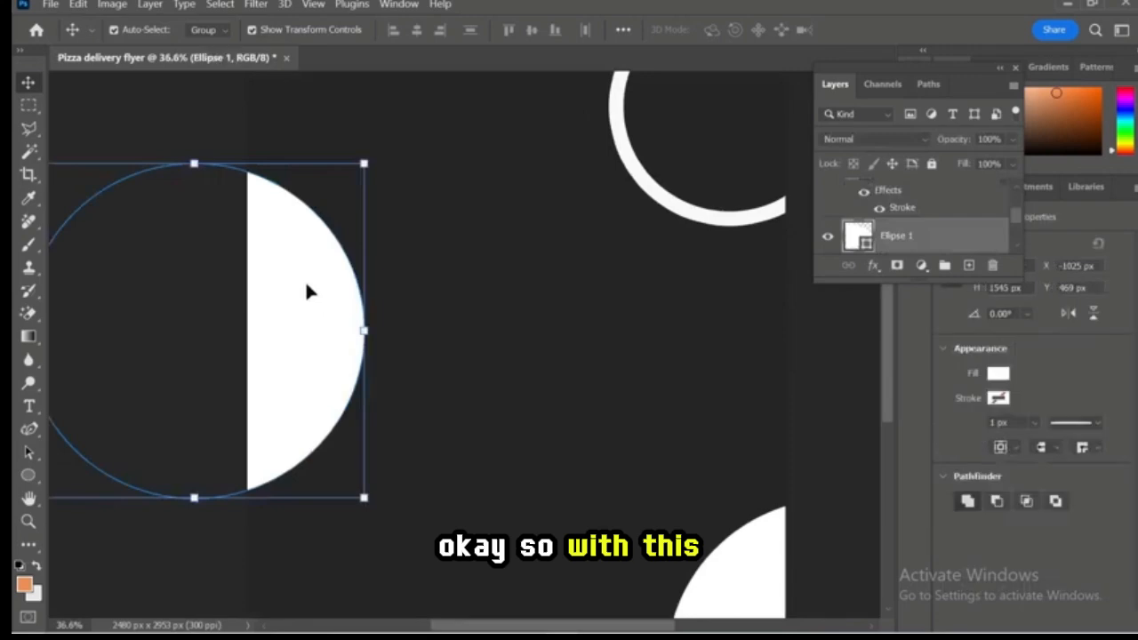
scroll(343, 308, "up", 1)
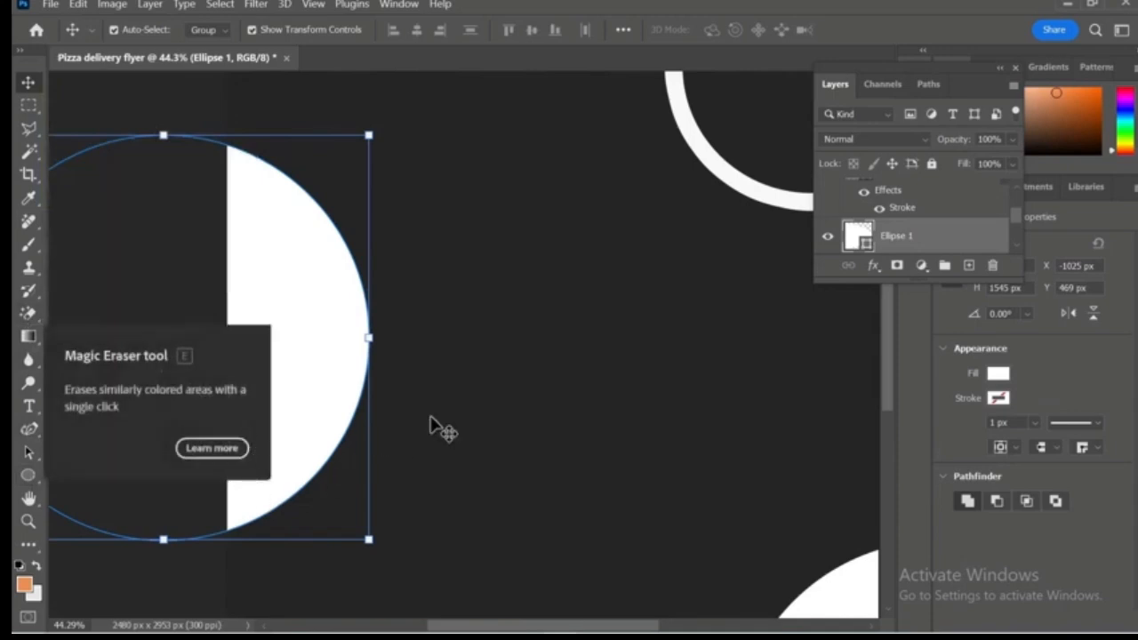
left_click(31, 478)
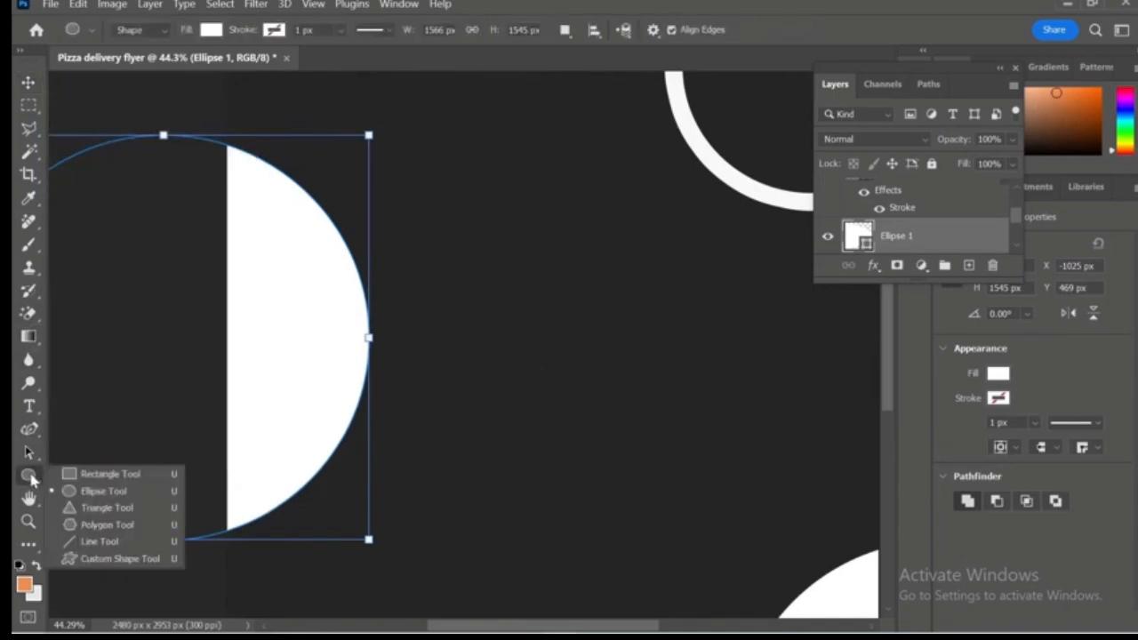
left_click(82, 539)
left_click_drag(337, 228, 197, 327)
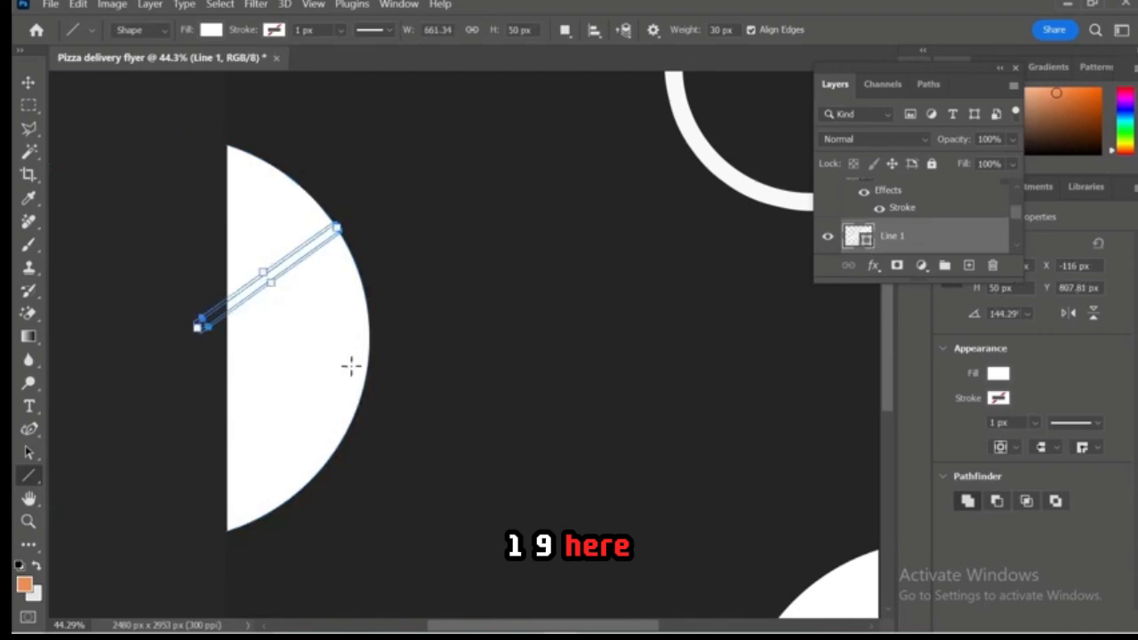
left_click_drag(317, 478, 192, 314)
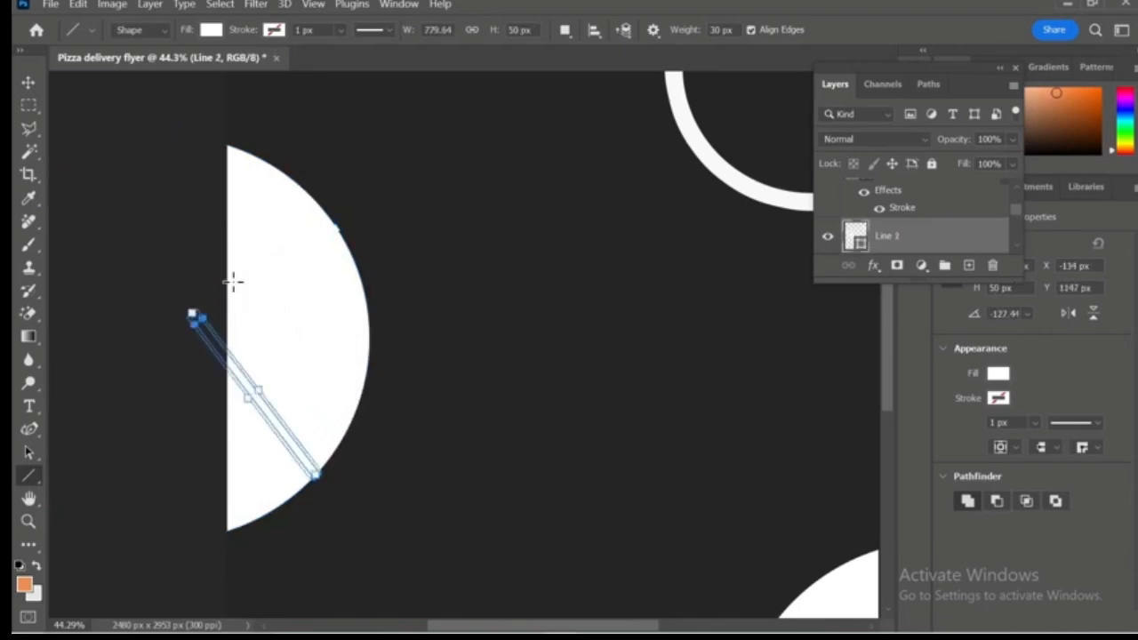
Add a black 000000 outside stroke of 7 px to the lower diagonal line.
left_click(29, 82)
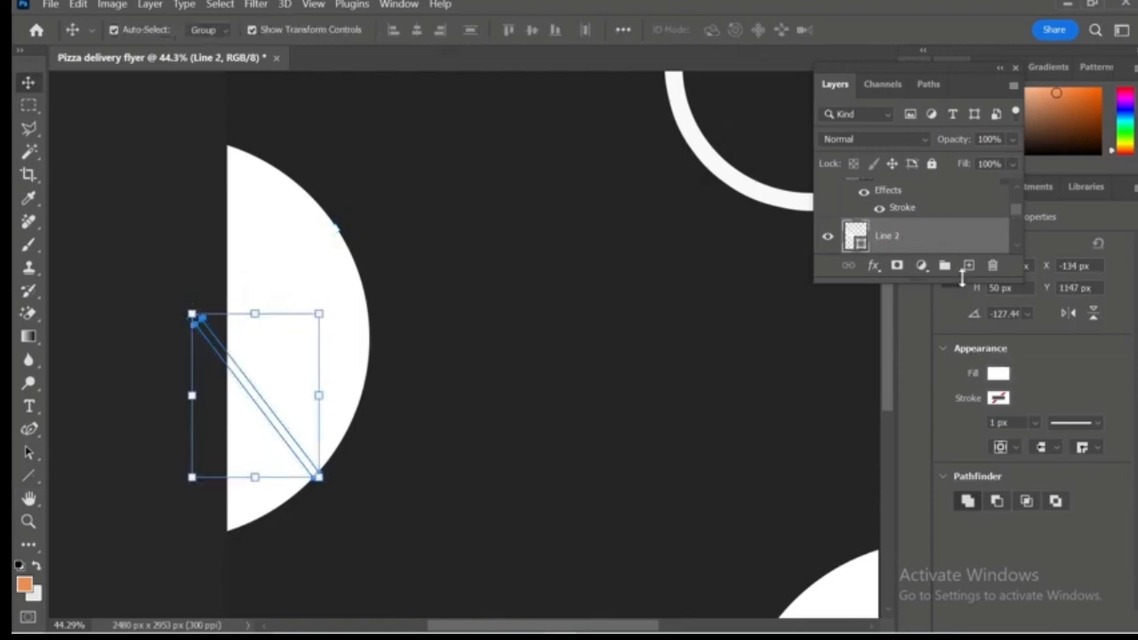
double_click(937, 234)
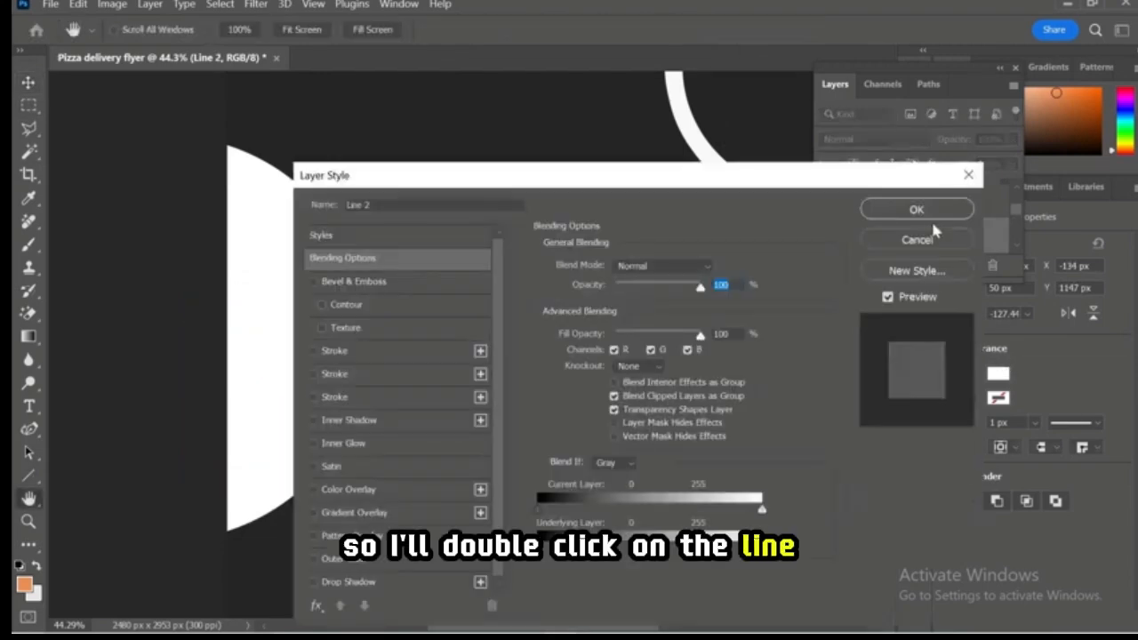
left_click_drag(478, 183, 563, 134)
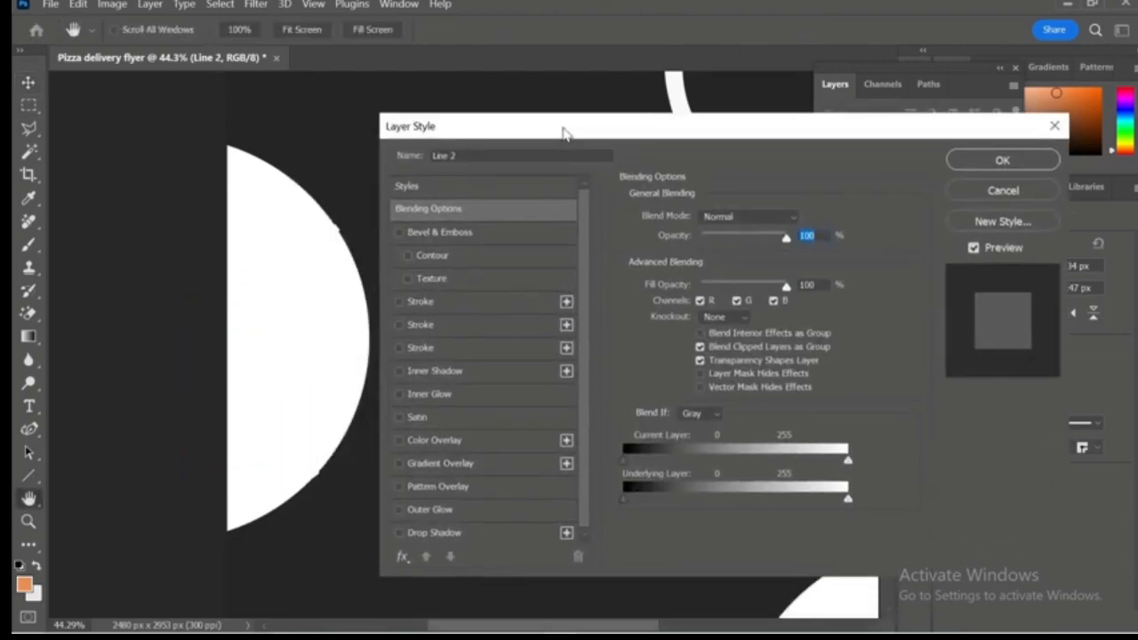
left_click(433, 303)
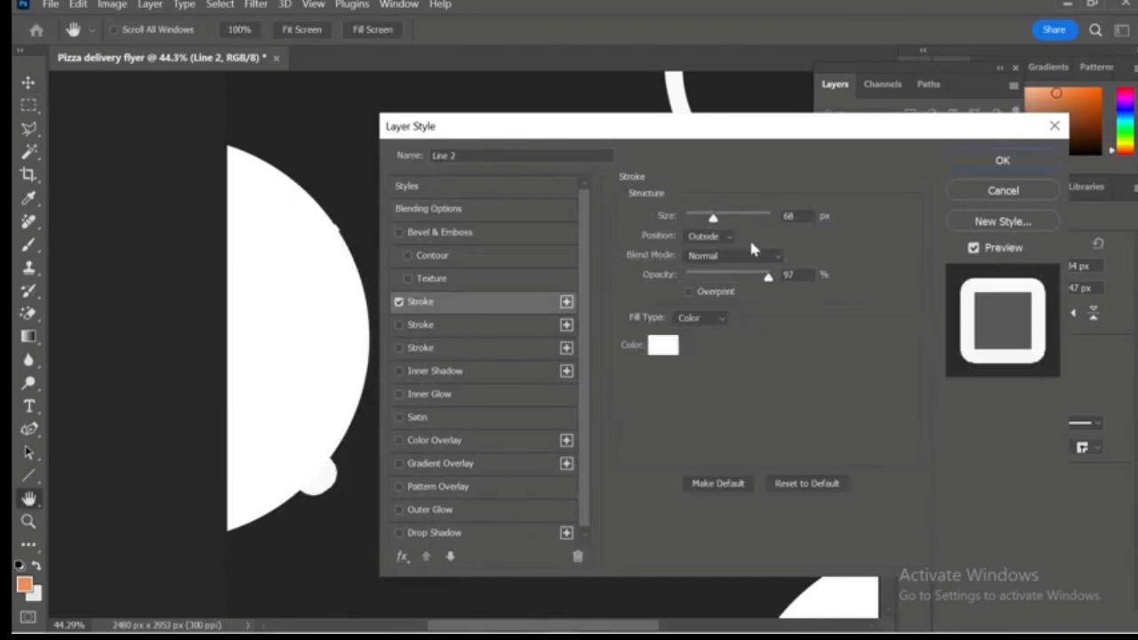
left_click(661, 347)
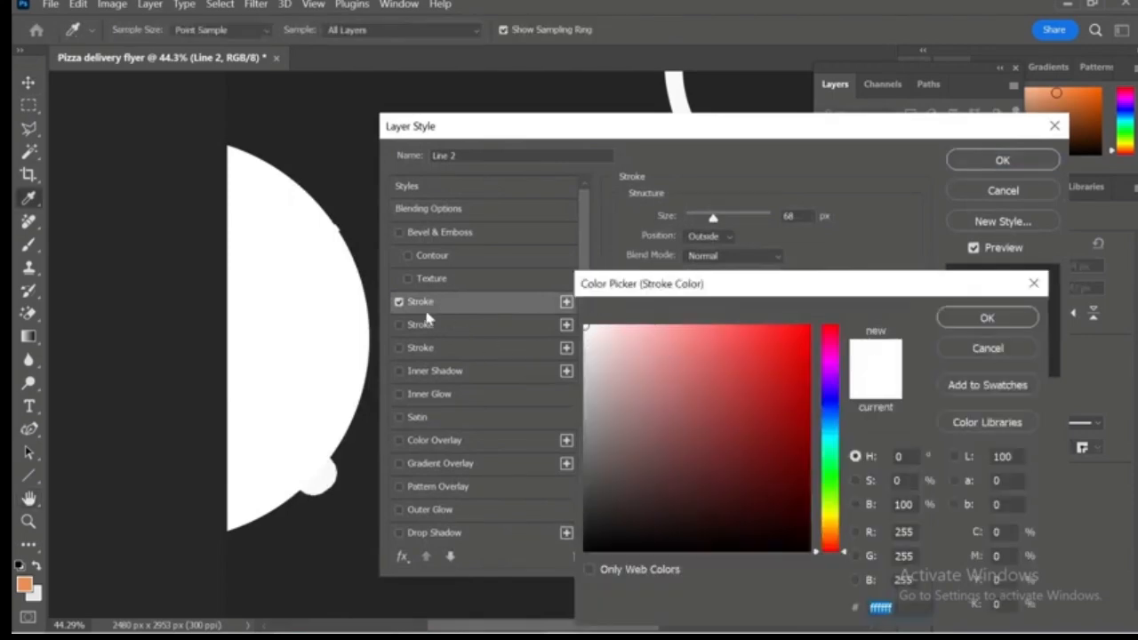
mouse_move(787, 400)
left_mouse_down()
mouse_move(717, 495)
mouse_move(530, 602)
left_mouse_up()
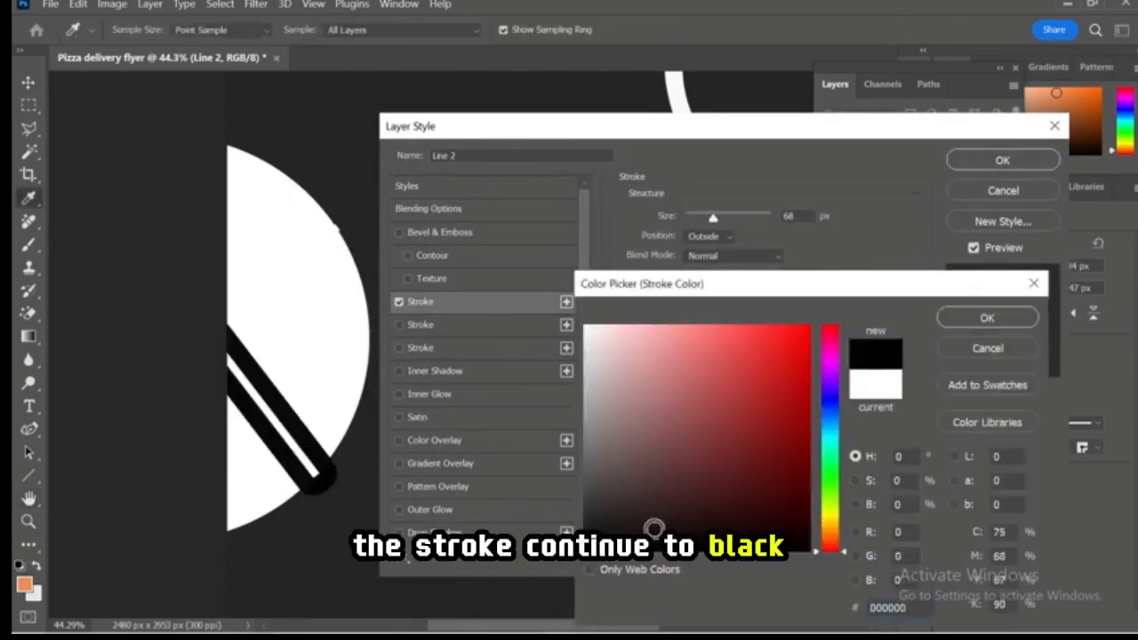
left_click(978, 319)
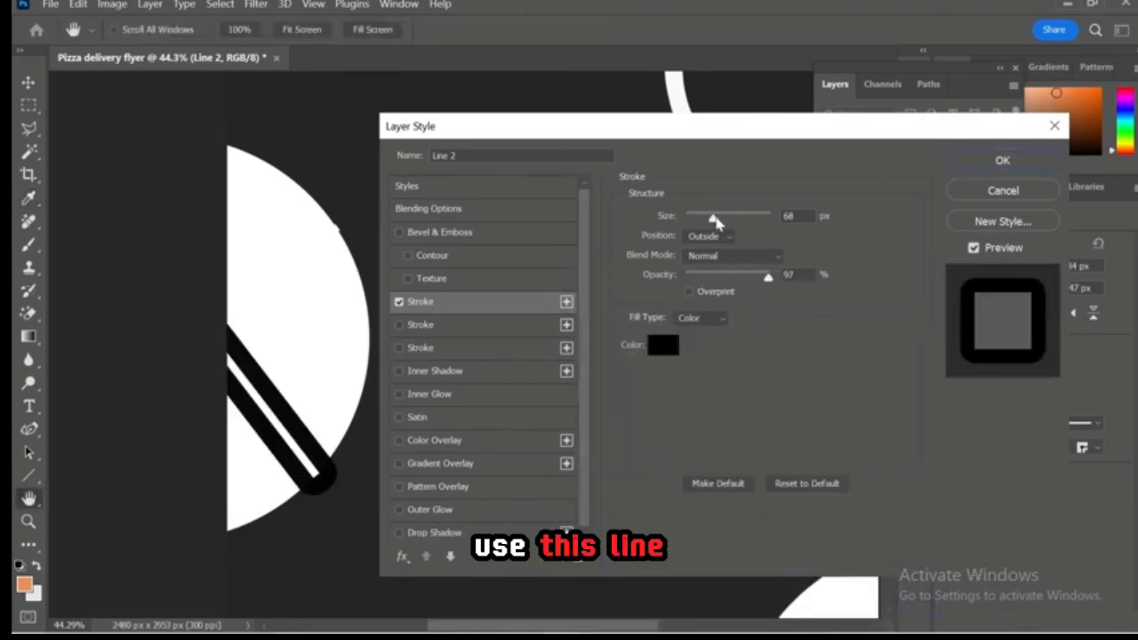
left_click_drag(715, 219, 694, 221)
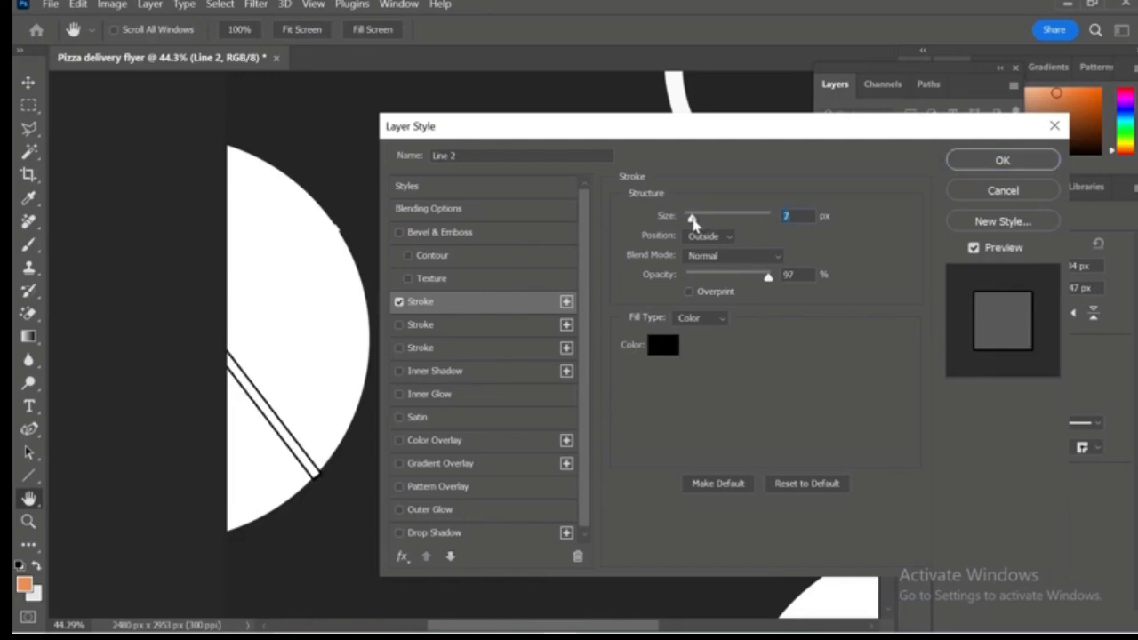
left_click(1002, 160)
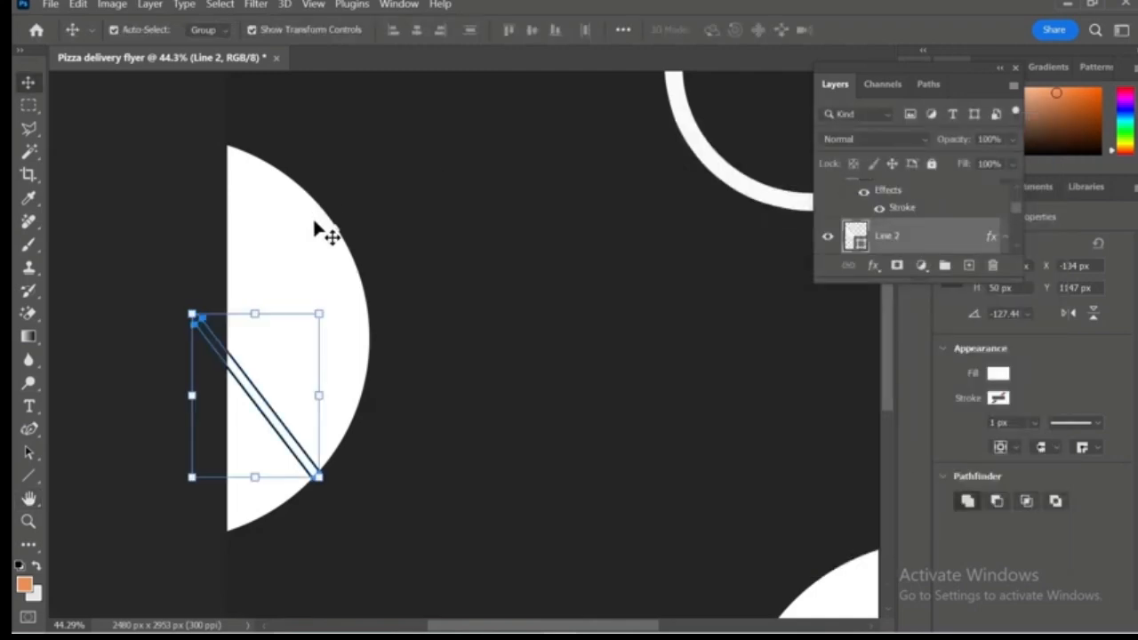
Nudge the lower diagonal line slightly up and left to X -137 px, Y 1141 px, and deselect it.
key("Up")
key("Up")
key("Left")
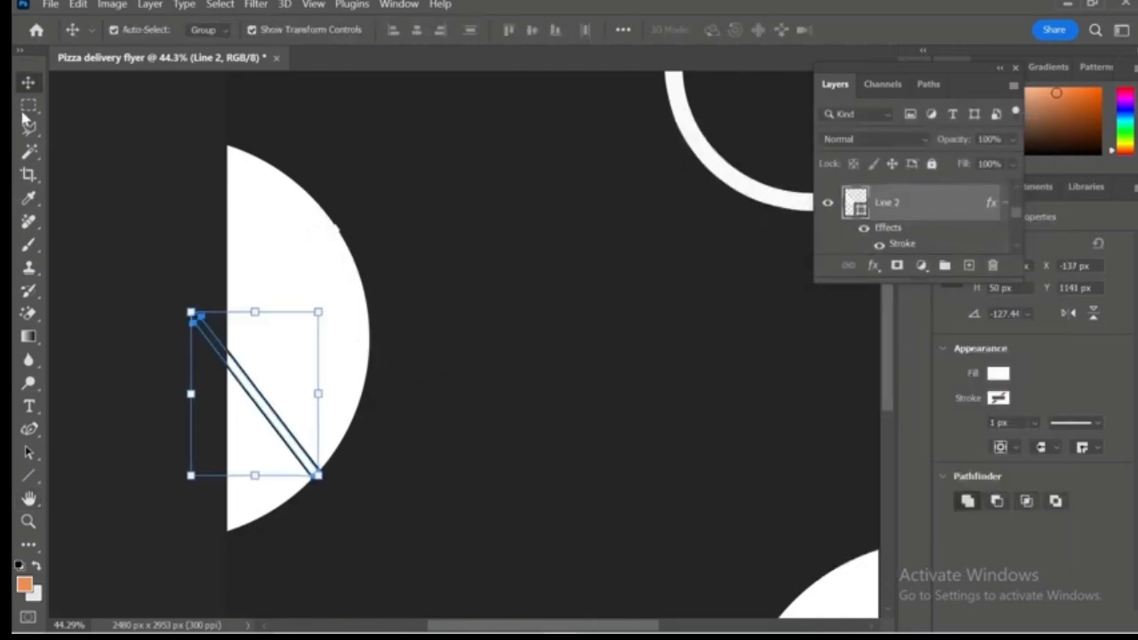
left_click(662, 242)
Add a black 7 px outside stroke to the upper diagonal line in the left white circle.
left_click(326, 235)
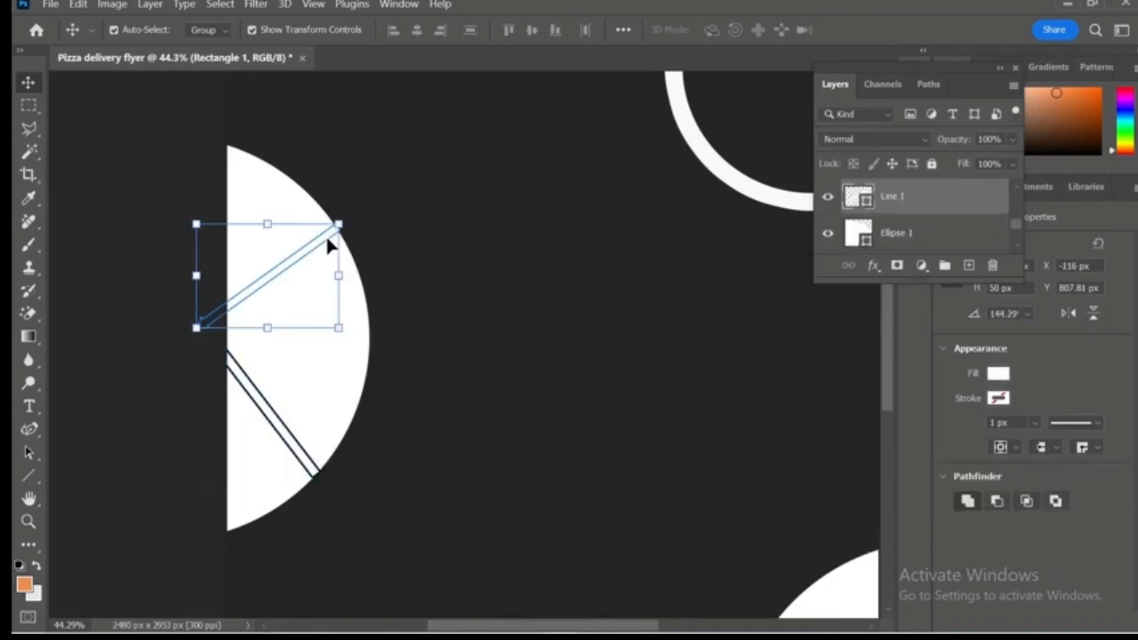
double_click(960, 202)
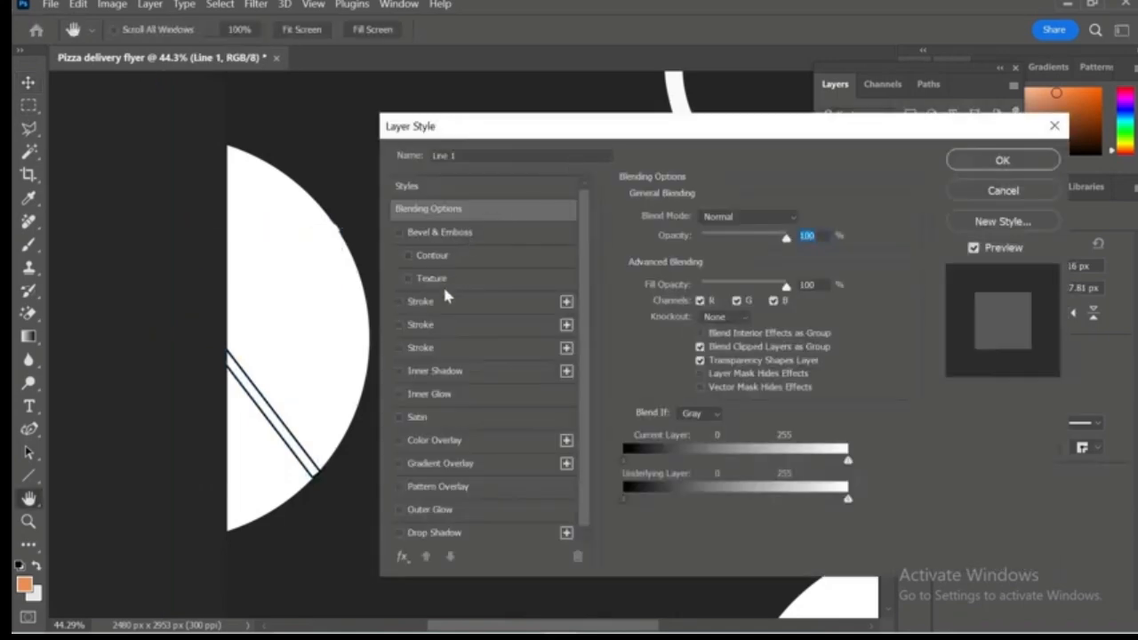
left_click(436, 302)
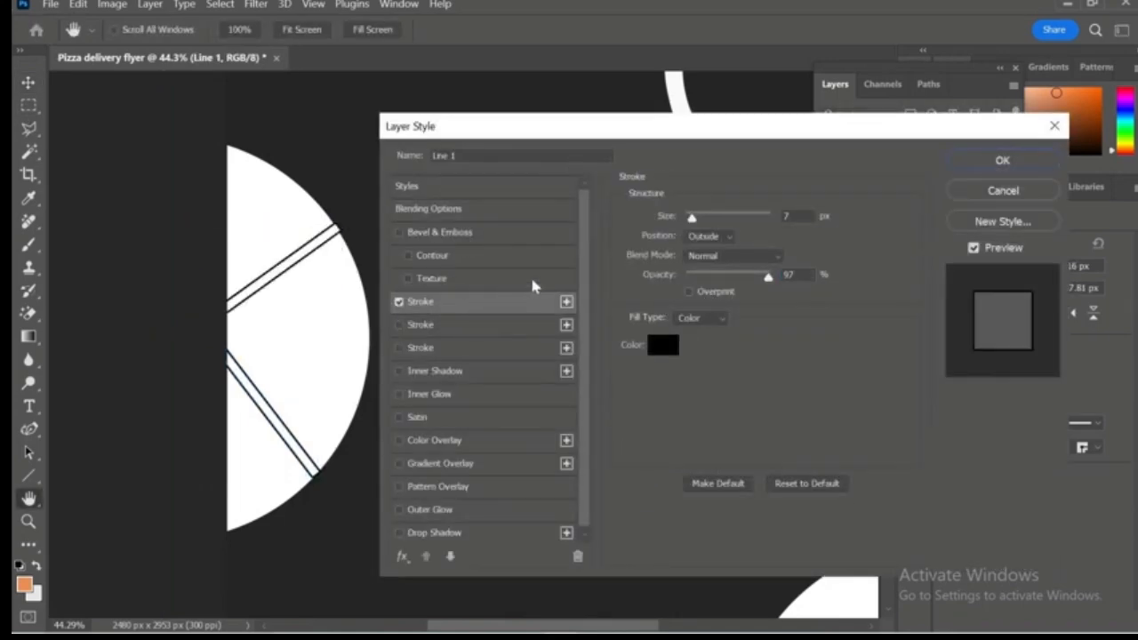
left_click(998, 166)
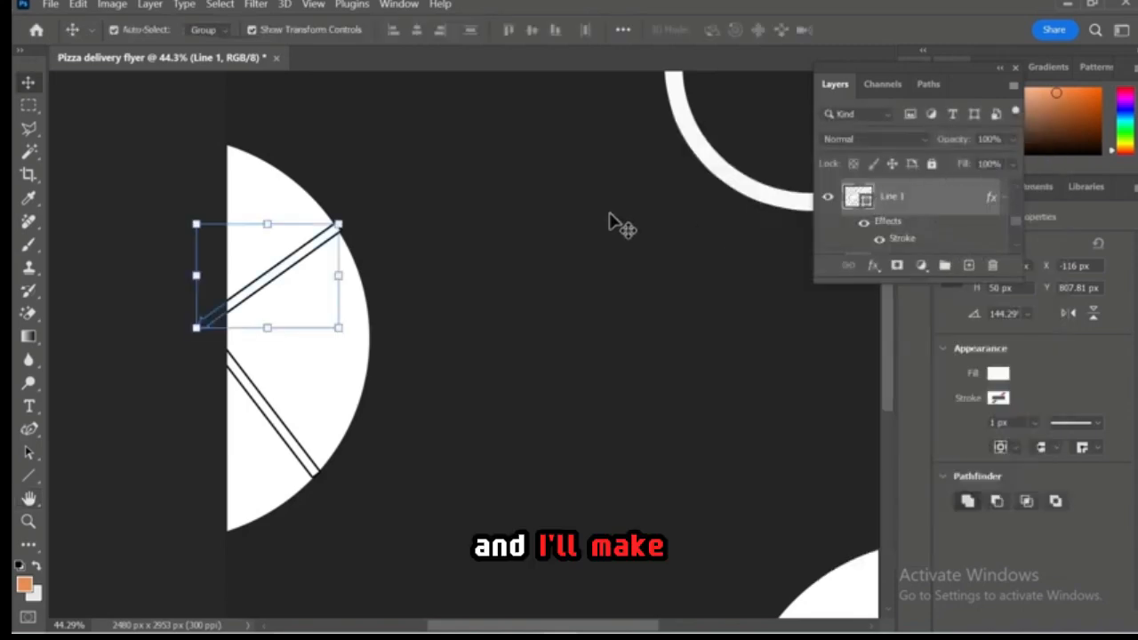
Examine the whole flyer background with its circles, ring and outlined lines, and leave nothing selected.
left_click(189, 265)
scroll(373, 211, "down", 4)
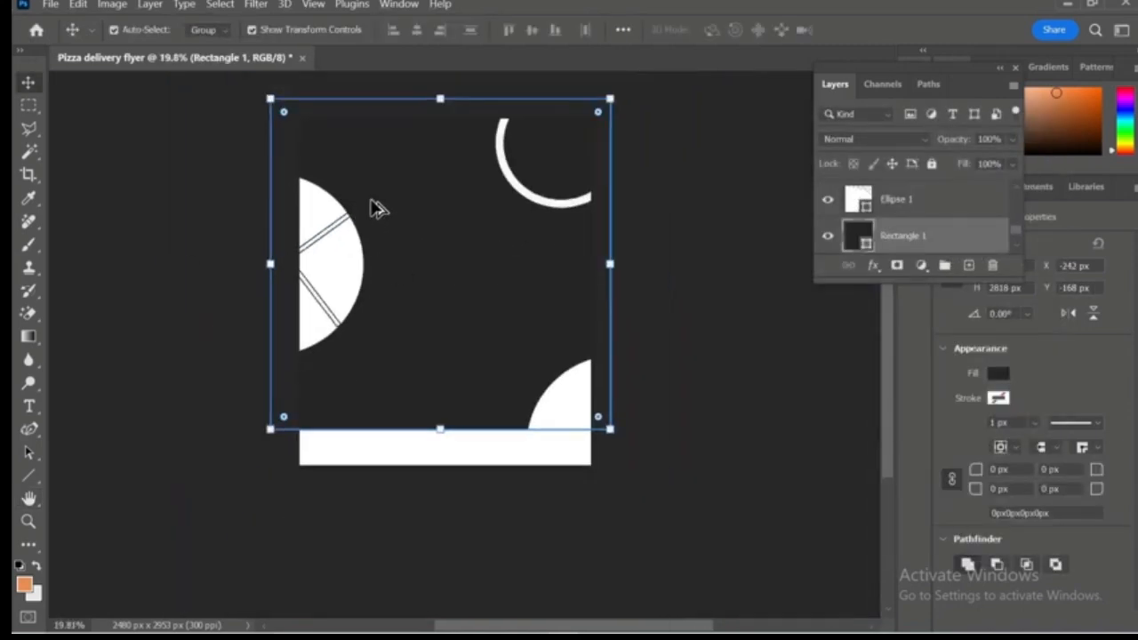
scroll(396, 191, "up", 3)
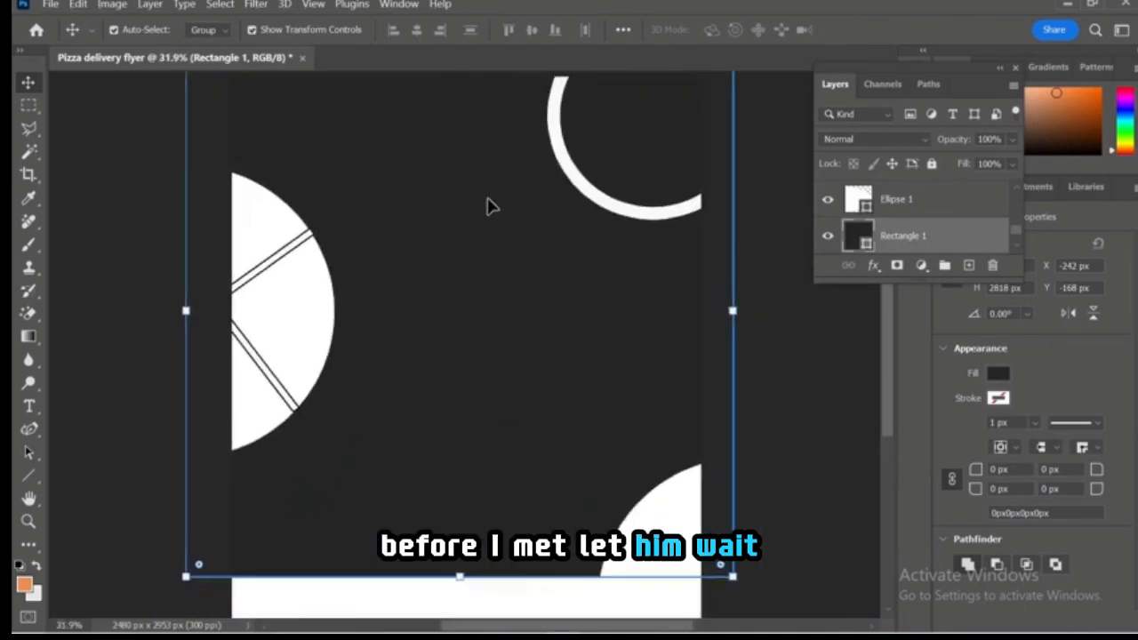
scroll(320, 210, "down", 1)
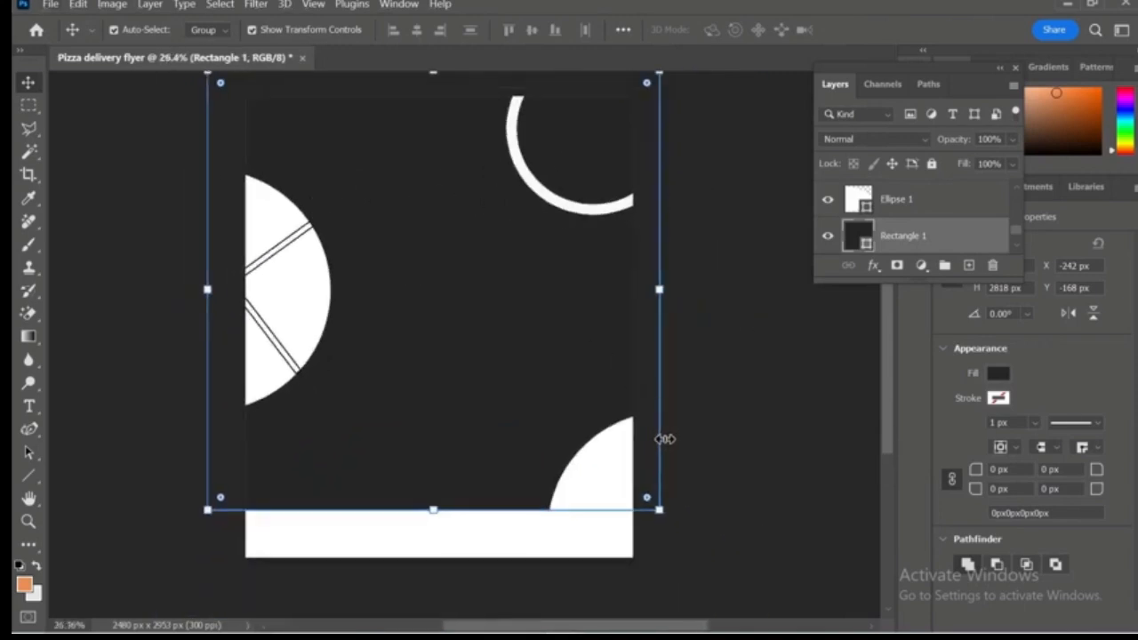
scroll(667, 443, "up", 1)
scroll(696, 358, "up", 1)
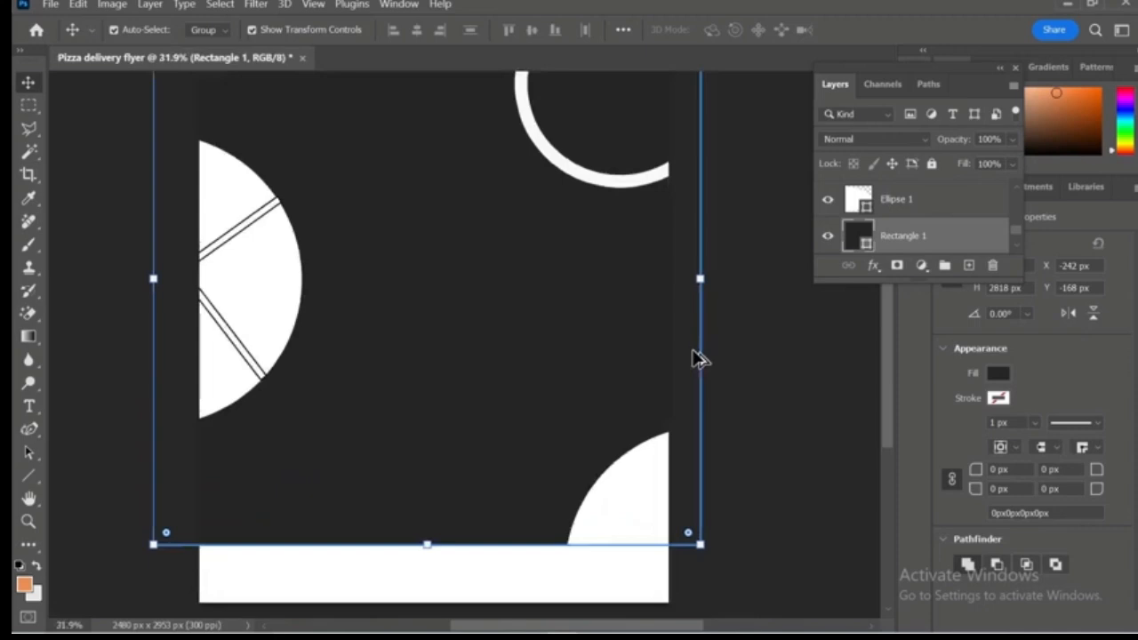
scroll(700, 276, "up", 2)
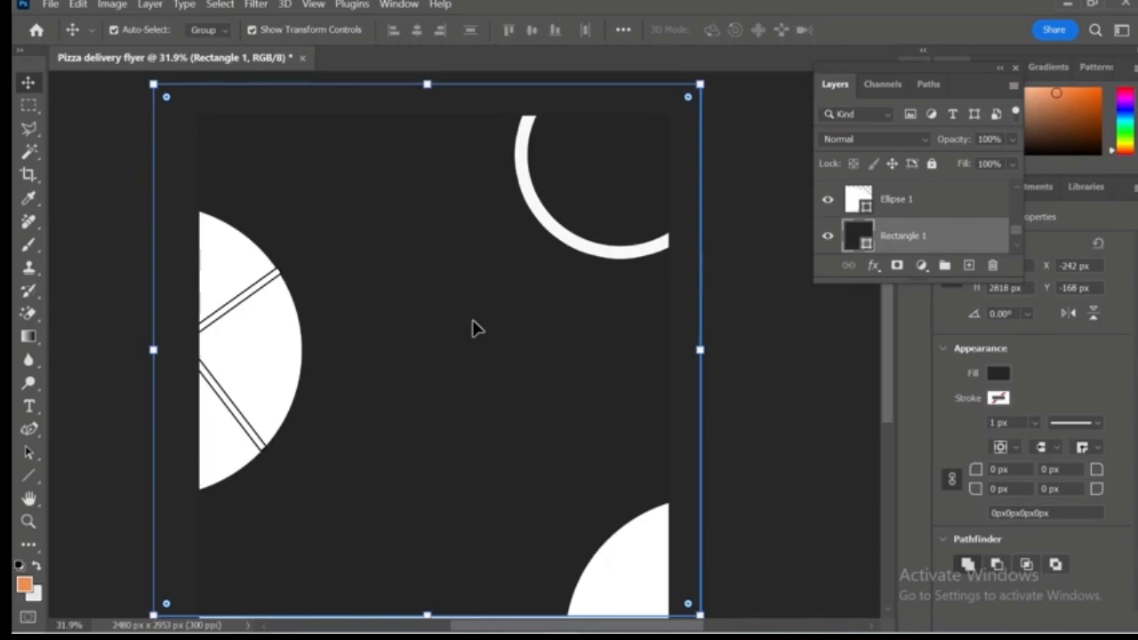
scroll(421, 343, "down", 2)
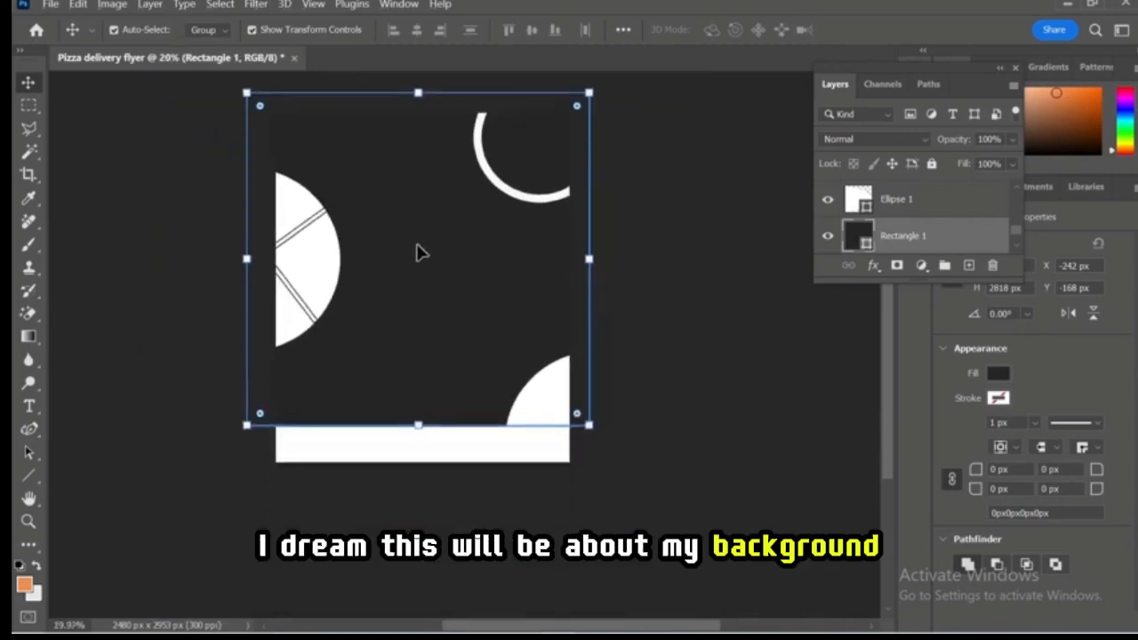
scroll(460, 222, "up", 4)
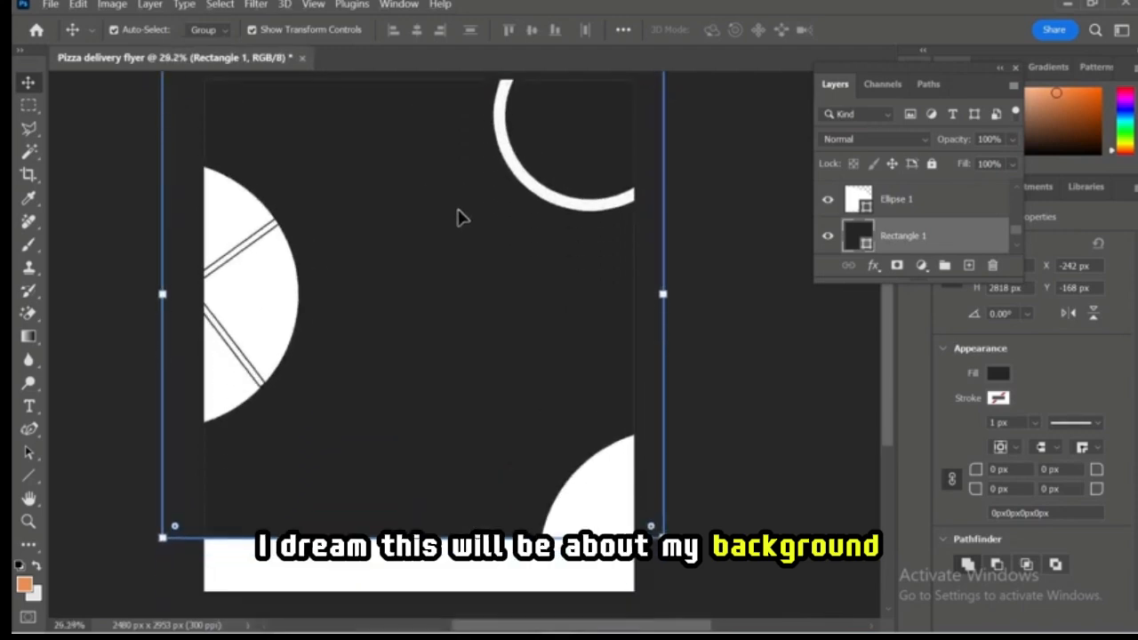
scroll(442, 207, "down", 1)
left_click(612, 262)
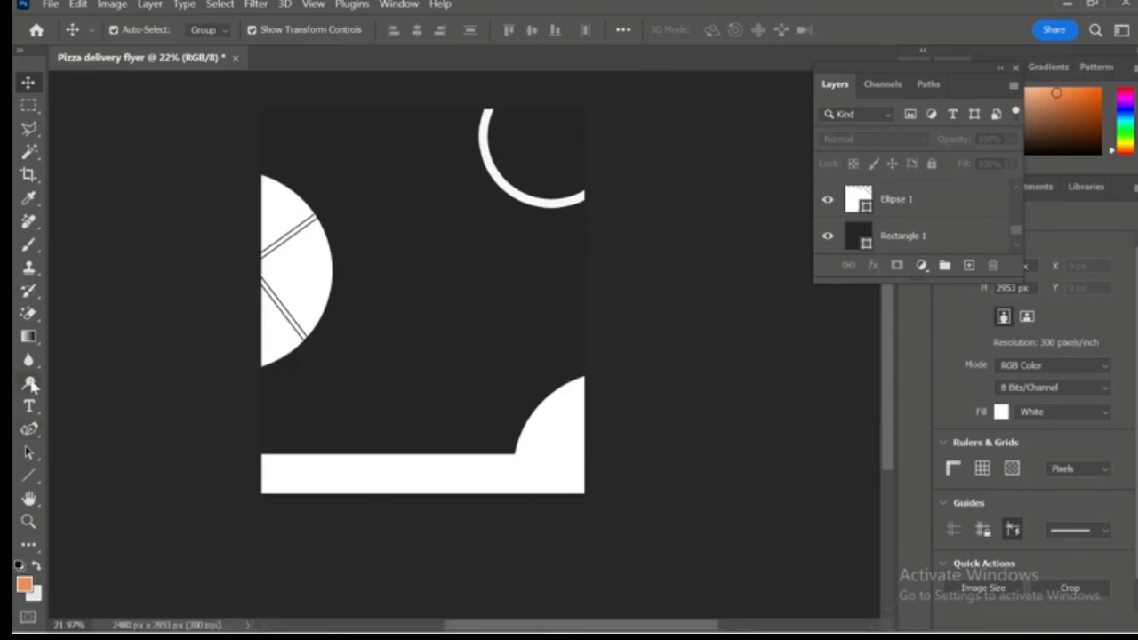
Add the horizontal title text "Smart Pizza" and place it at the flyer's upper left, above the left white circle.
key("t")
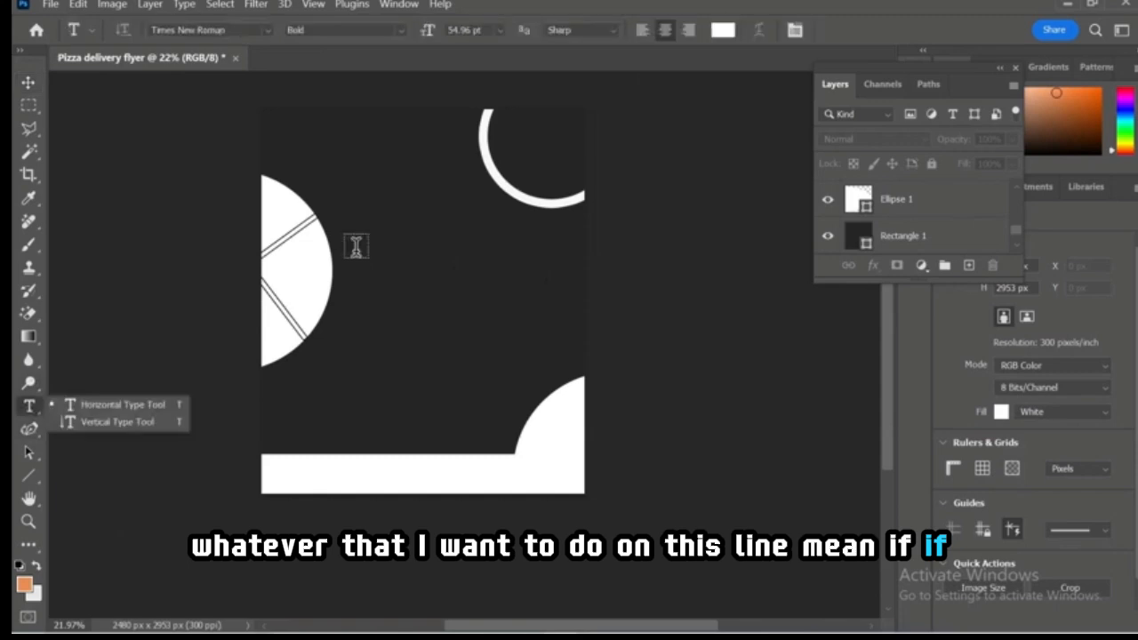
scroll(365, 233, "up", 1)
left_click(372, 305)
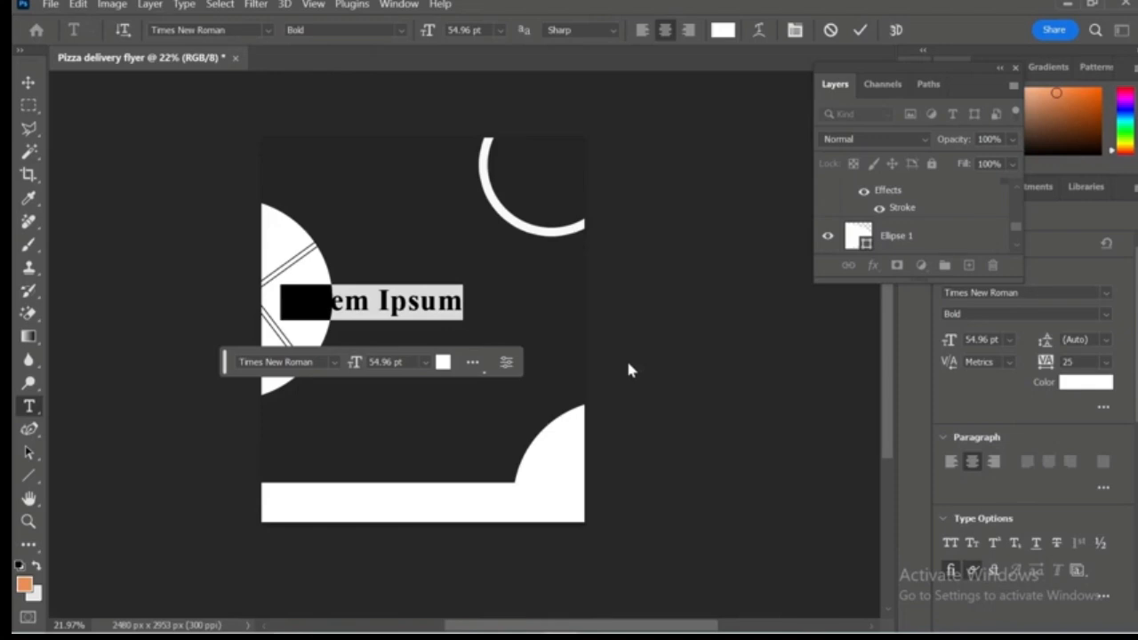
type("SM")
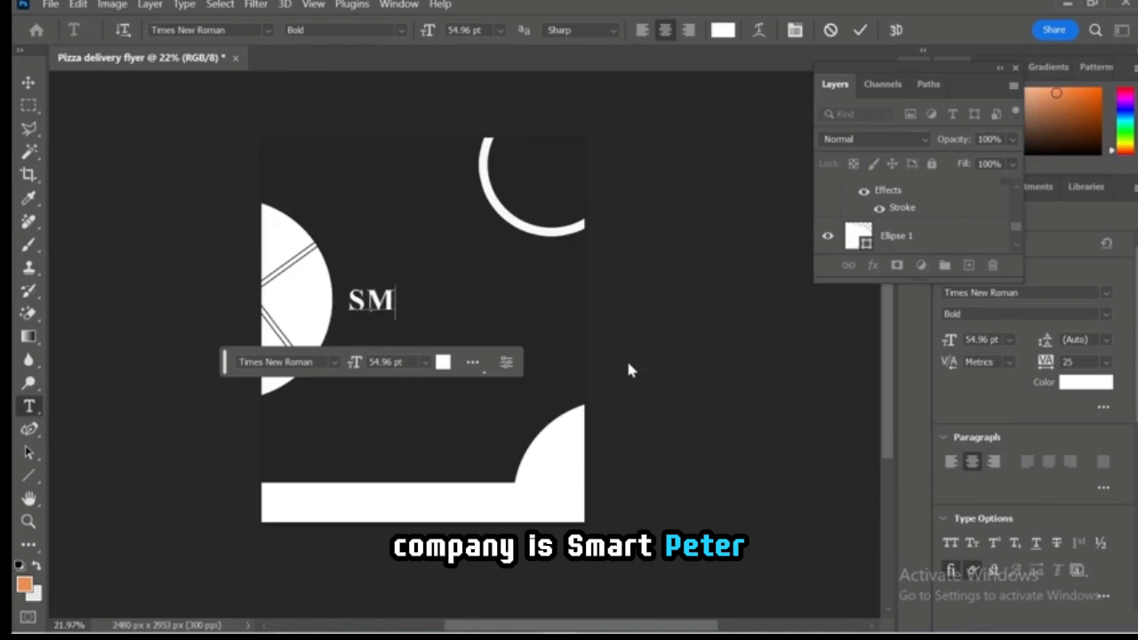
type("A")
key("BackSpace")
key("BackSpace")
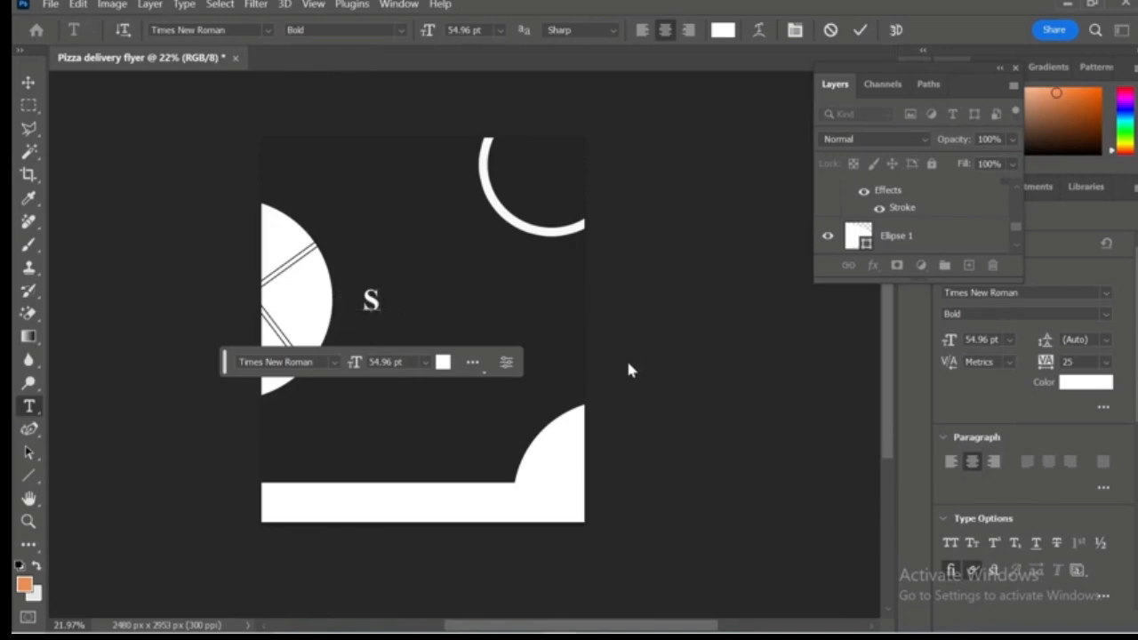
type("mar")
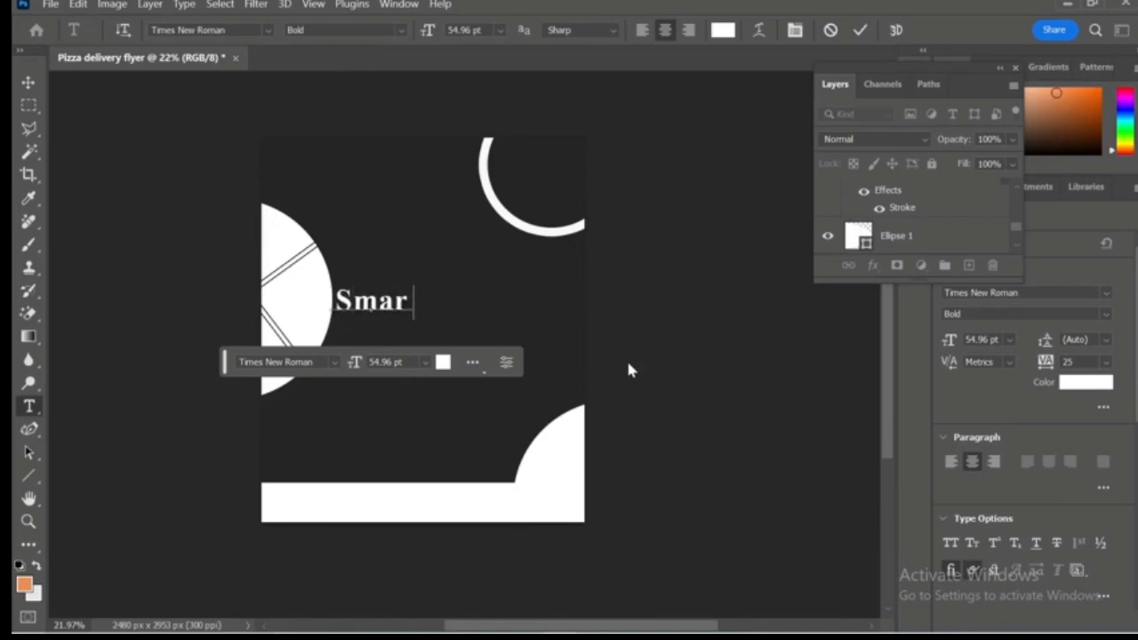
type("t P")
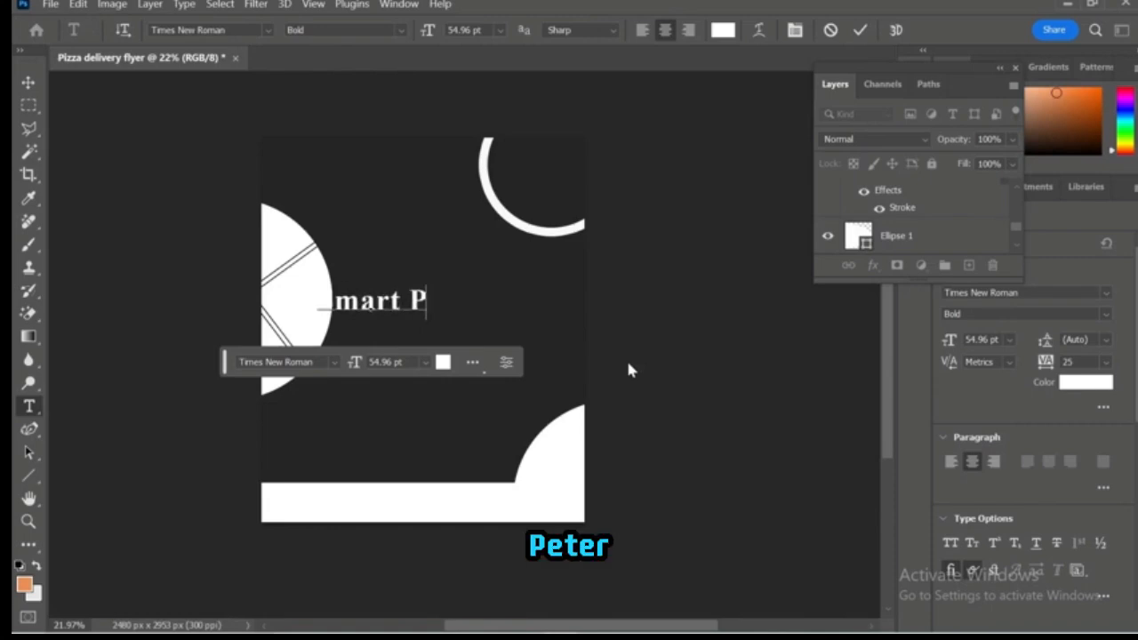
type("izza")
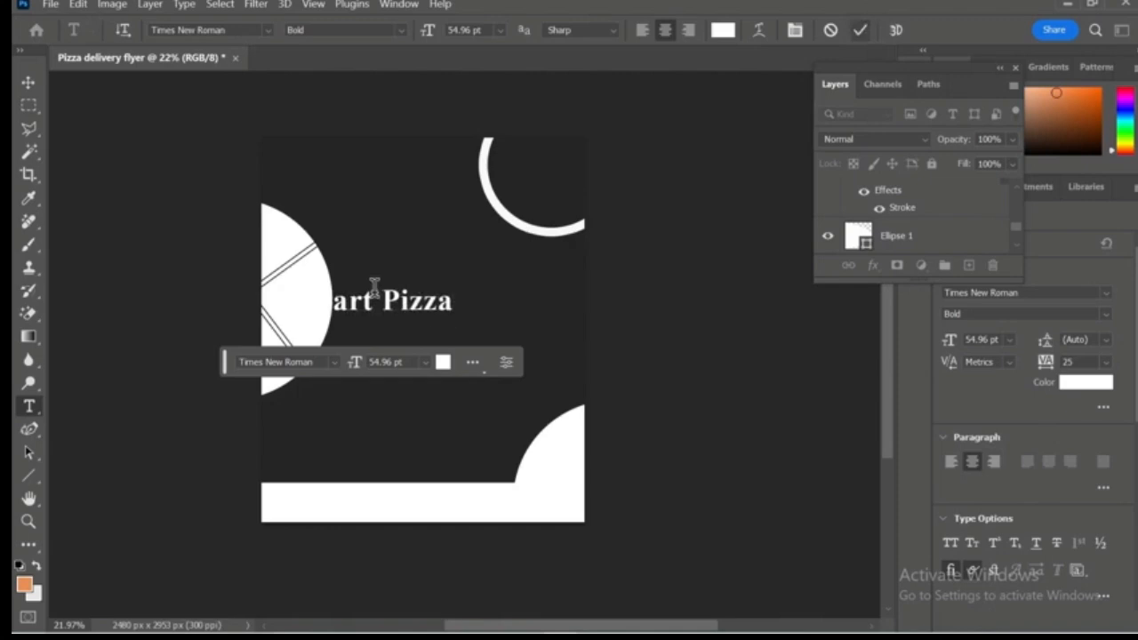
key("ctrl+Return")
left_click_drag(400, 311, 402, 179)
left_click(640, 171)
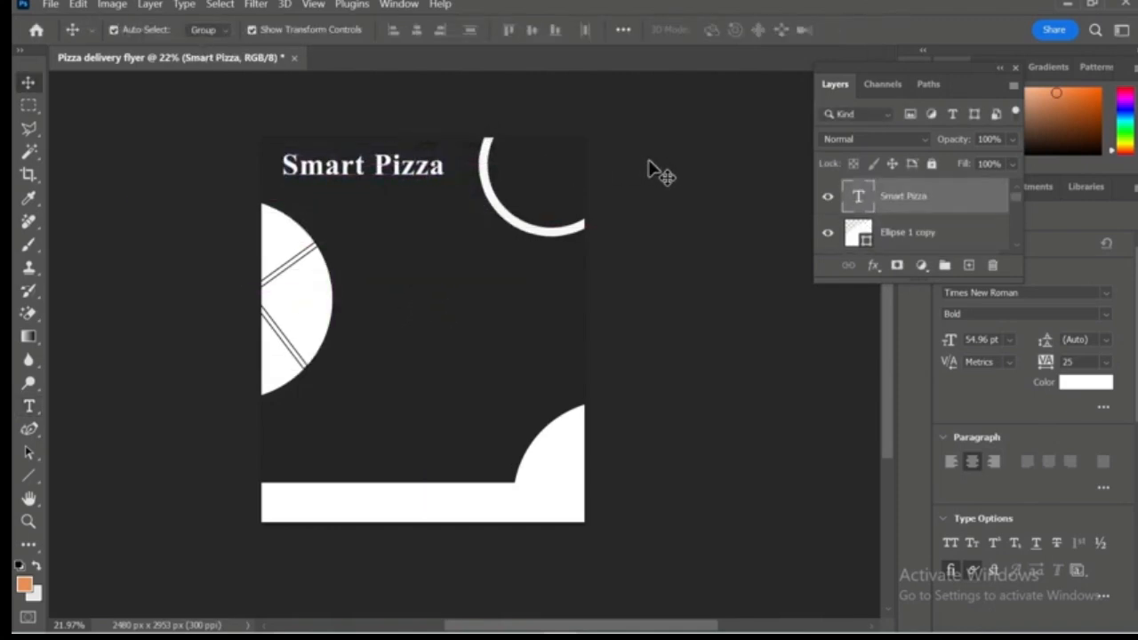
Duplicate the "Smart Pizza" title and place the copy in the lower middle of the flyer, above the white strip.
left_click(401, 167)
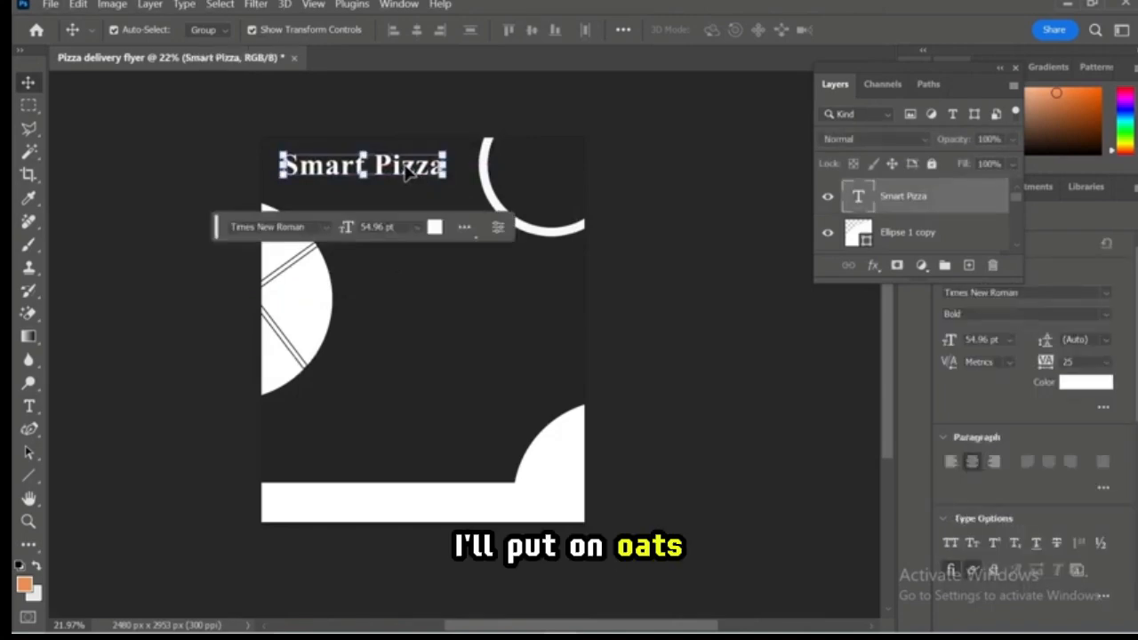
left_click_drag(405, 164, 406, 164)
left_click_drag(424, 224, 492, 388)
left_click(673, 309)
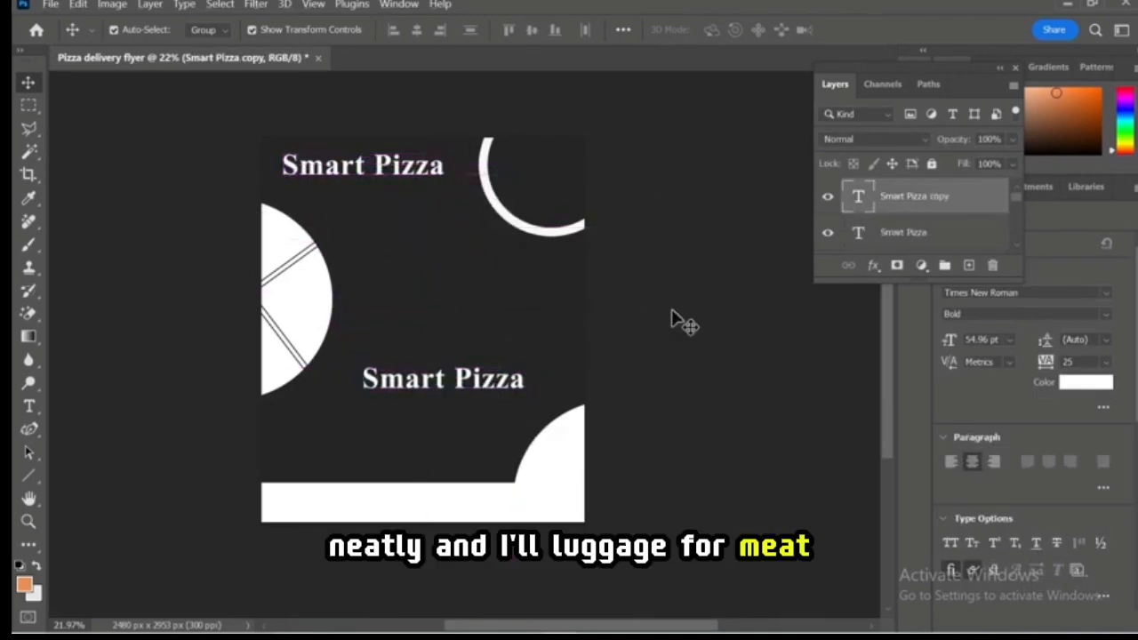
Replace the text of the lower title copy with "the only delicous".
double_click(483, 381)
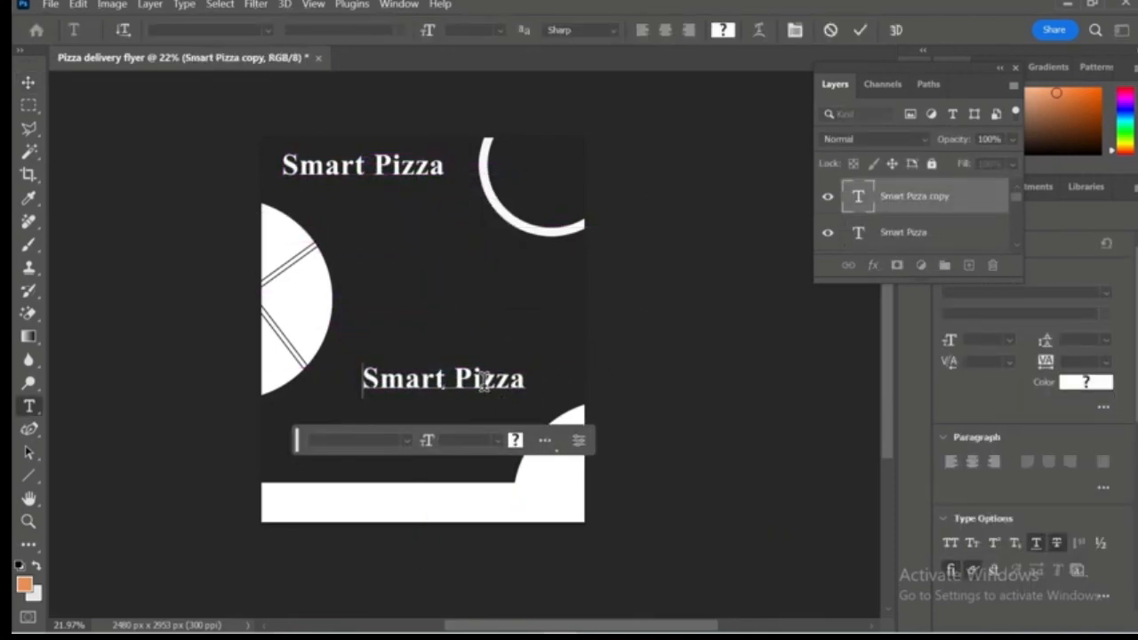
key("ctrl+a")
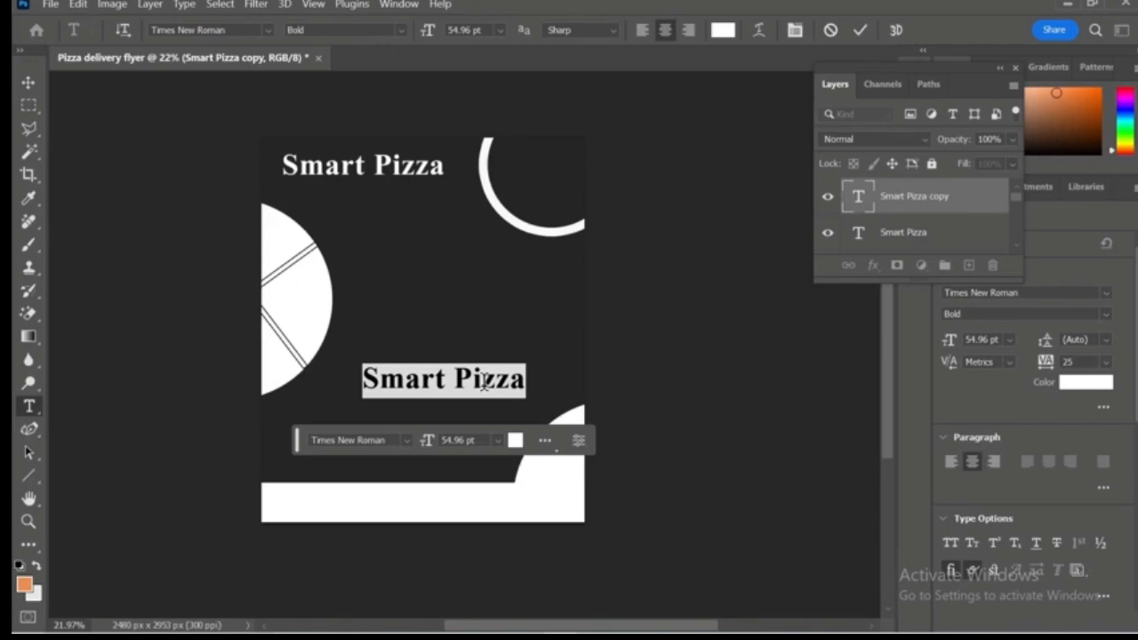
type("t")
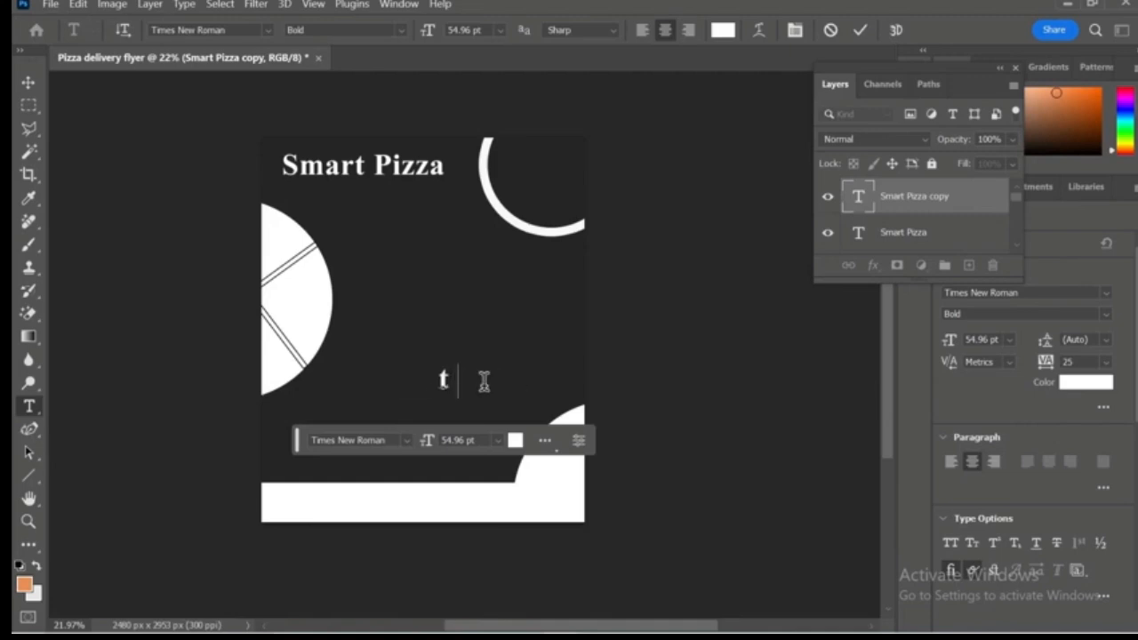
type("he")
key("BackSpace")
key("BackSpace")
key("BackSpace")
key("BackSpace")
type("the on")
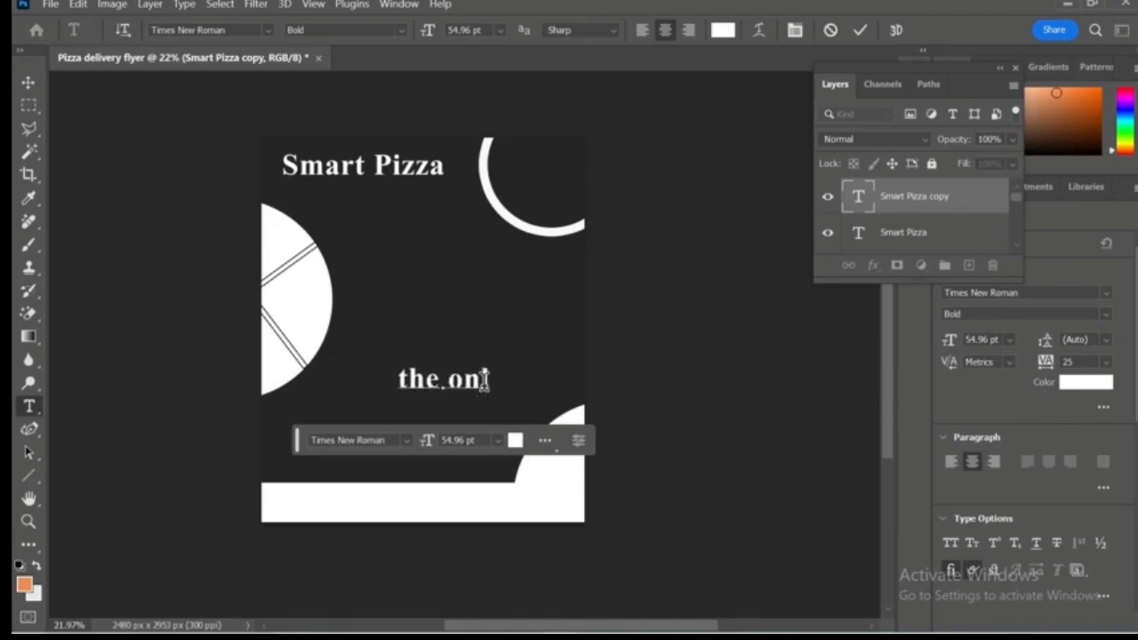
type("ly del")
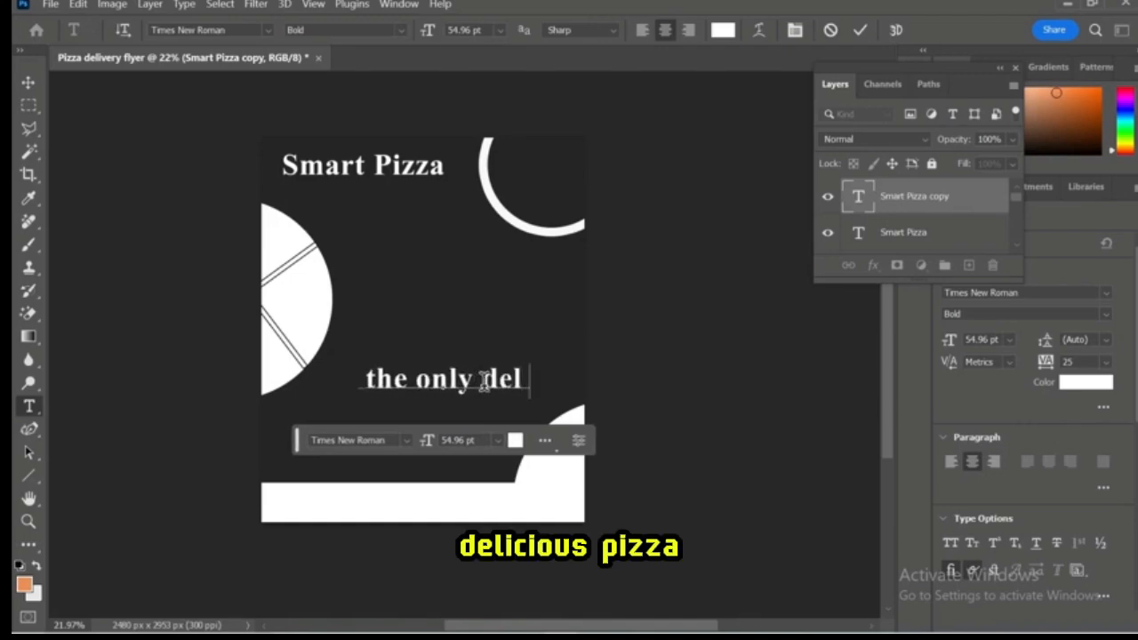
type("o")
key("BackSpace")
type("i")
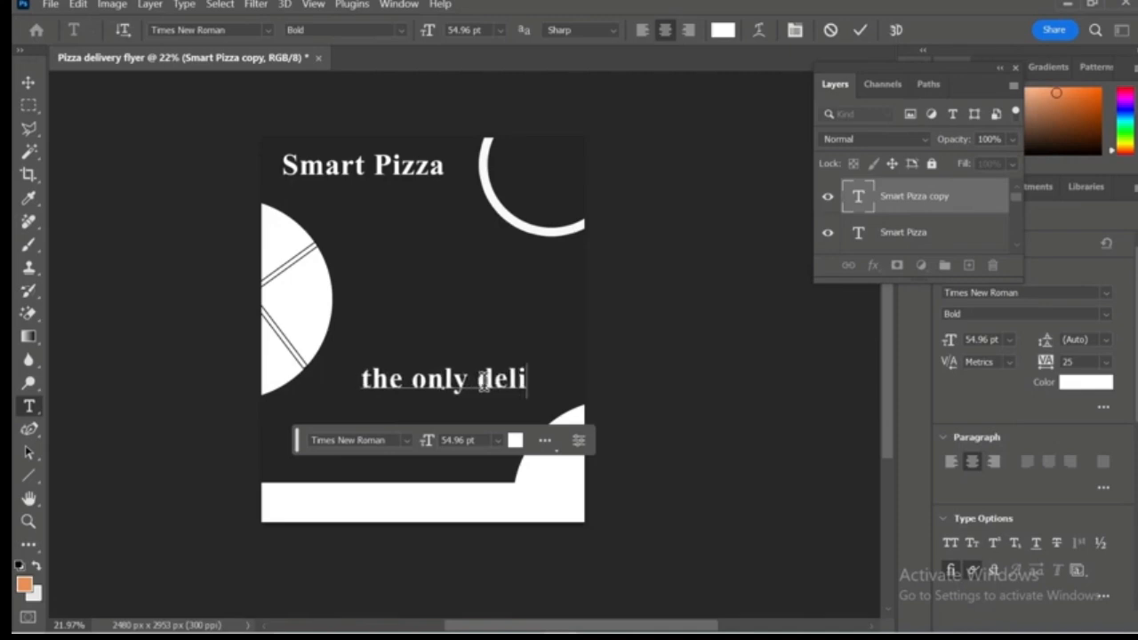
type("cou")
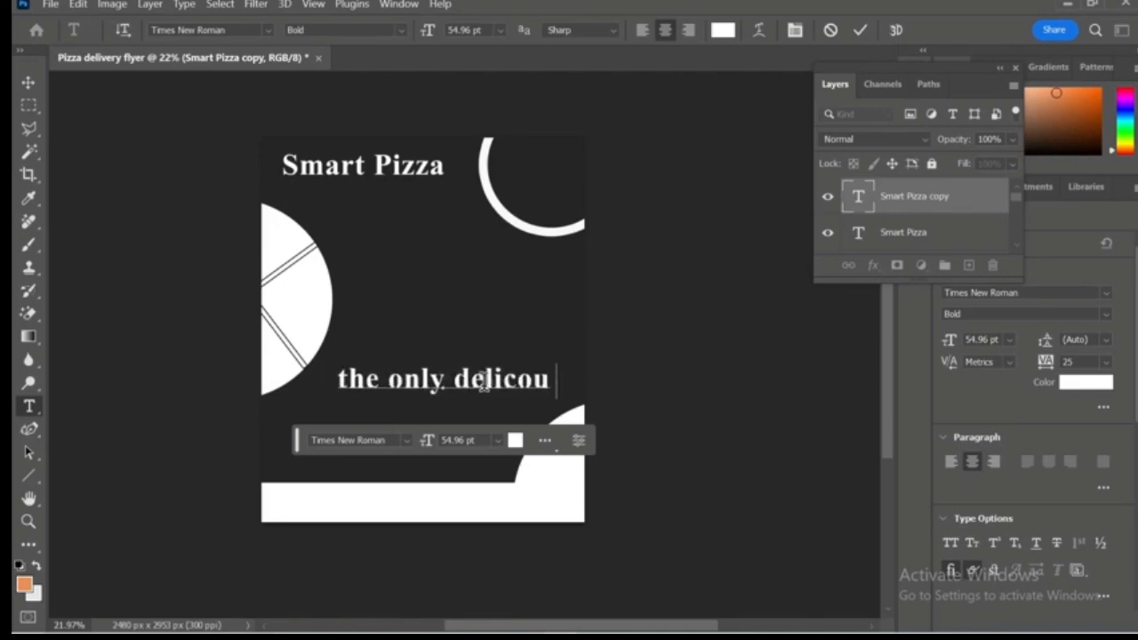
type("s")
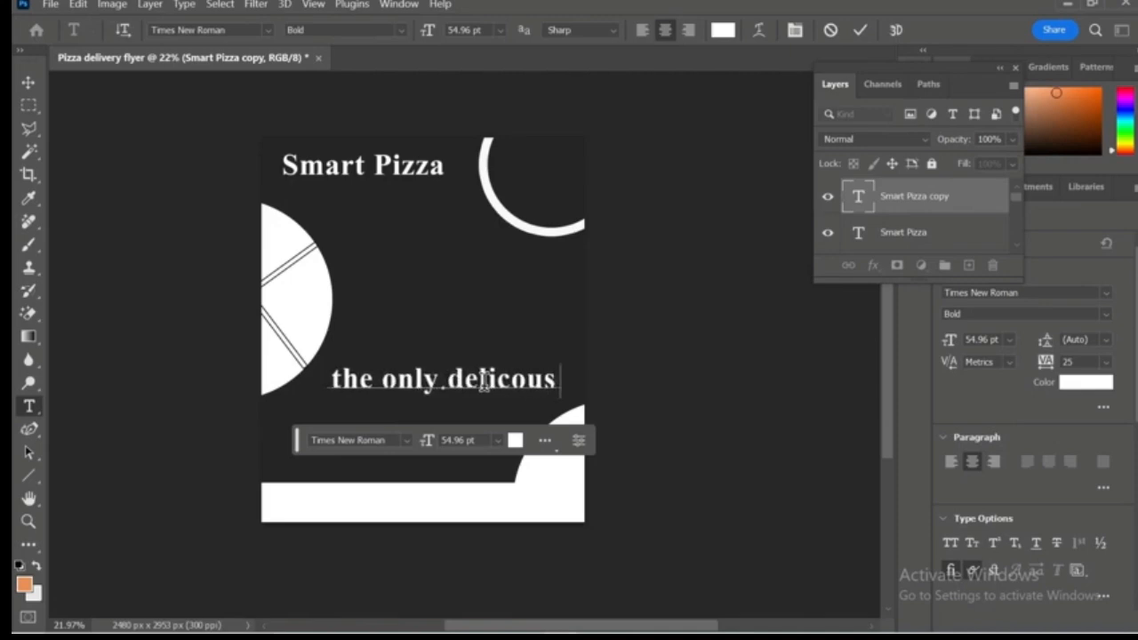
type("..")
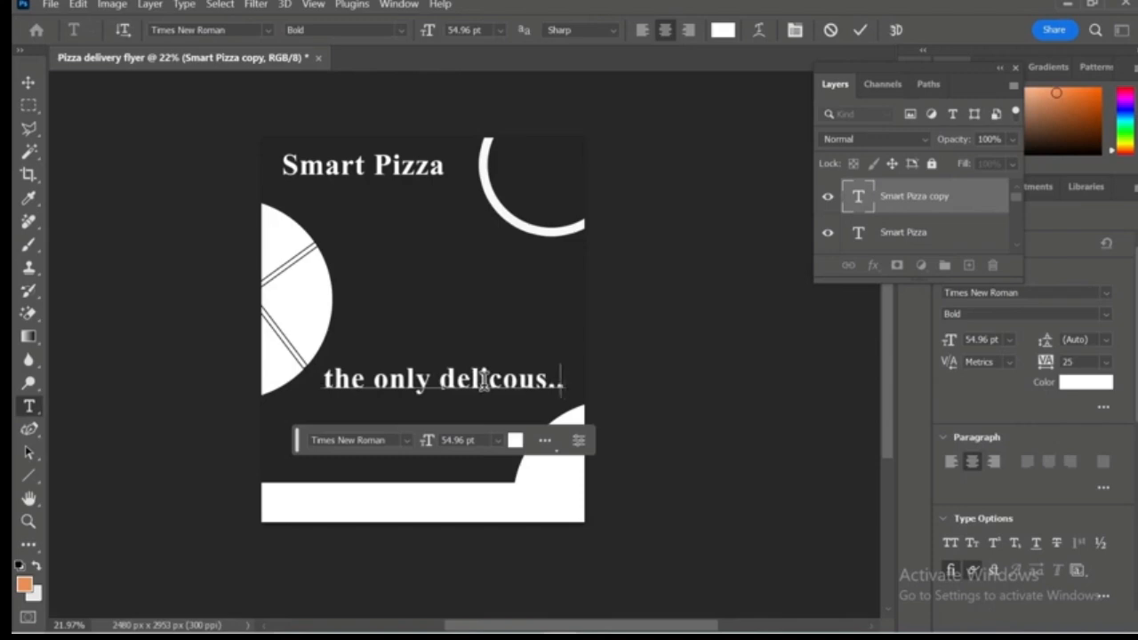
key("BackSpace")
key("BackSpace")
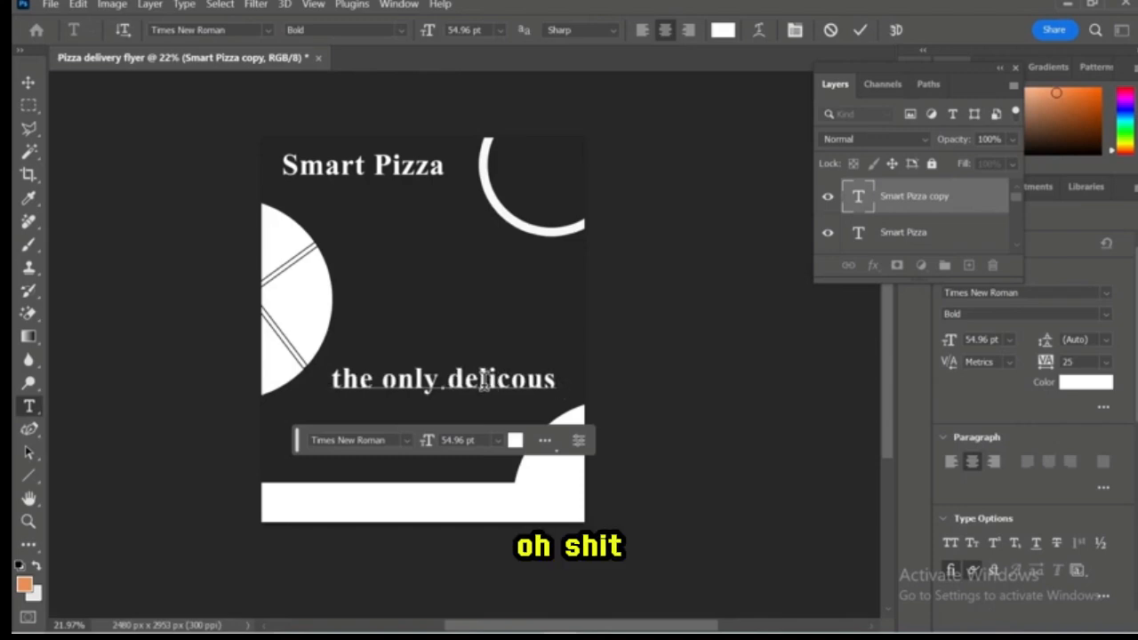
left_click(860, 30)
Move the "the only delicous" tagline directly beneath the "Smart Pizza" title.
key("v")
left_click_drag(489, 380, 426, 198)
left_click(453, 249)
Duplicate the "the only delicous" tagline above the white strip and change the copy's text to "Location: Youtube".
left_click(426, 198)
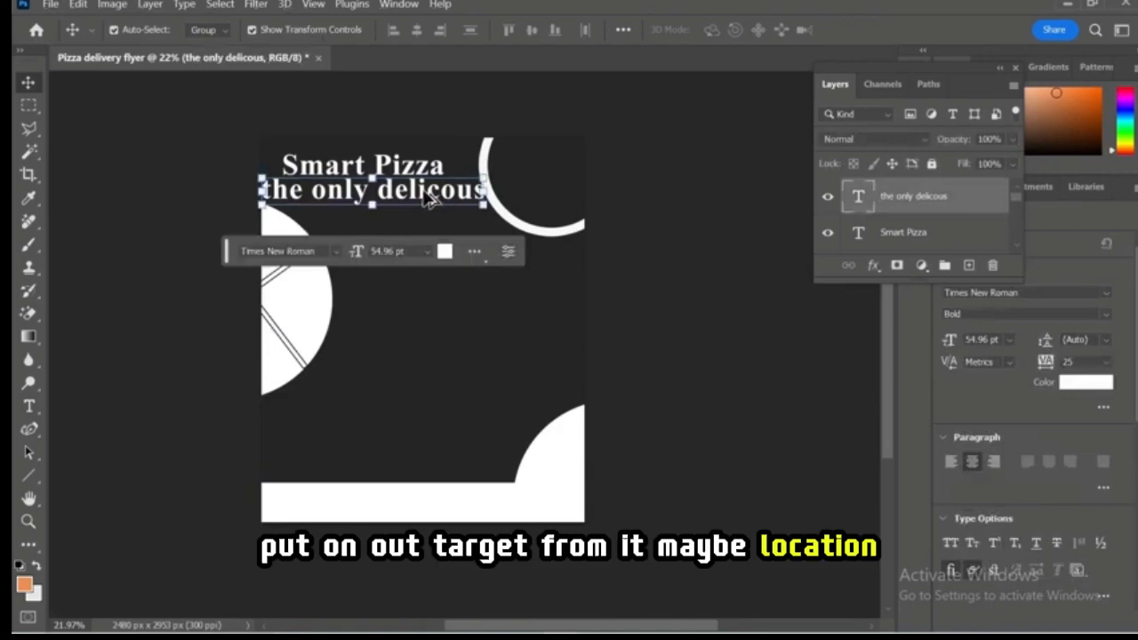
left_click_drag(426, 197, 464, 422)
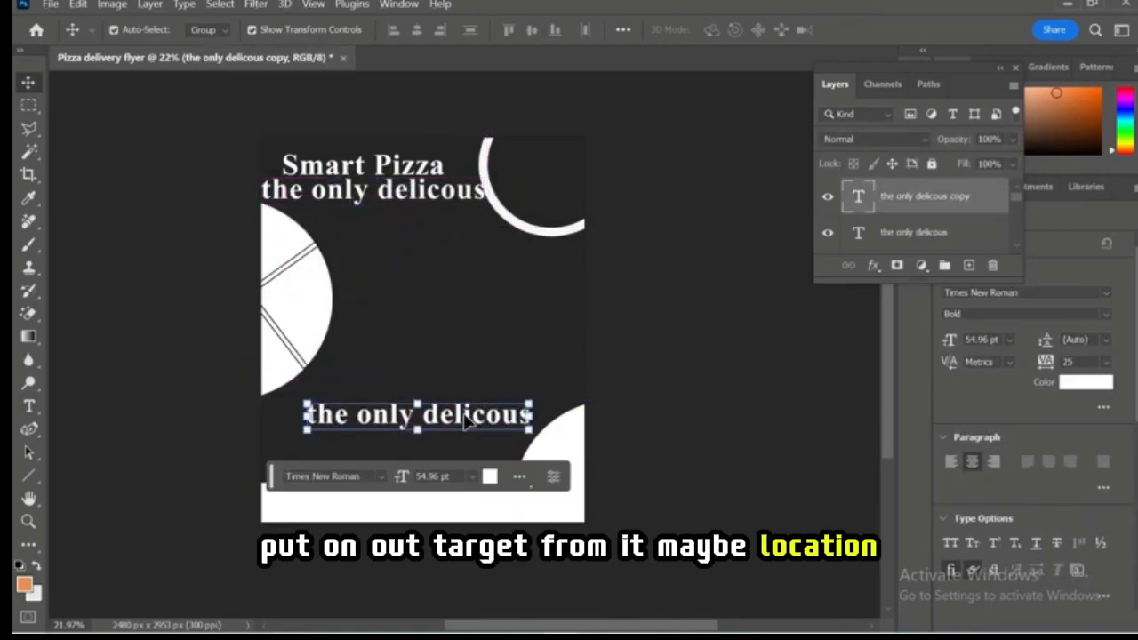
double_click(467, 420)
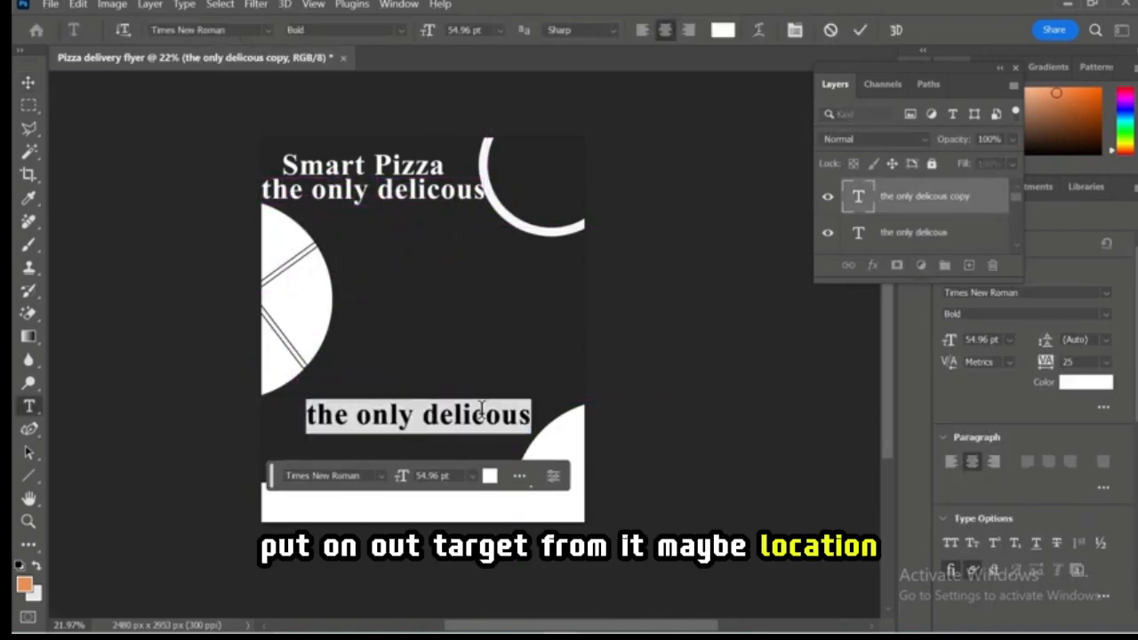
type("Locatio")
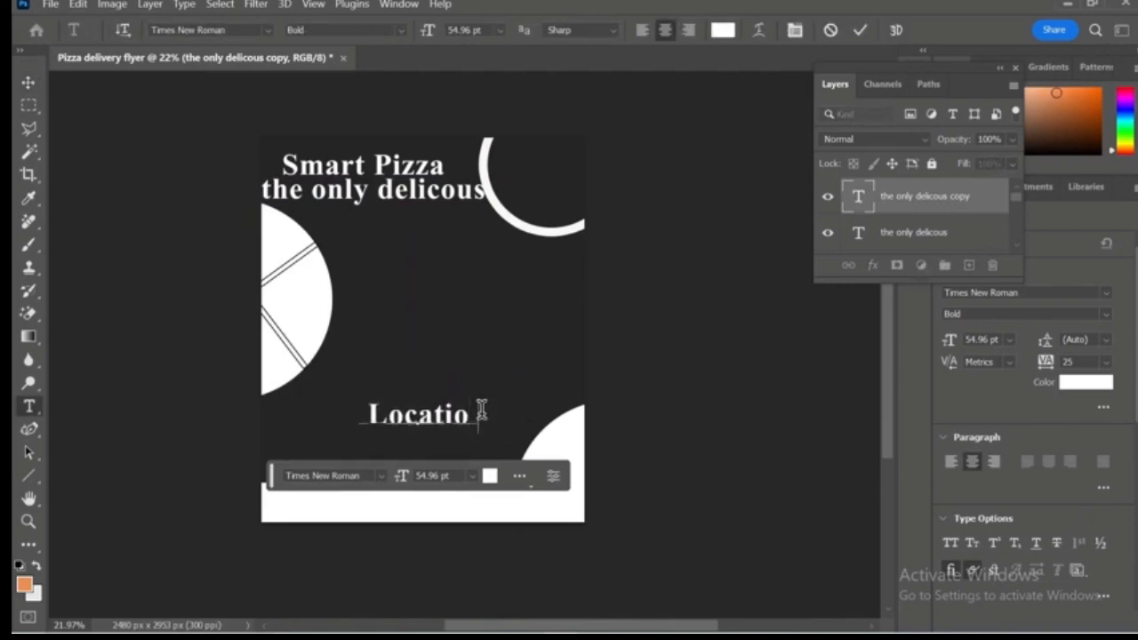
type("n")
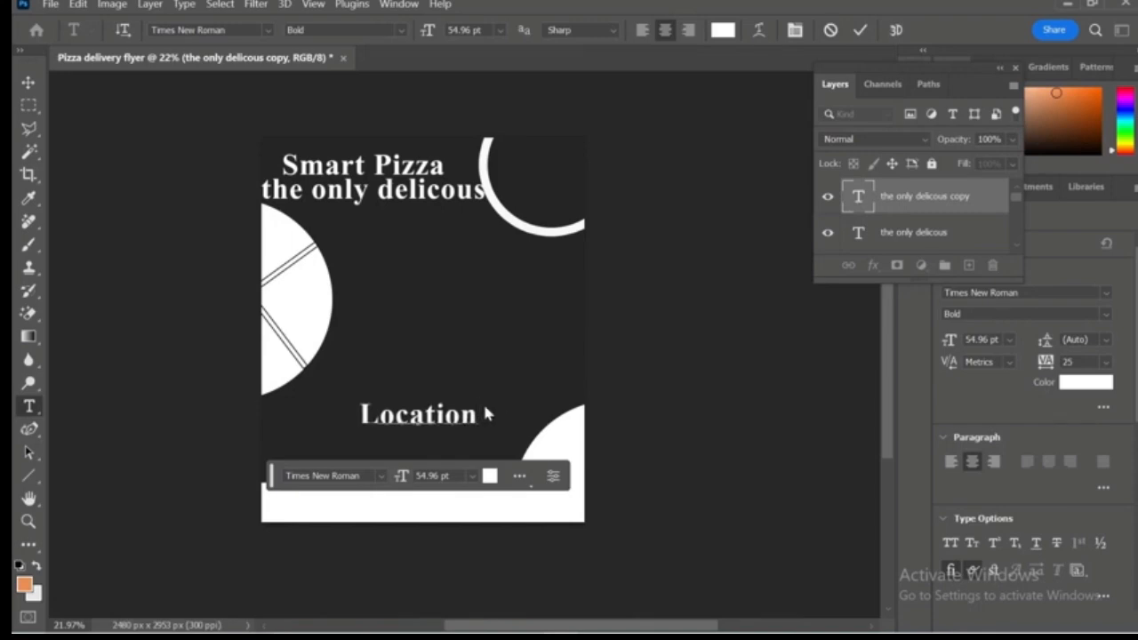
type(":")
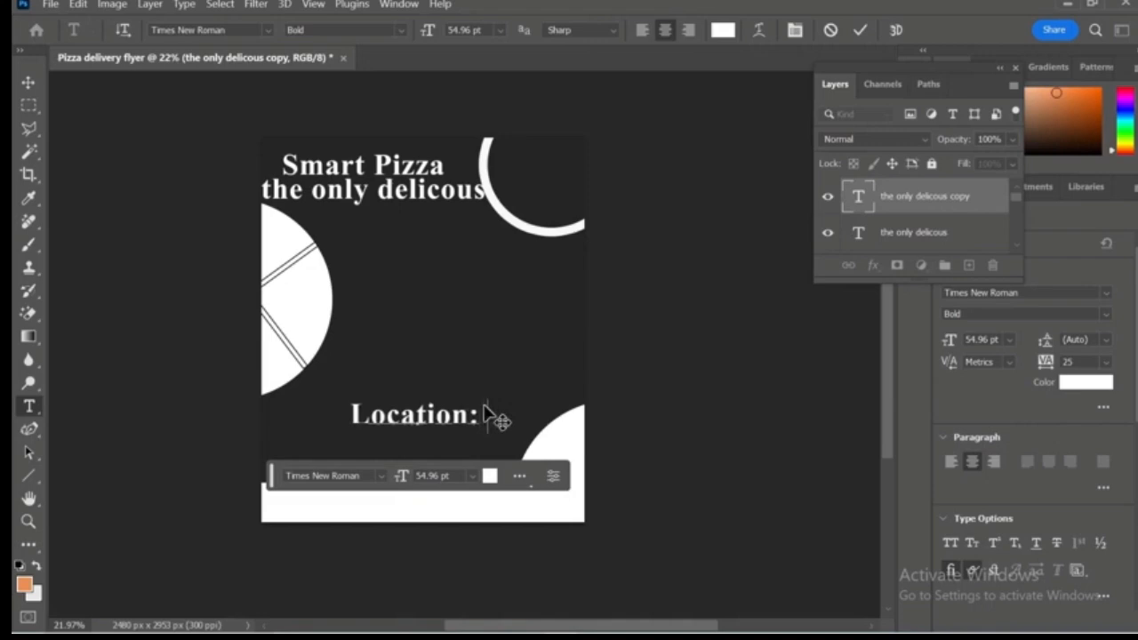
type(" You")
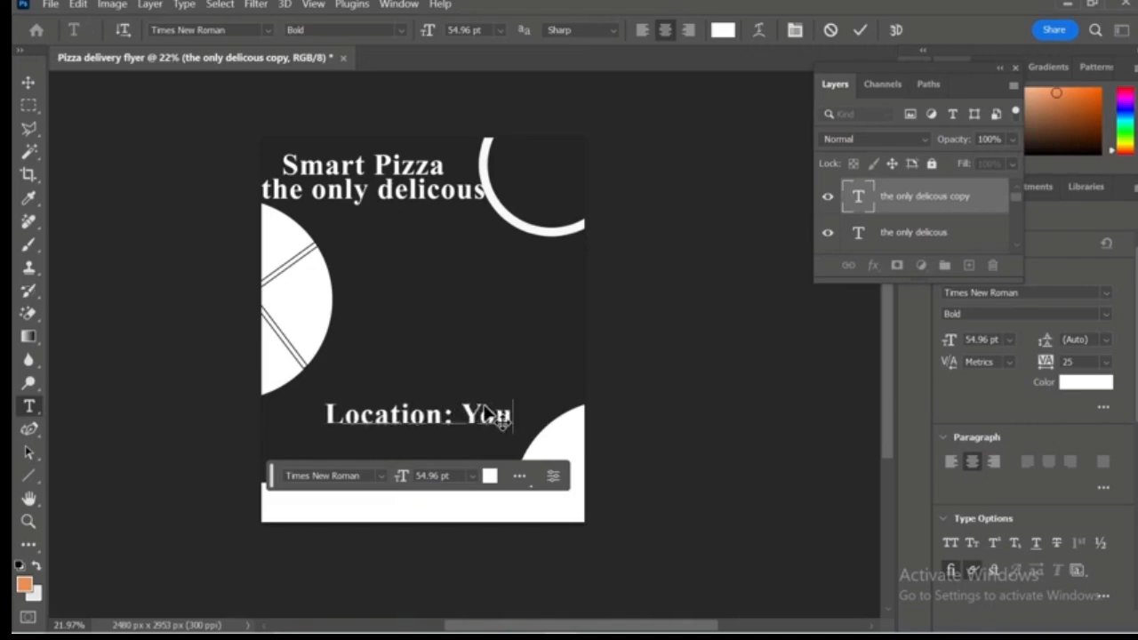
type("tube")
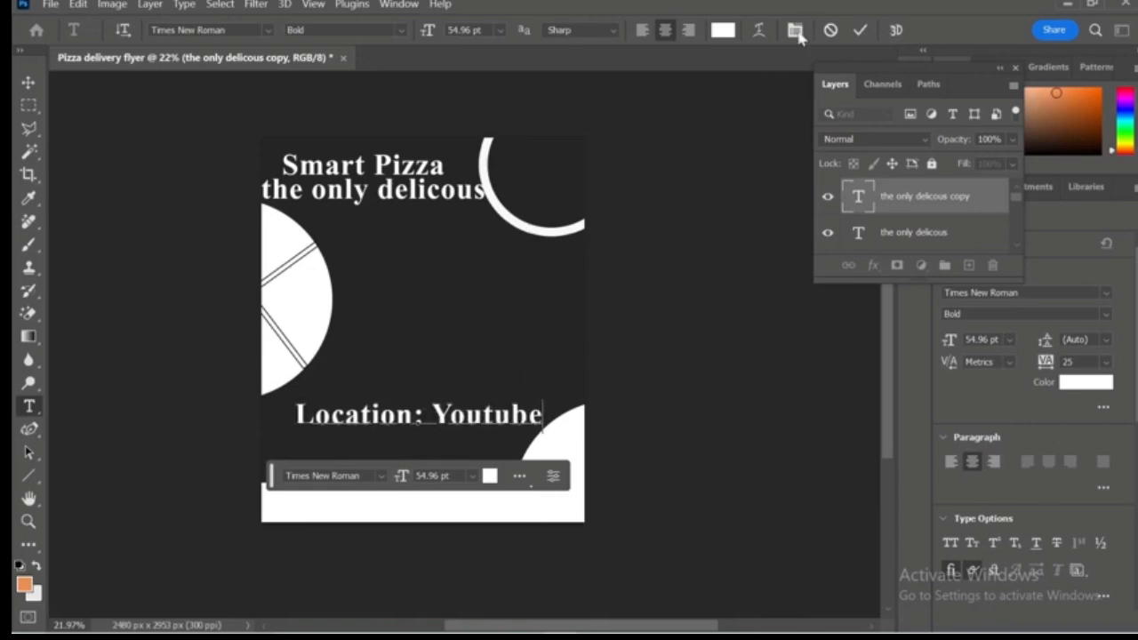
left_click(865, 31)
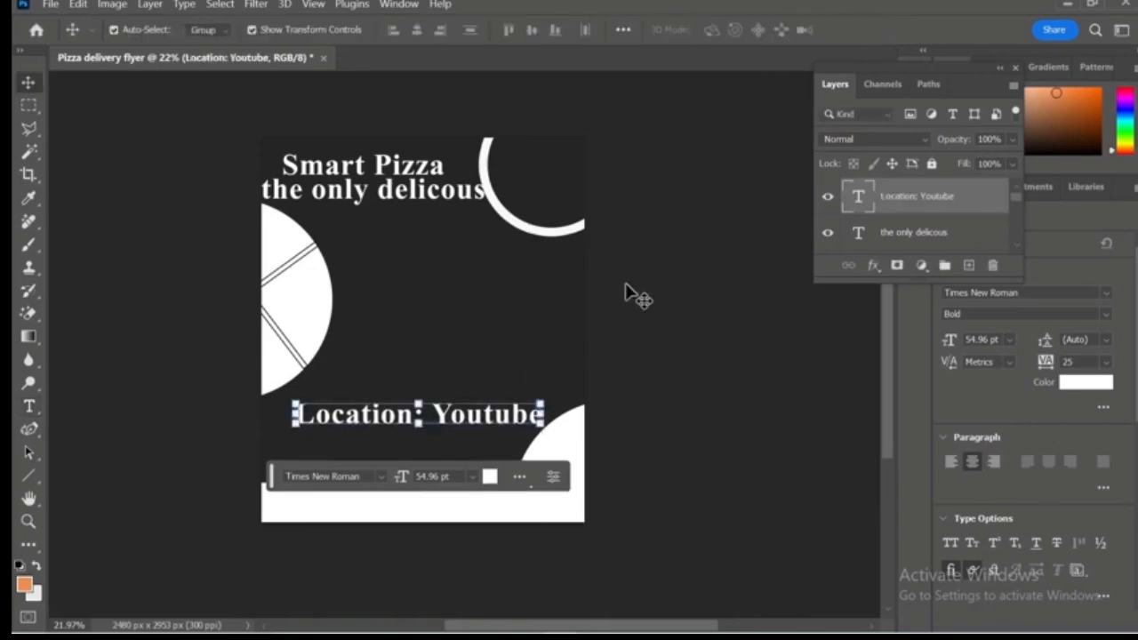
Scale the "Location: Youtube" text to about 51% and place it near the left end of the white strip.
left_click_drag(544, 398, 360, 500)
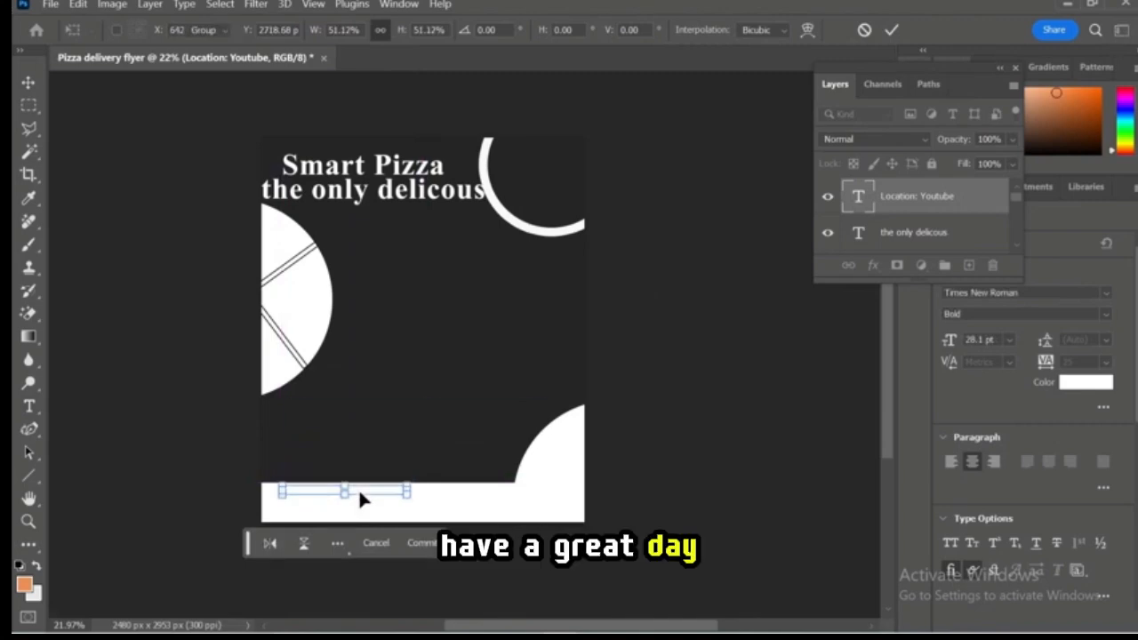
key("Return")
Change the color of the "Location: Youtube" text to black (000000).
double_click(365, 486)
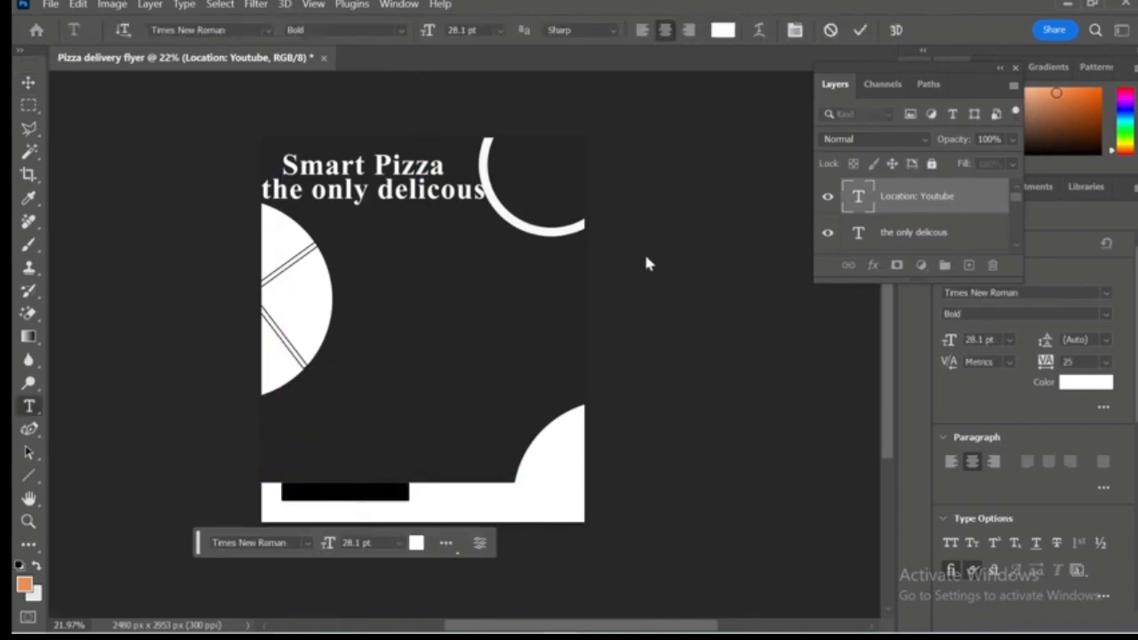
left_click(720, 32)
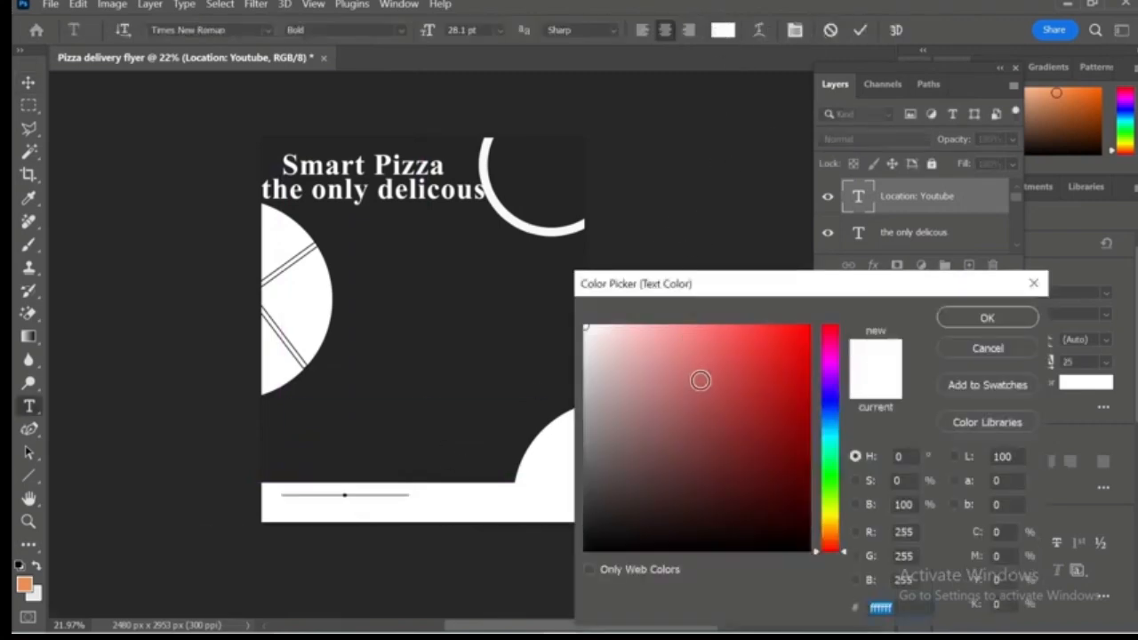
type("000000")
left_click(987, 318)
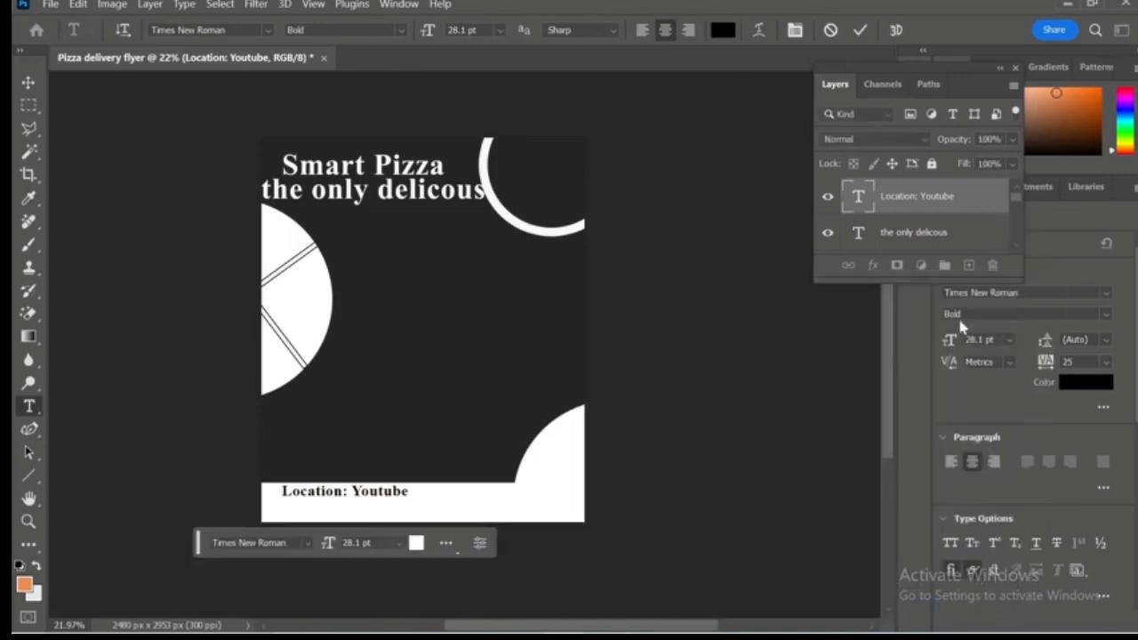
left_click(859, 31)
Shift the "Location: Youtube" text slightly down and left so it sits midway in the white strip's height.
key("v")
left_click(450, 398)
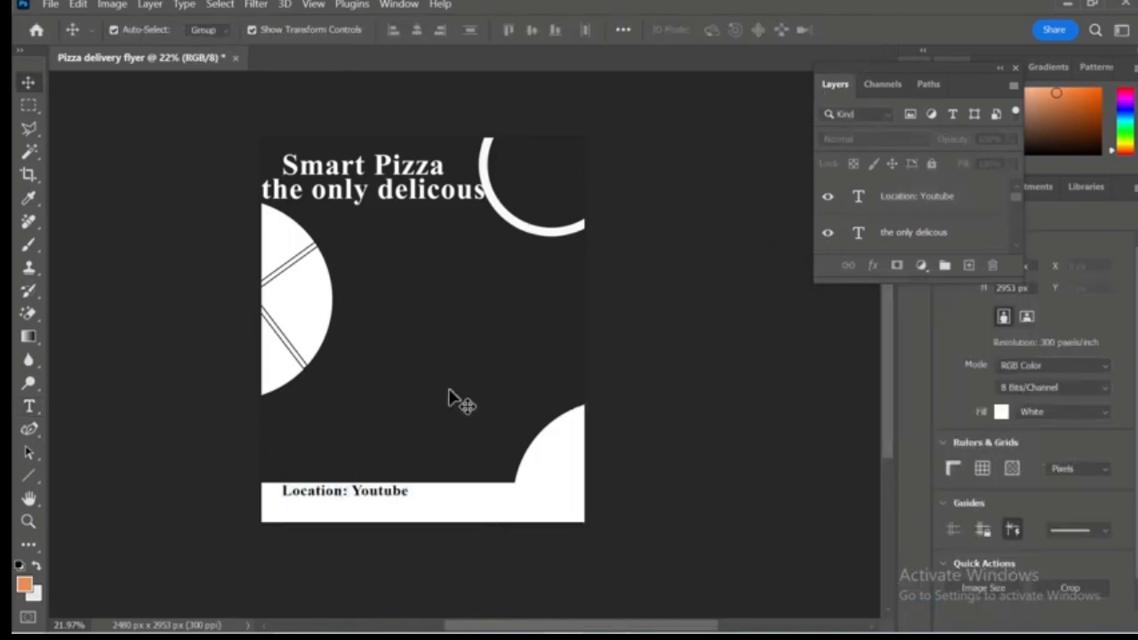
left_click_drag(361, 496, 354, 502)
left_click(726, 324)
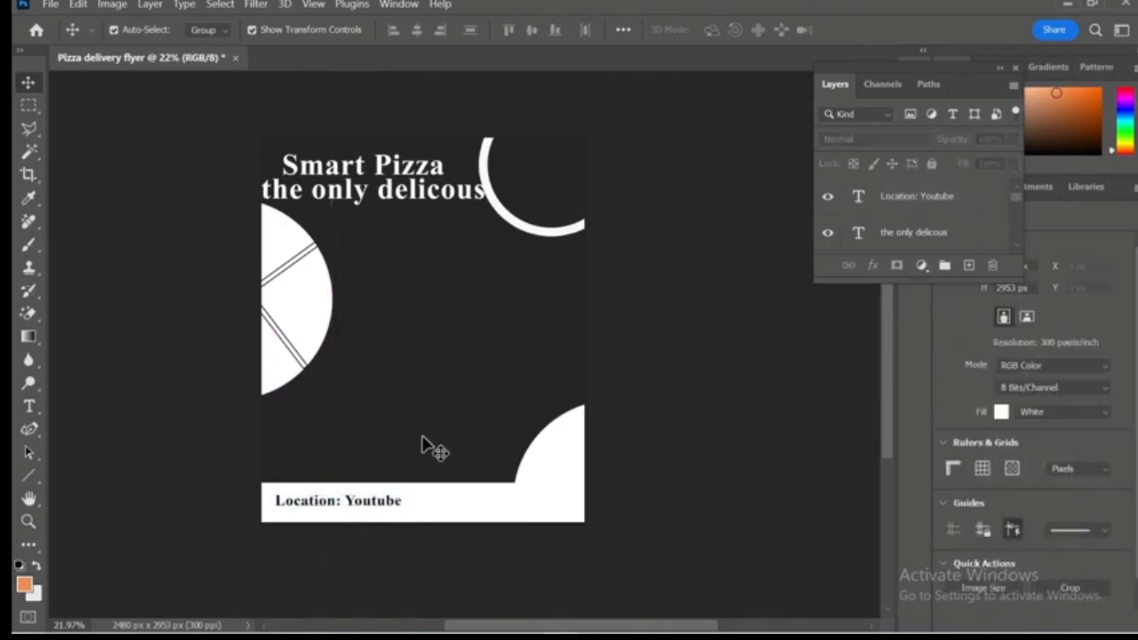
Duplicate the location text to its right on the white strip and replace the copy with "For bulk purchase contact" plus a phone number.
scroll(424, 447, "up", 2)
left_click_drag(353, 526, 572, 526)
double_click(572, 525)
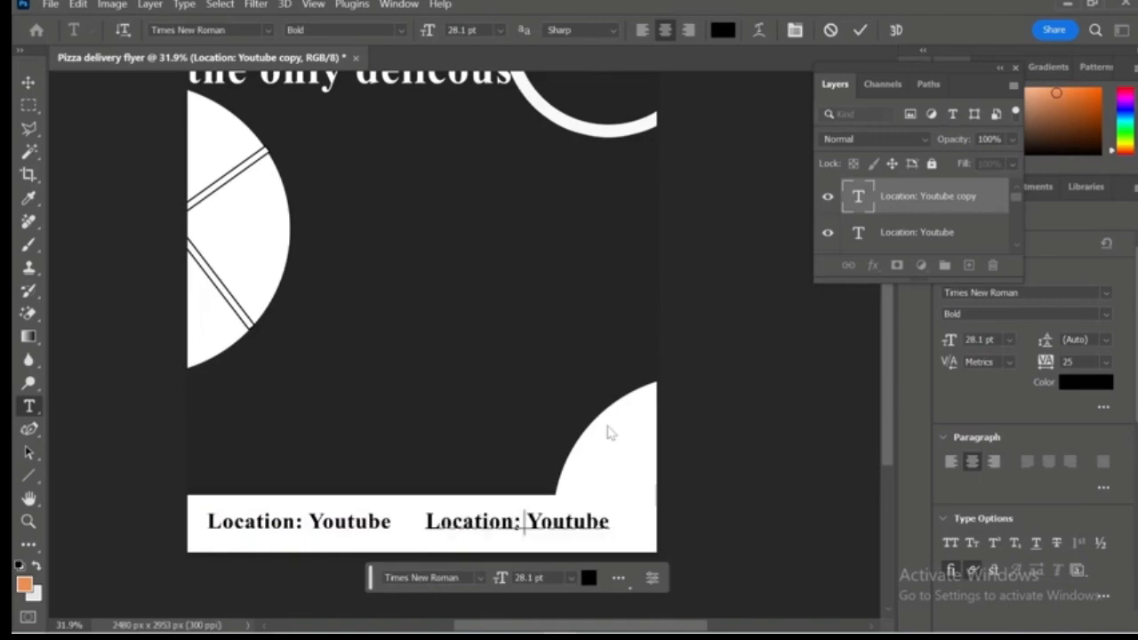
type("For")
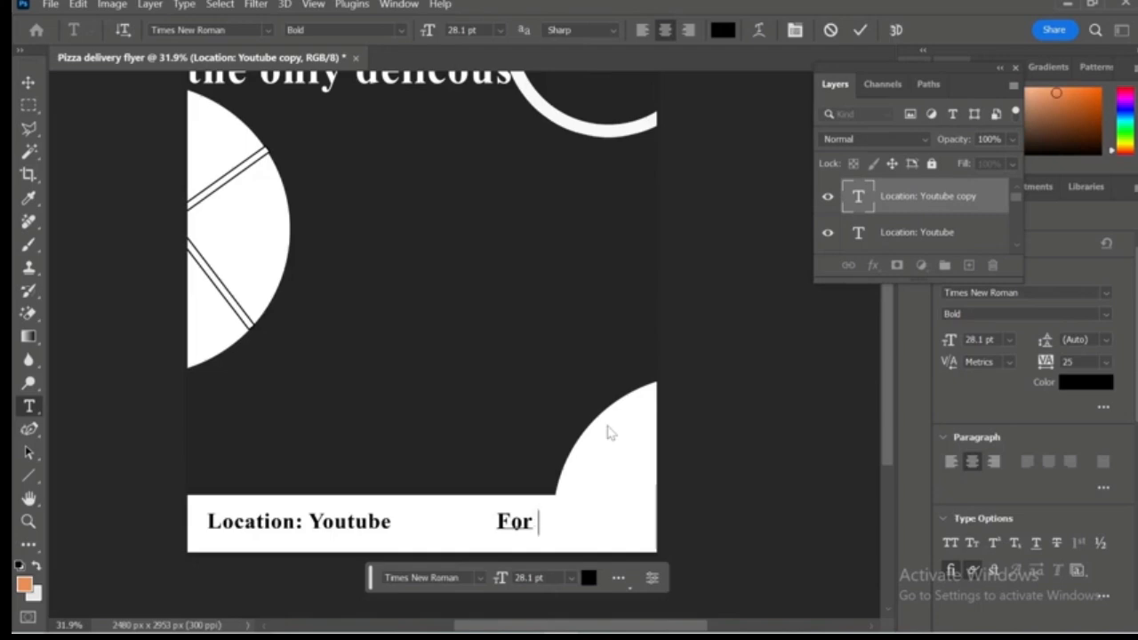
type(" h")
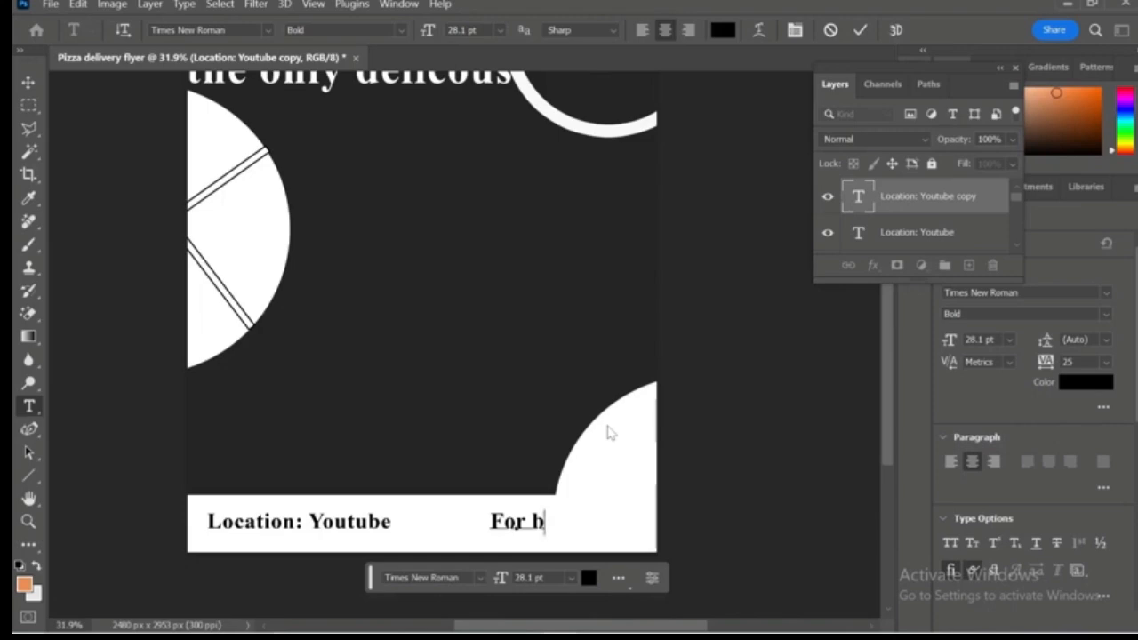
type("ulk ")
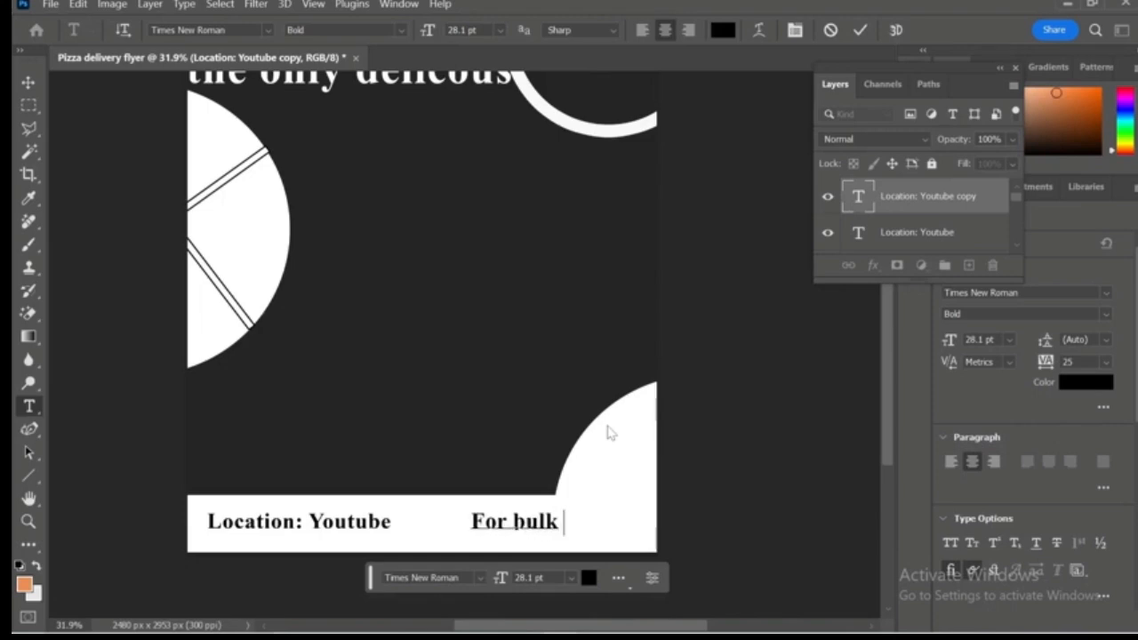
type("pur")
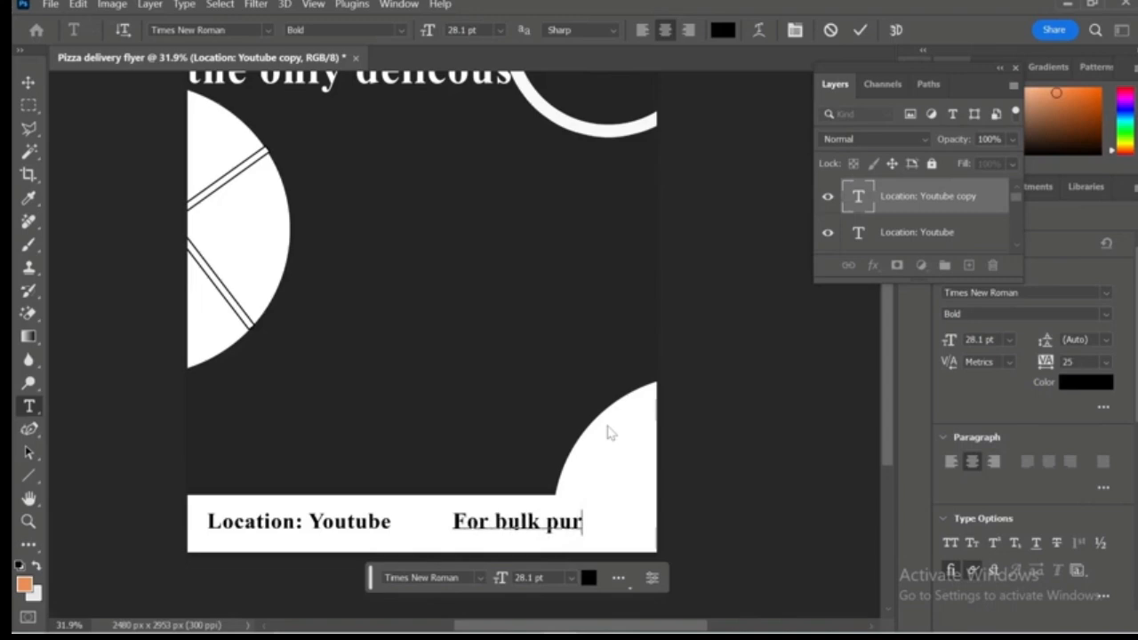
type("chase")
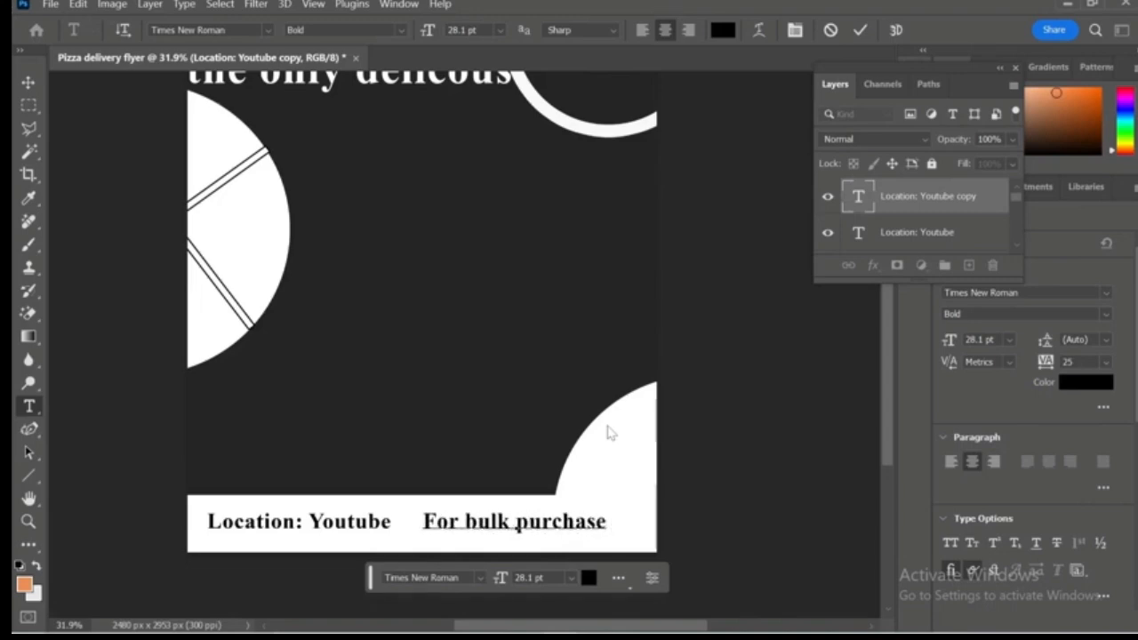
type(" co")
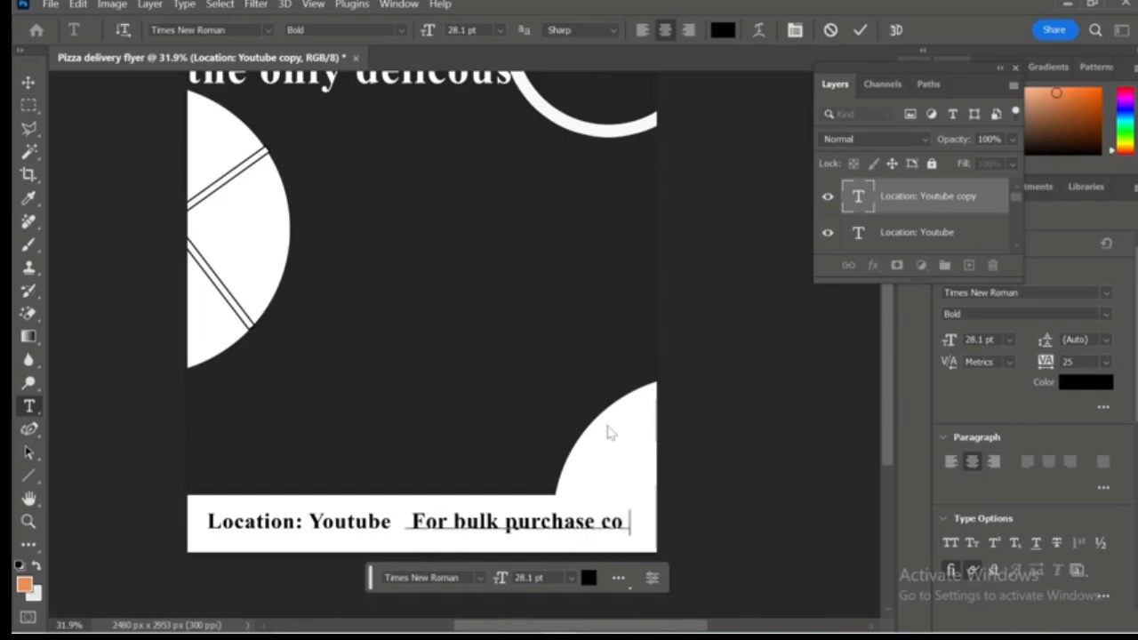
type("ntact ")
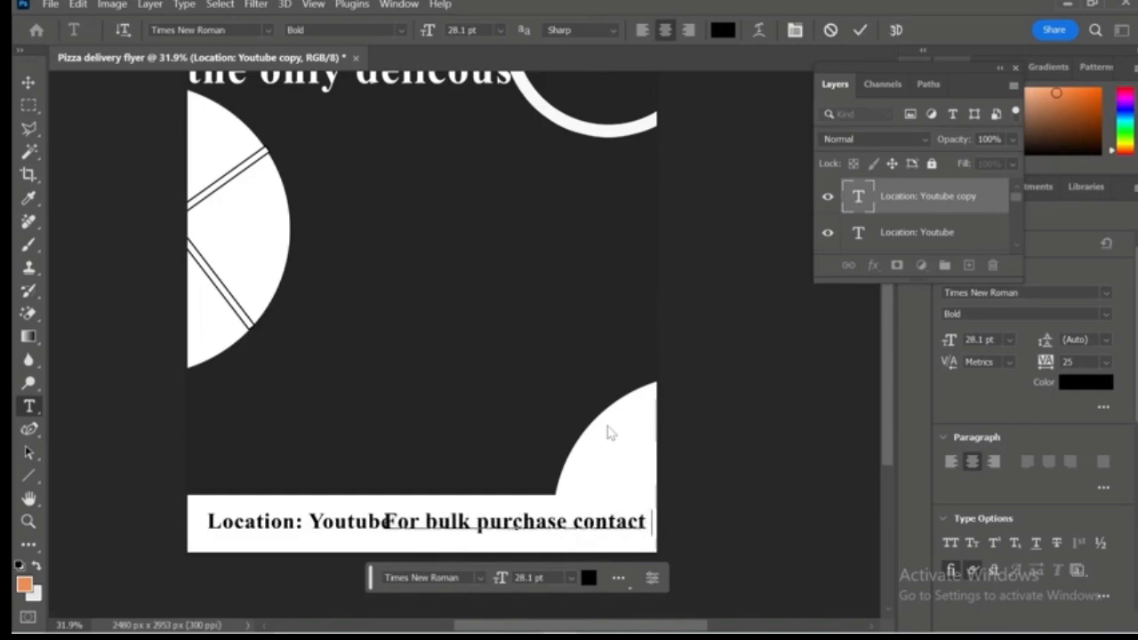
type("0")
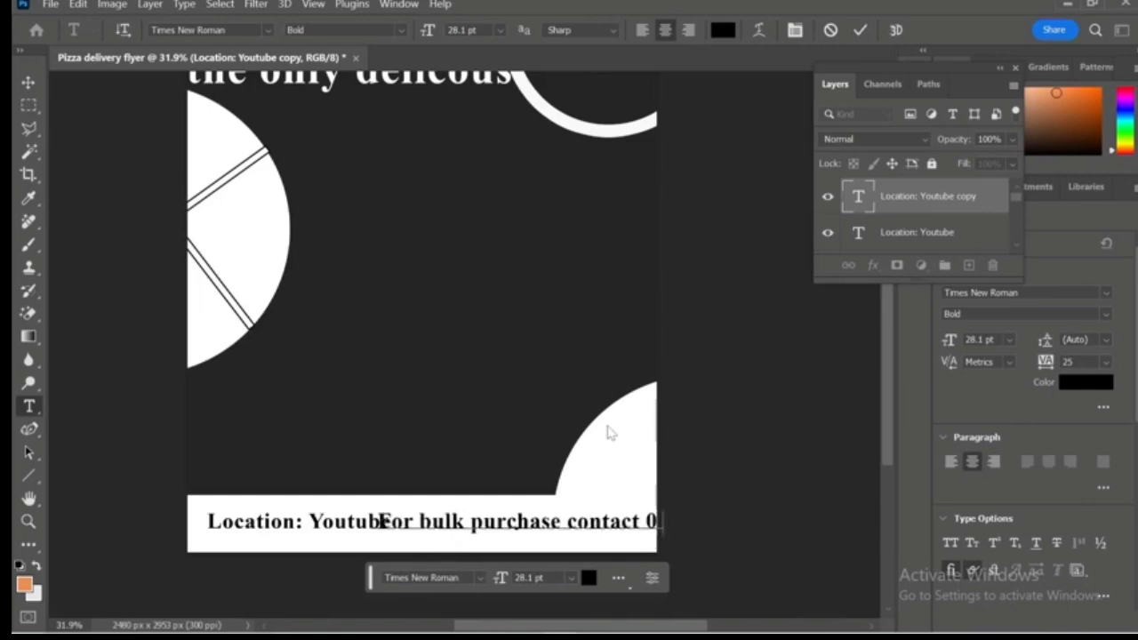
type("874747")
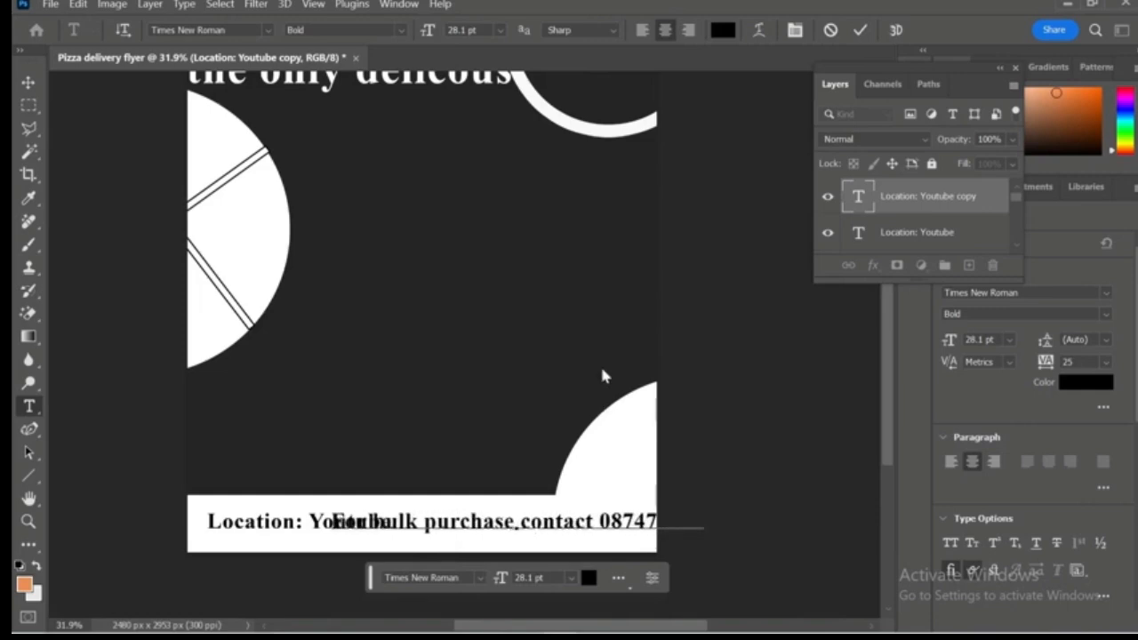
left_click(860, 32)
key("v")
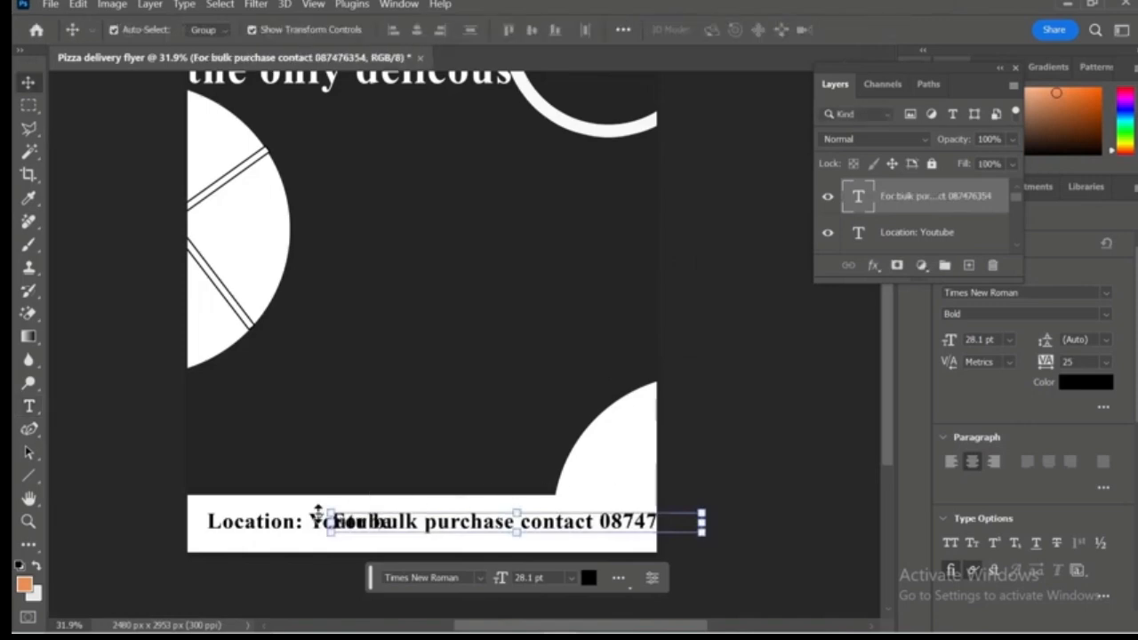
Scale the bulk purchase contact text to about 54% and fit it at the right end of the white strip.
left_click_drag(326, 531, 500, 500)
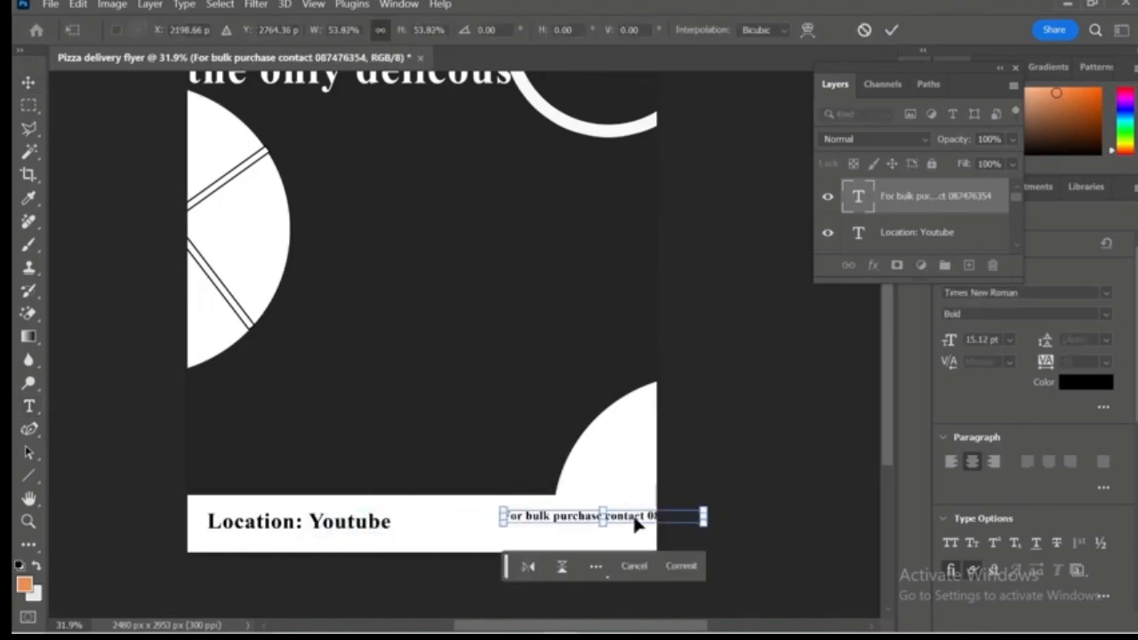
left_click_drag(632, 529, 574, 513)
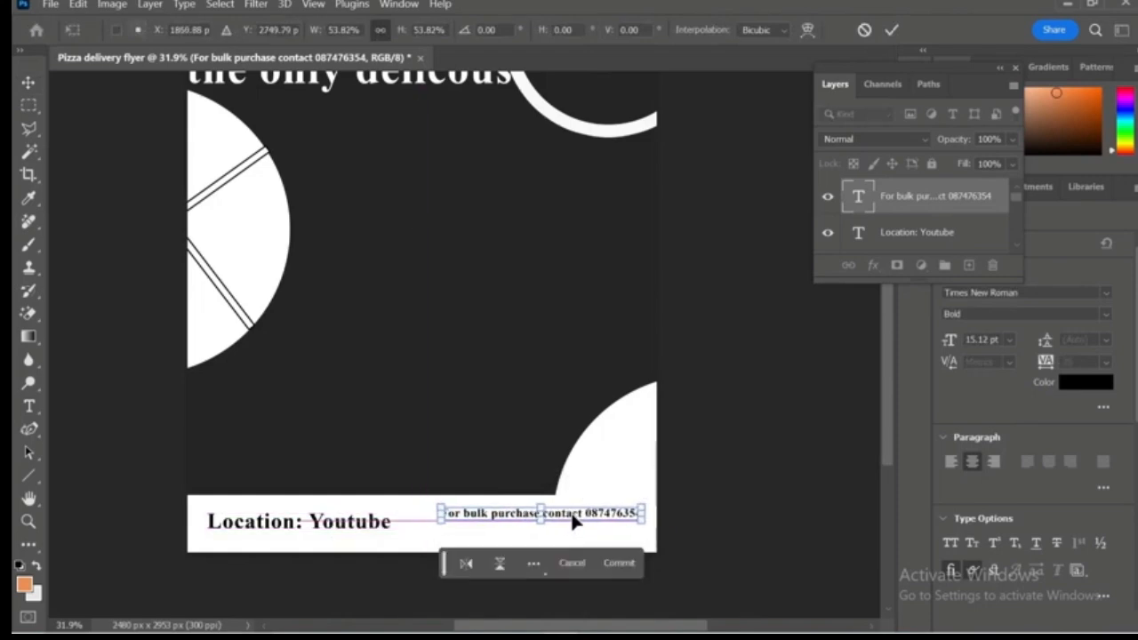
left_click(891, 33)
left_click(731, 337)
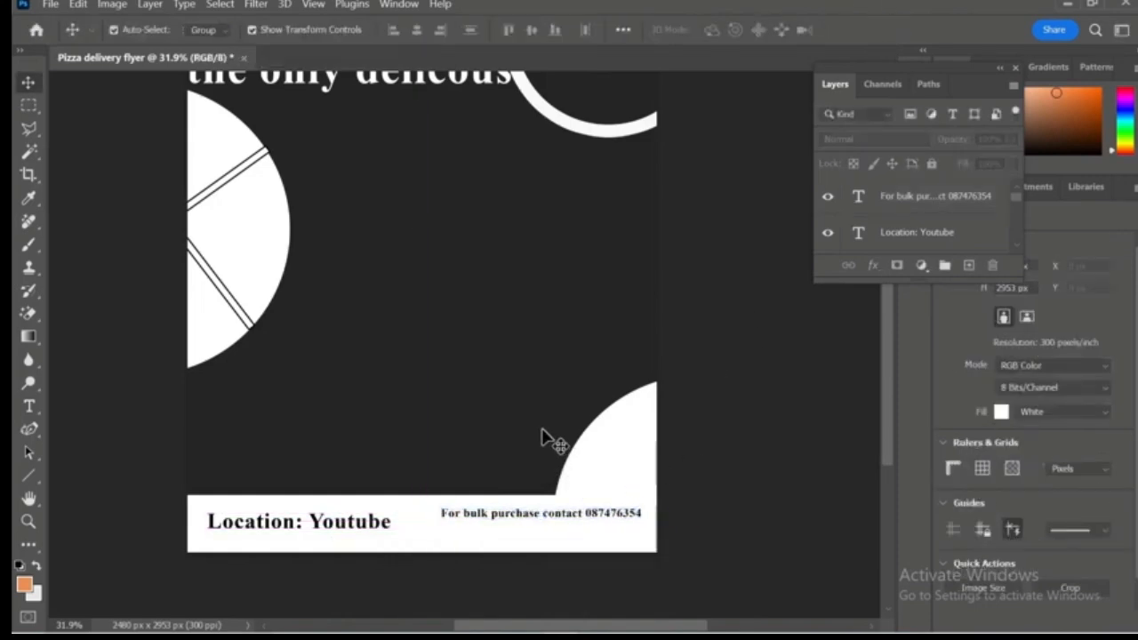
Change the font style of the "the only delicous" tagline to Regular.
scroll(546, 439, "up", 5)
scroll(440, 356, "down", 2)
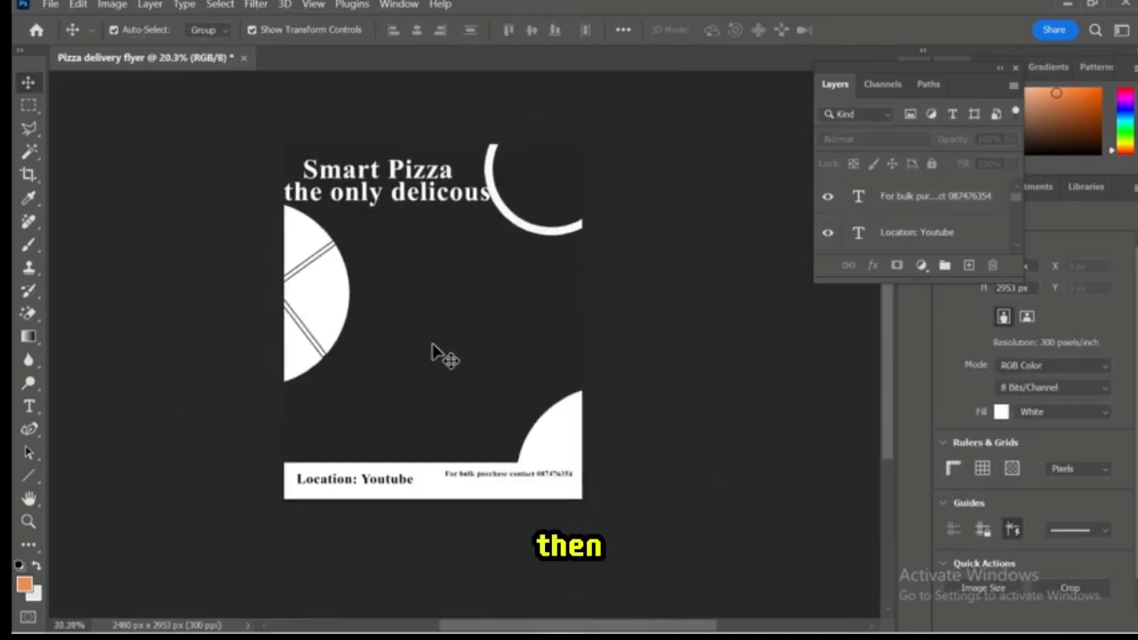
scroll(407, 203, "down", 1)
left_click(411, 200)
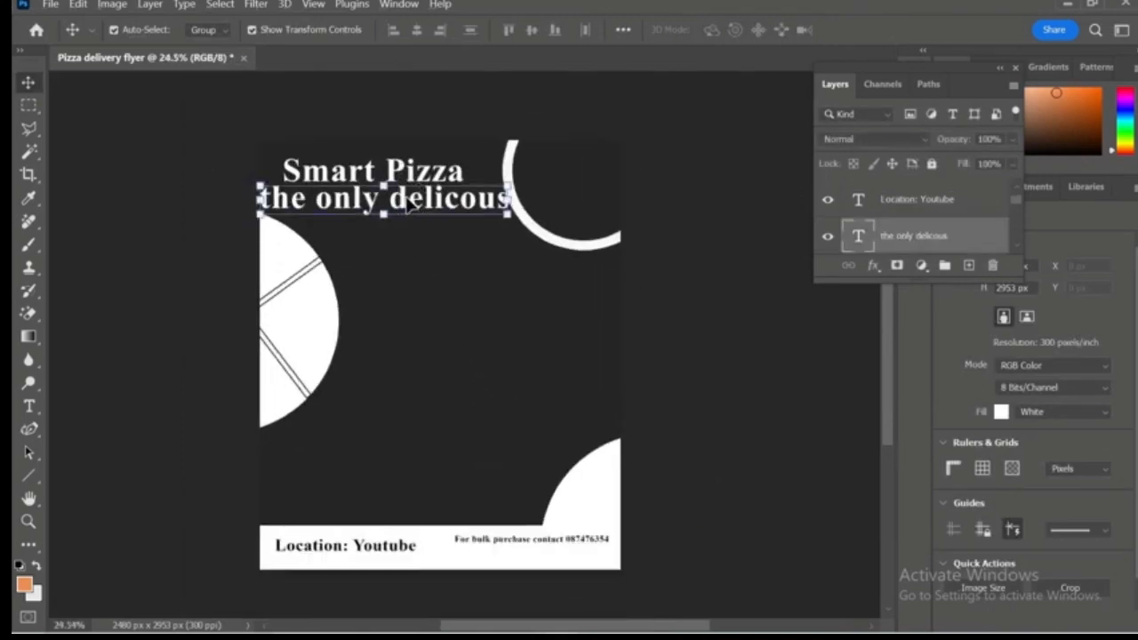
double_click(412, 200)
left_click(402, 30)
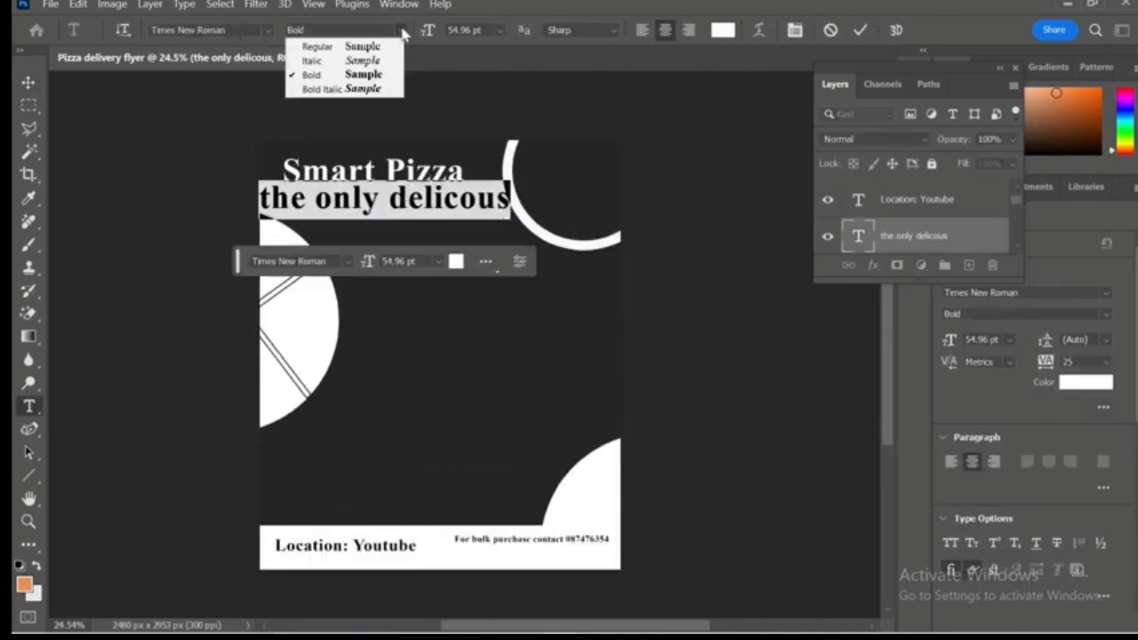
left_click(306, 44)
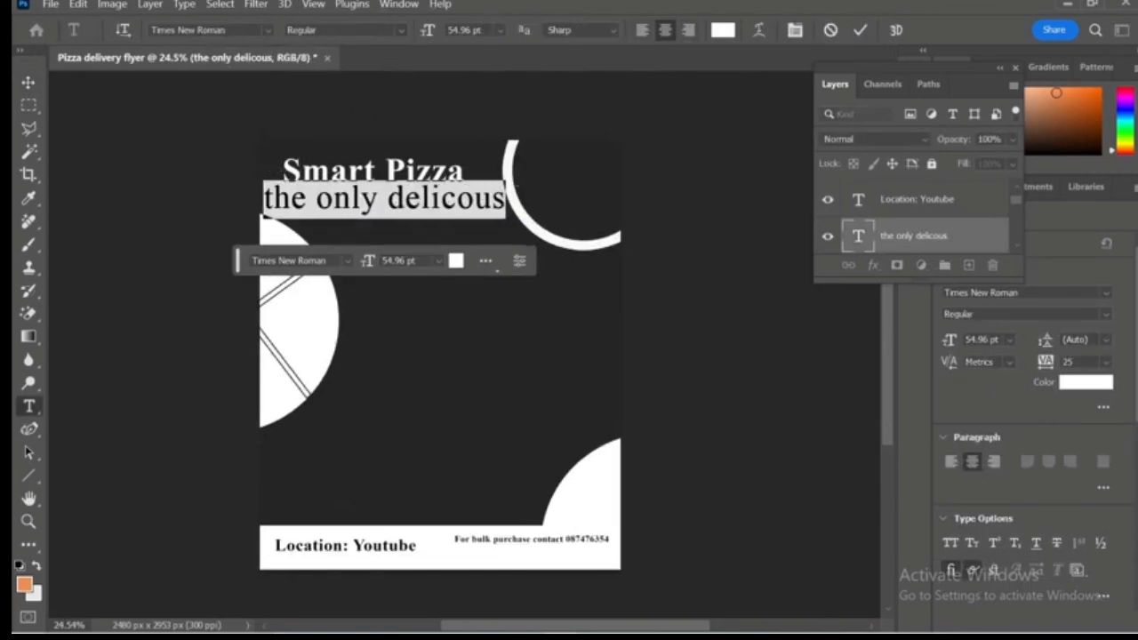
Set the font size of the "the only delicous" tagline to 30 pt.
left_click(500, 30)
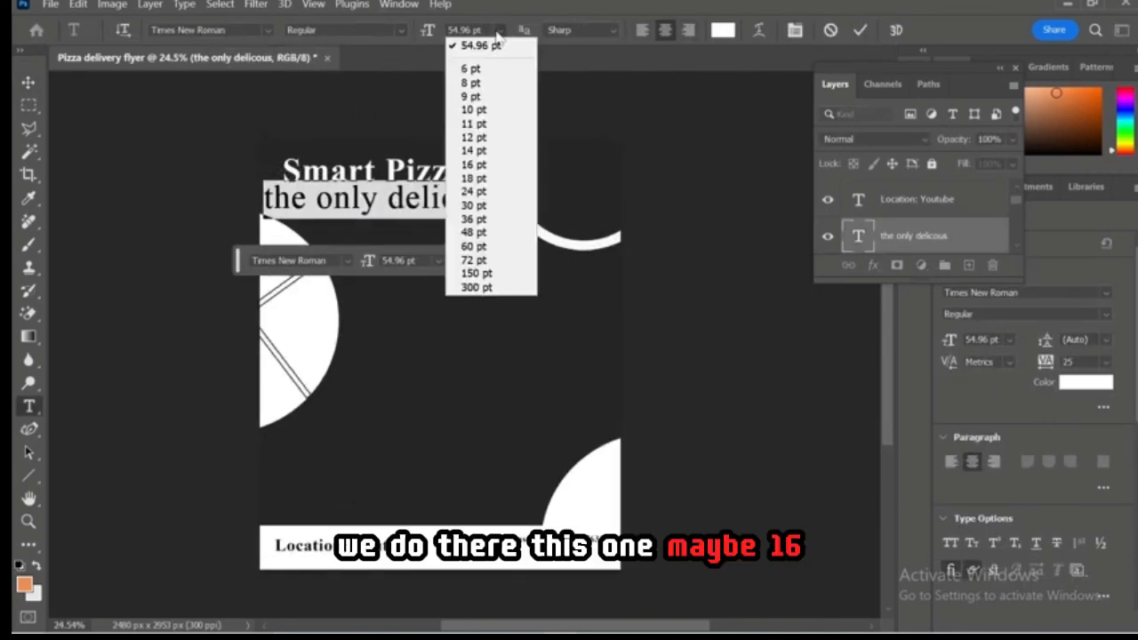
left_click(473, 164)
left_click(500, 31)
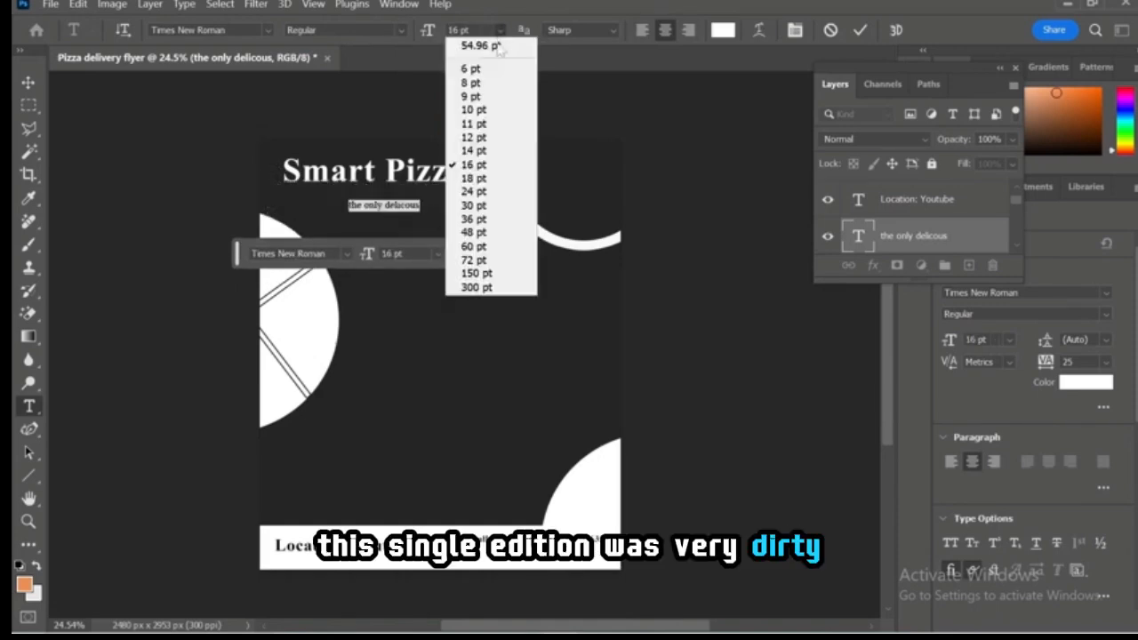
left_click(474, 207)
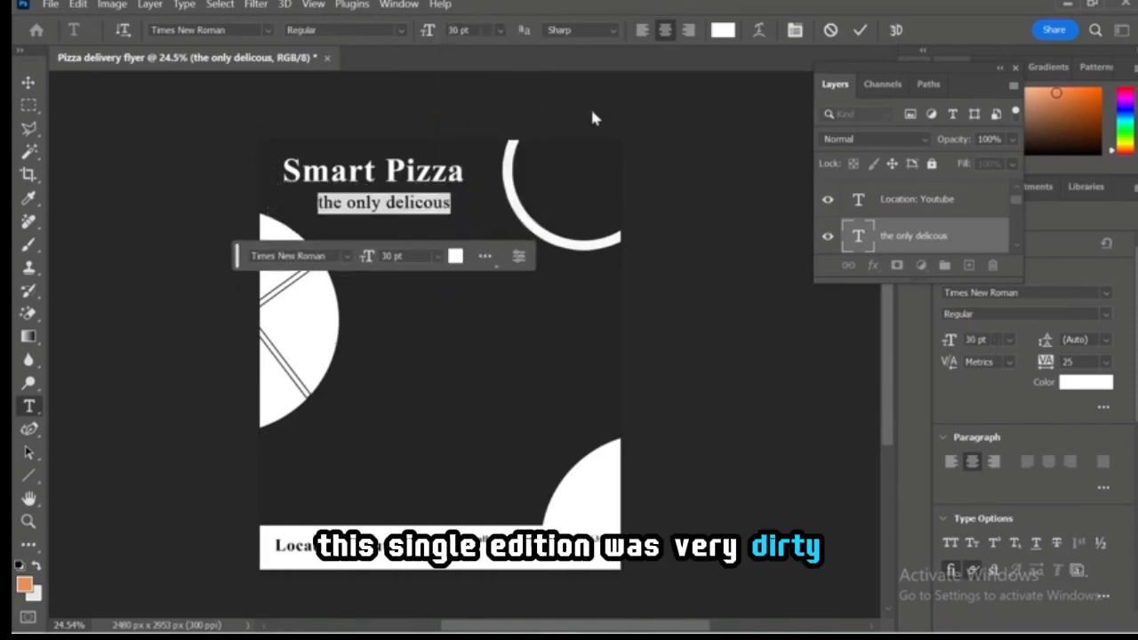
left_click(860, 30)
key("v")
left_click(759, 132)
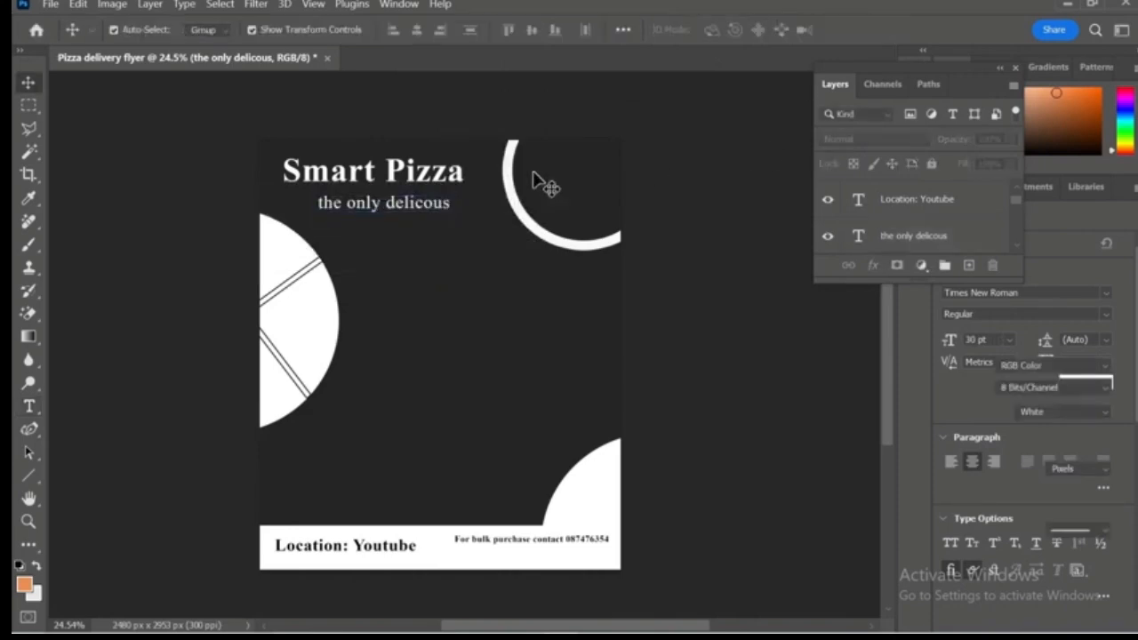
Move the "the only delicous" tagline further down, leaving room for another line beneath the "Smart Pizza" title.
left_click(413, 169)
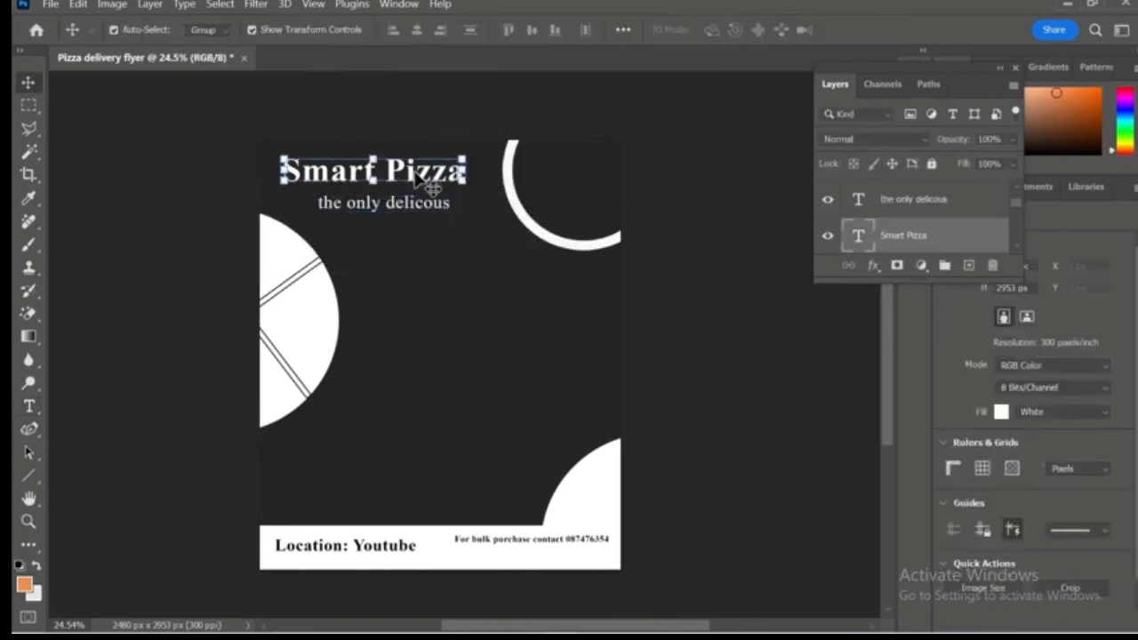
left_click(737, 223)
left_click_drag(432, 221, 458, 279)
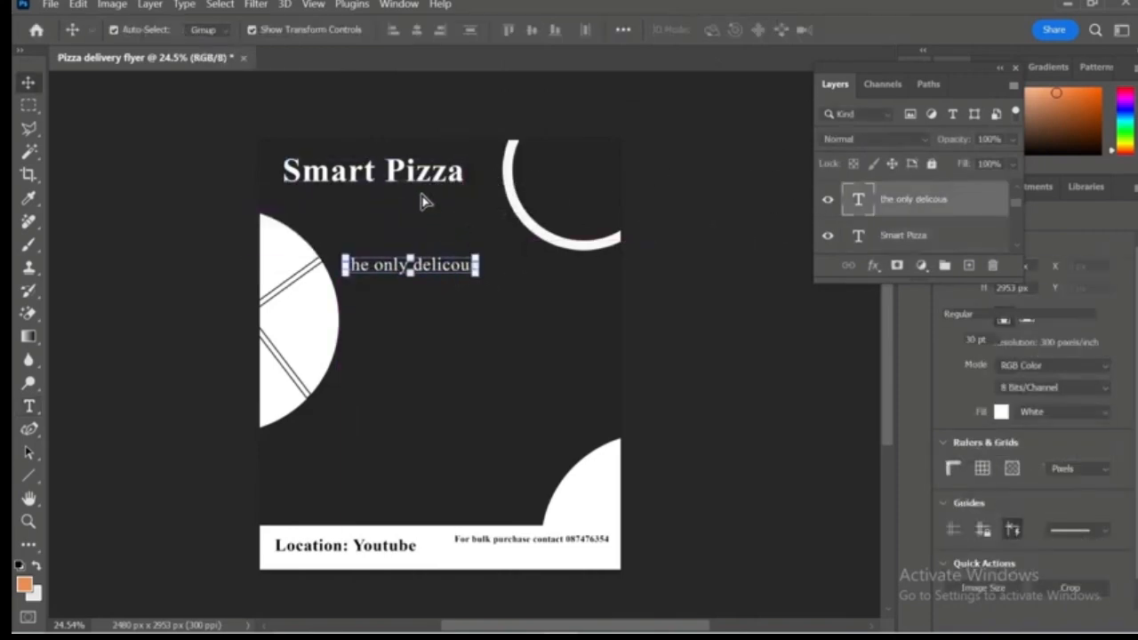
Duplicate the "Smart Pizza" title, place the copy between the title and tagline, and shorten the copy to "Pizza".
left_click(419, 176)
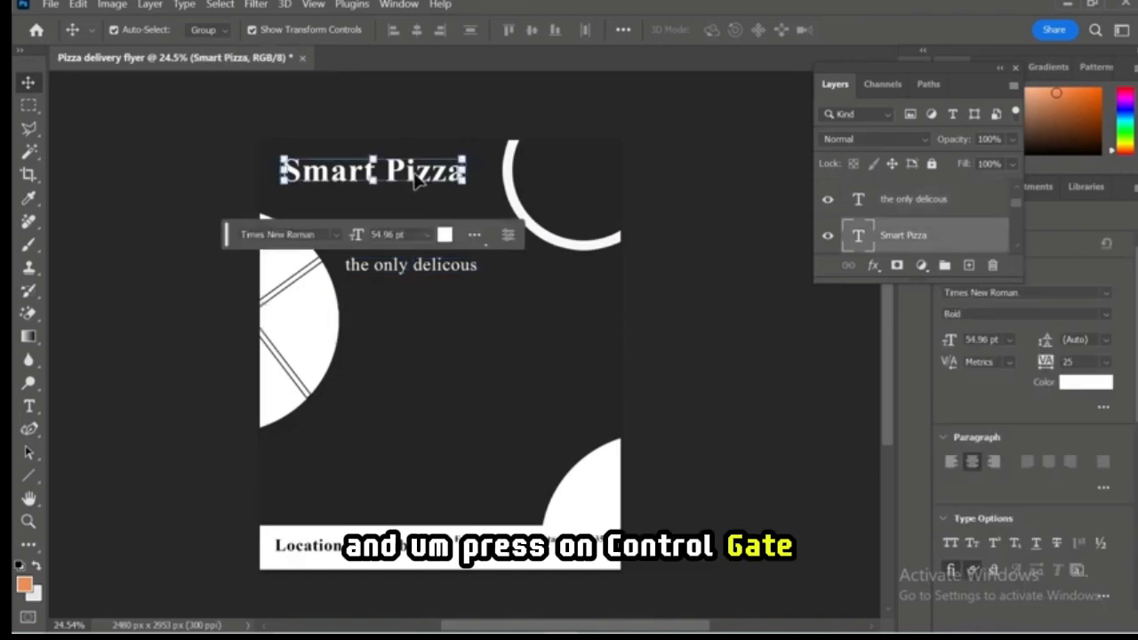
key("ctrl")
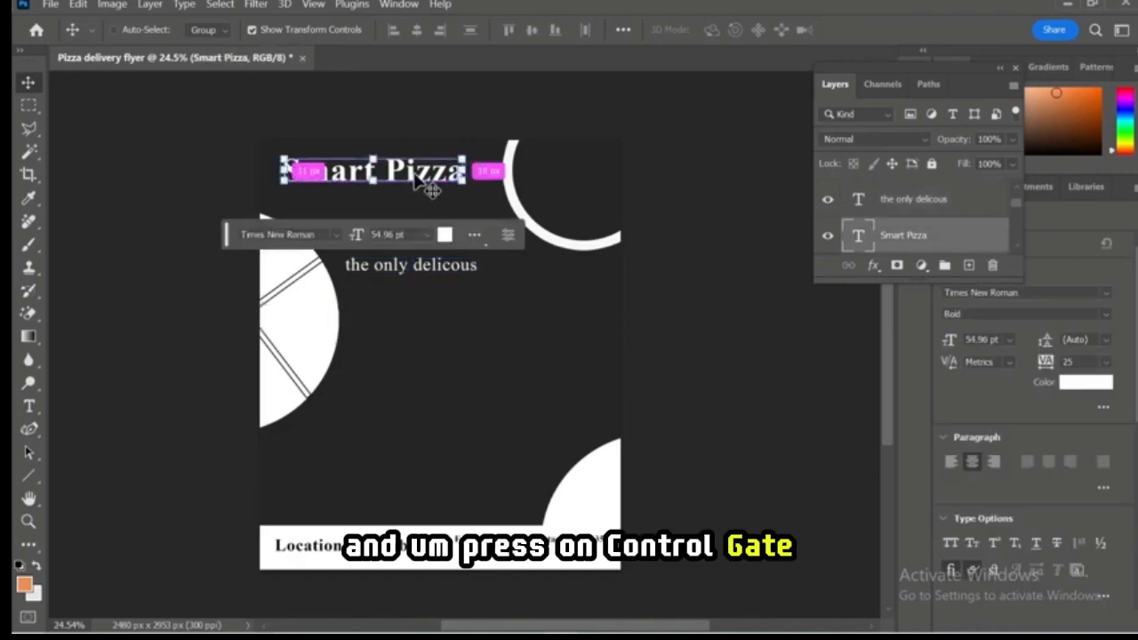
key("ctrl+j")
left_click_drag(430, 176, 311, 245)
double_click(451, 229)
left_click(359, 226)
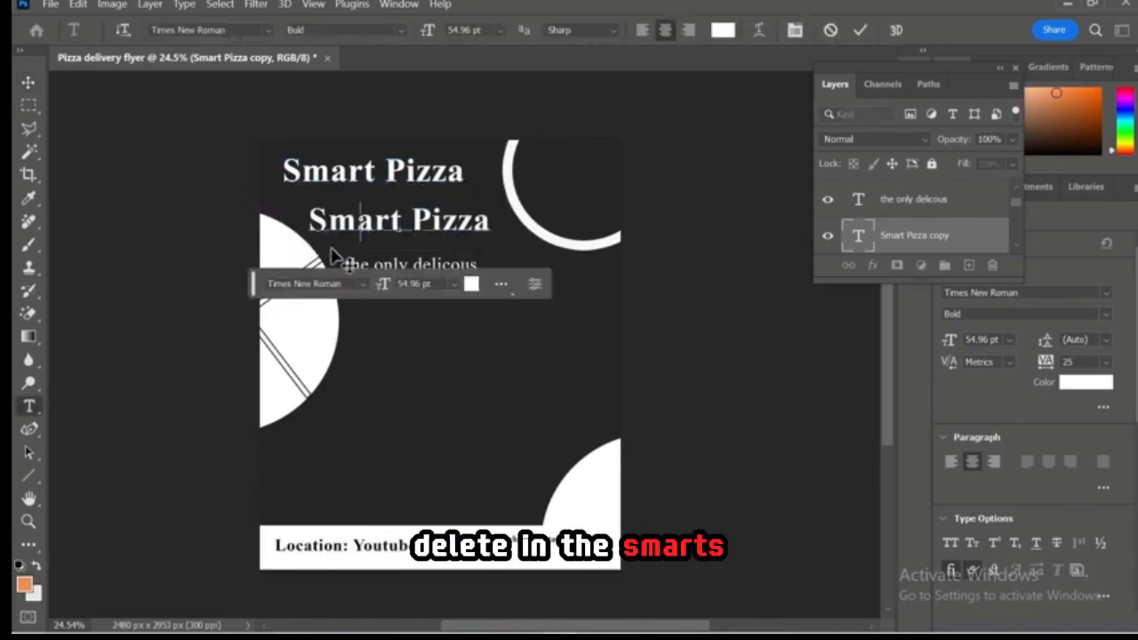
key("BackSpace")
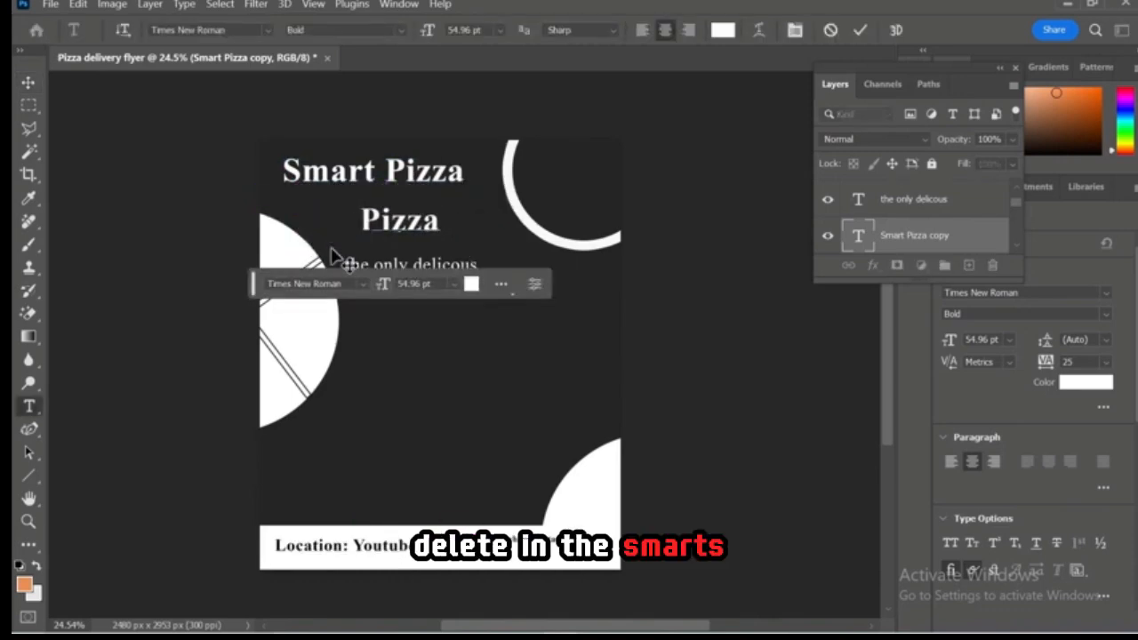
left_click(859, 33)
Remove the word "Pizza" from the original title so it reads only "Smart".
double_click(383, 175)
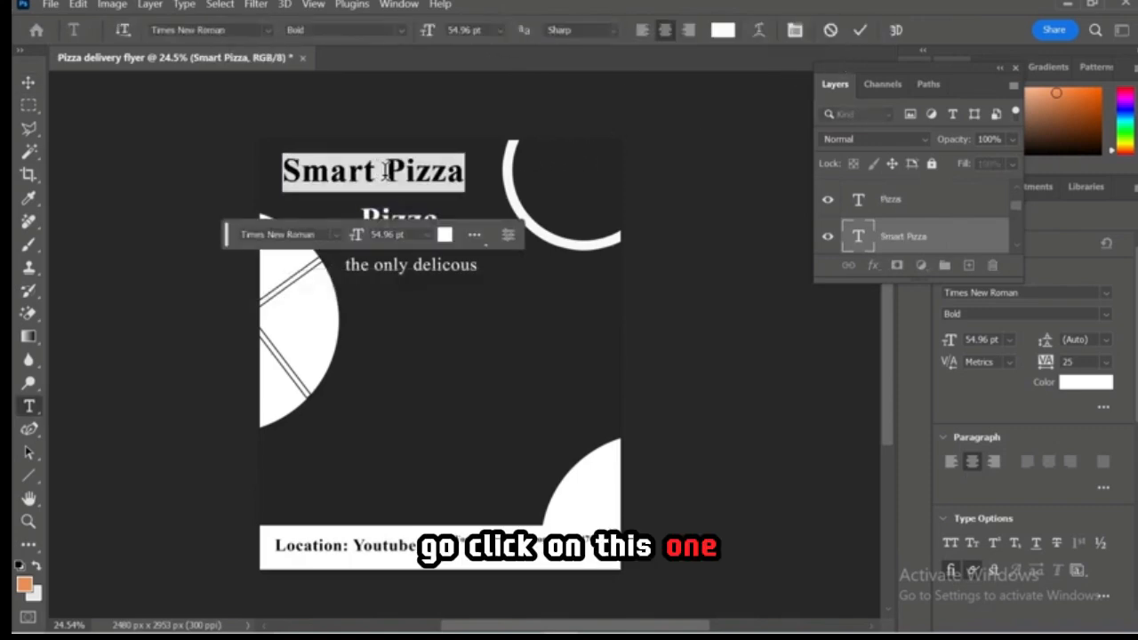
left_click_drag(383, 174, 553, 170)
key("BackSpace")
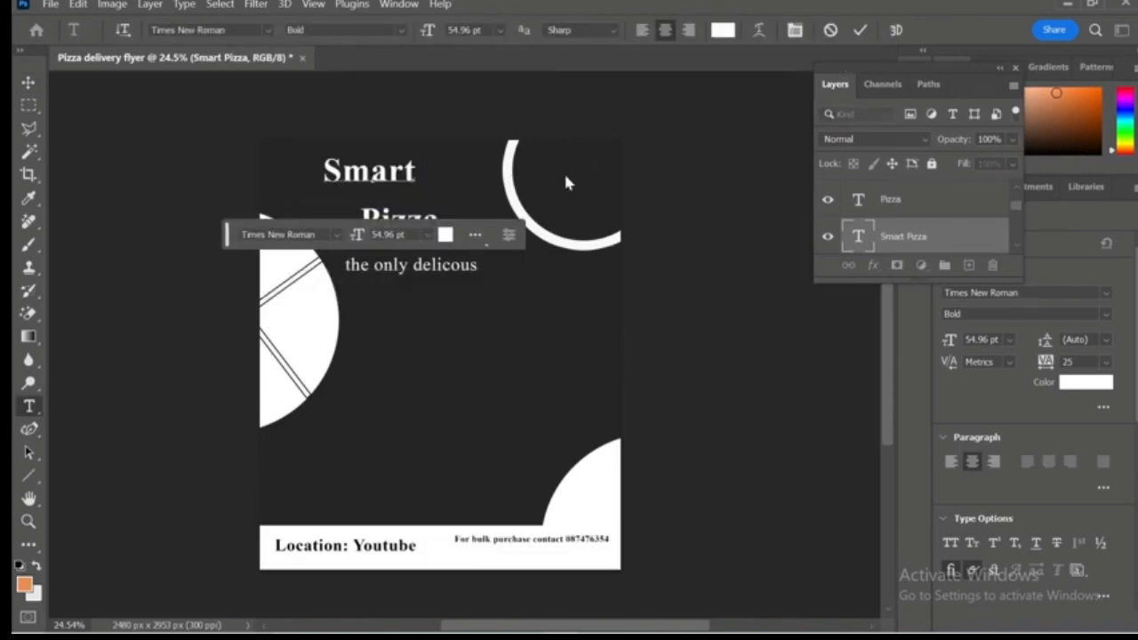
left_click(860, 32)
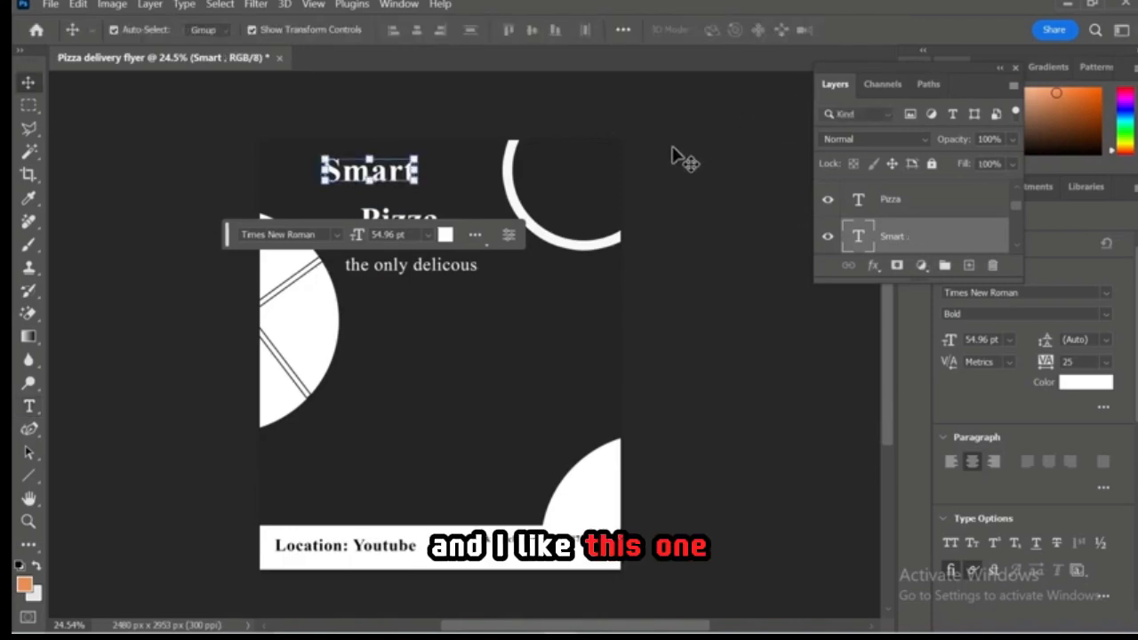
Scale up the separate "Pizza" text to more than twice its size and fit it between "Smart" and the tagline.
left_click(417, 235)
key("ctrl+t")
left_click_drag(440, 234, 627, 331)
left_click_drag(541, 283, 440, 236)
left_click_drag(253, 147, 304, 172)
left_click_drag(462, 251, 432, 236)
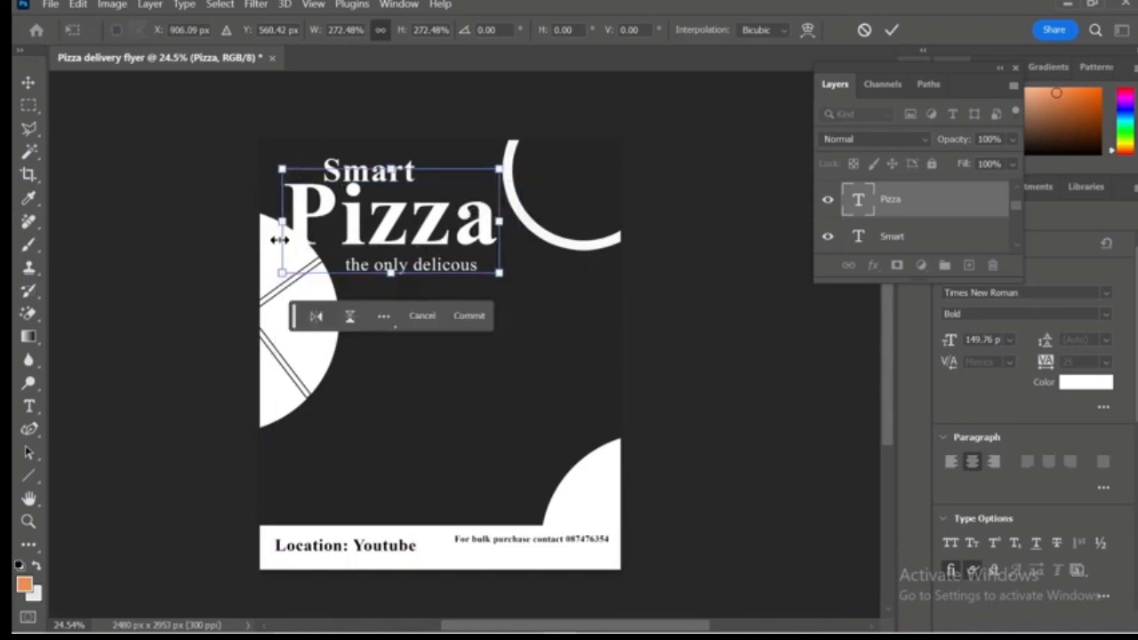
left_click_drag(283, 269, 308, 255)
left_click(891, 29)
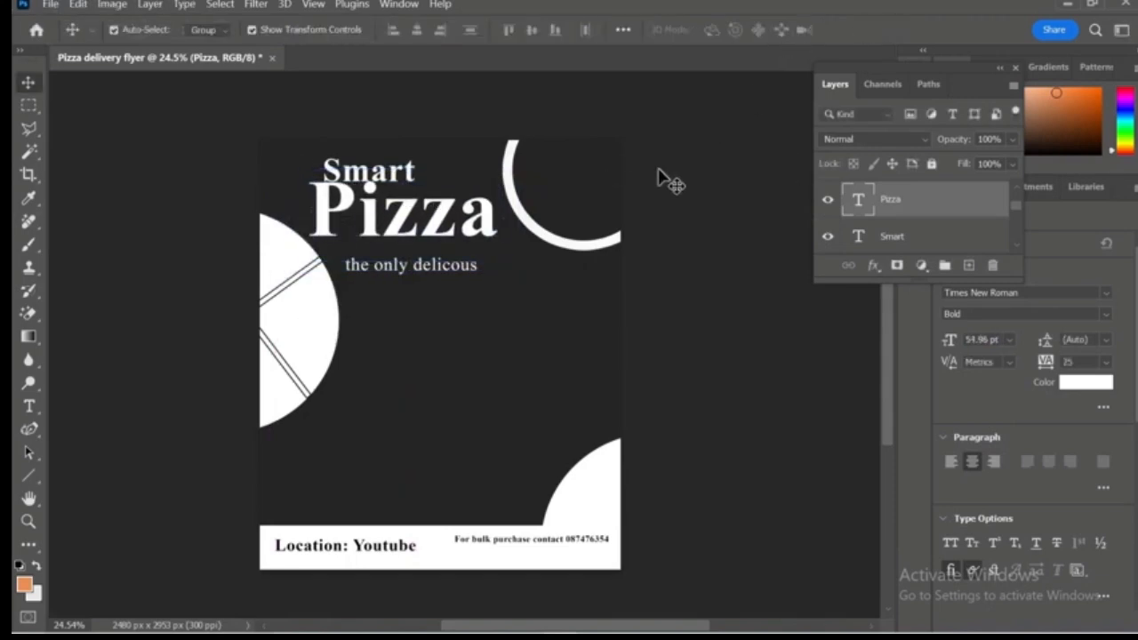
Move the "Smart" text right and slightly down so it sits over the "izza" letters of "Pizza".
left_click(666, 178)
left_click_drag(405, 172, 448, 174)
mouse_move(456, 180)
left_mouse_down()
mouse_move(438, 193)
mouse_move(456, 192)
left_mouse_up()
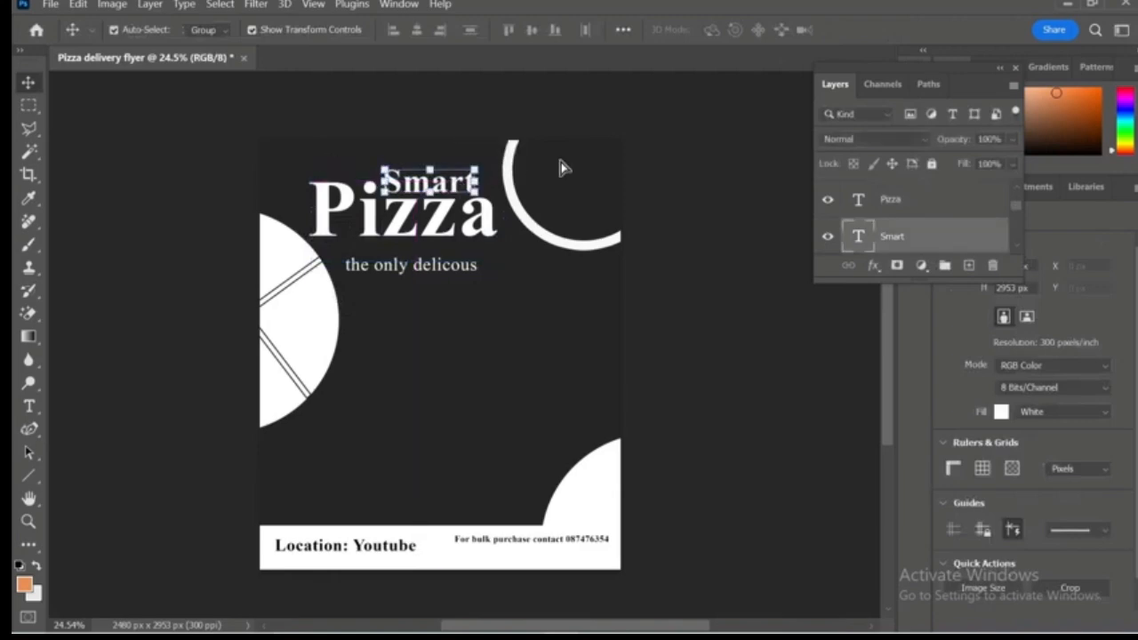
left_click(737, 162)
Nudge the "Smart" text slightly up and right so it clears the letters of "Pizza" below it.
scroll(503, 191, "up", 5)
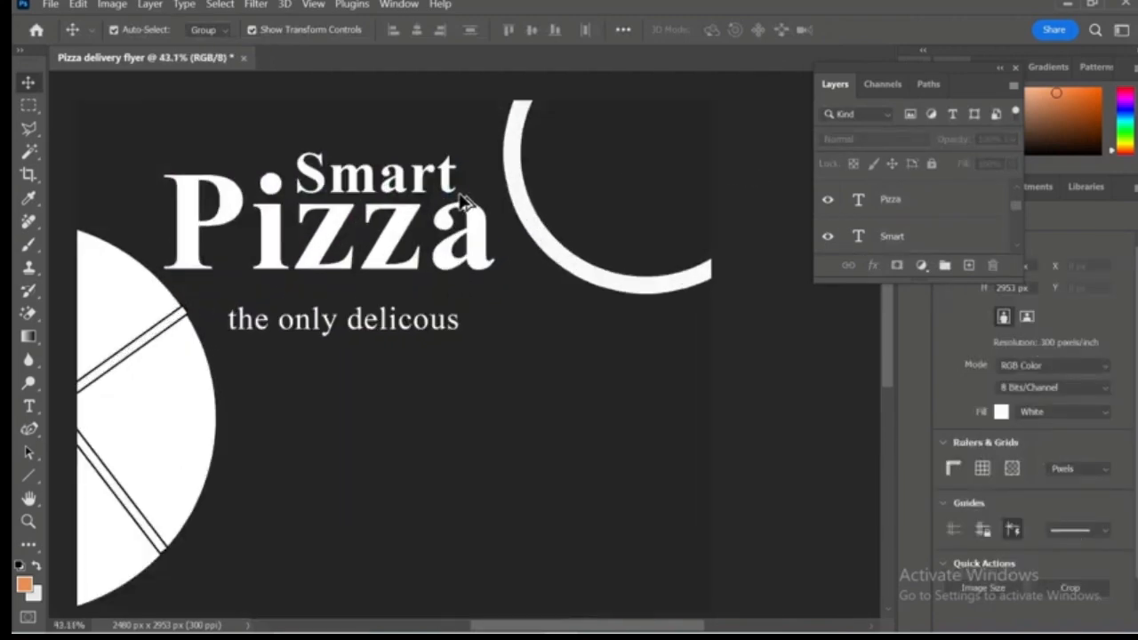
left_click(394, 196)
left_click(327, 178)
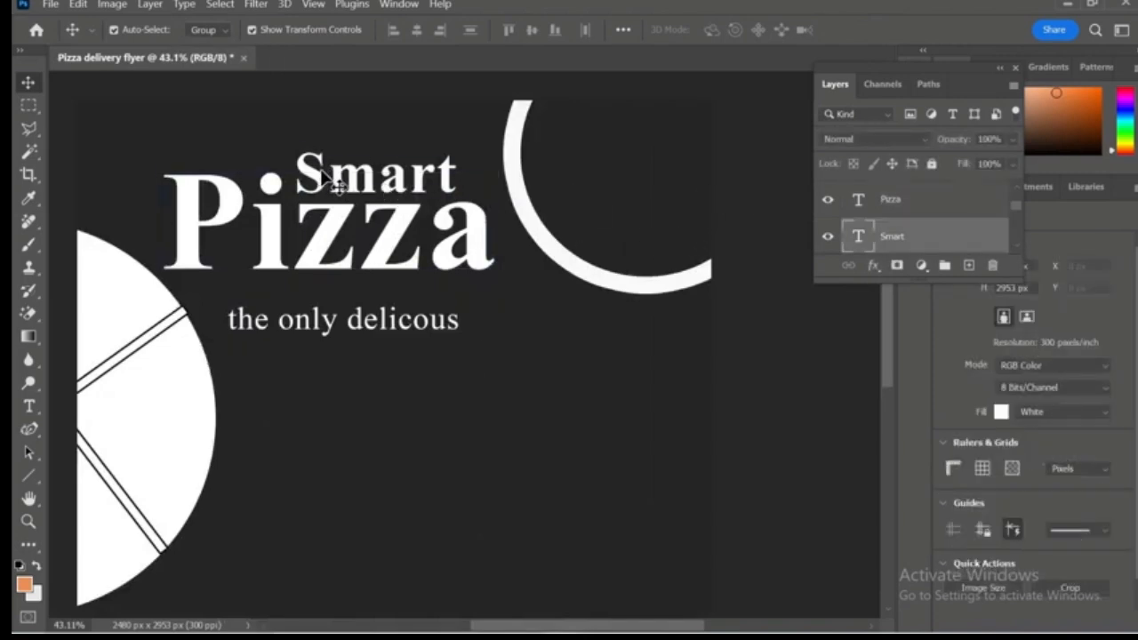
key("Up")
key("Up")
key("Up")
key("Up")
key("Up")
key("Up")
key("Up")
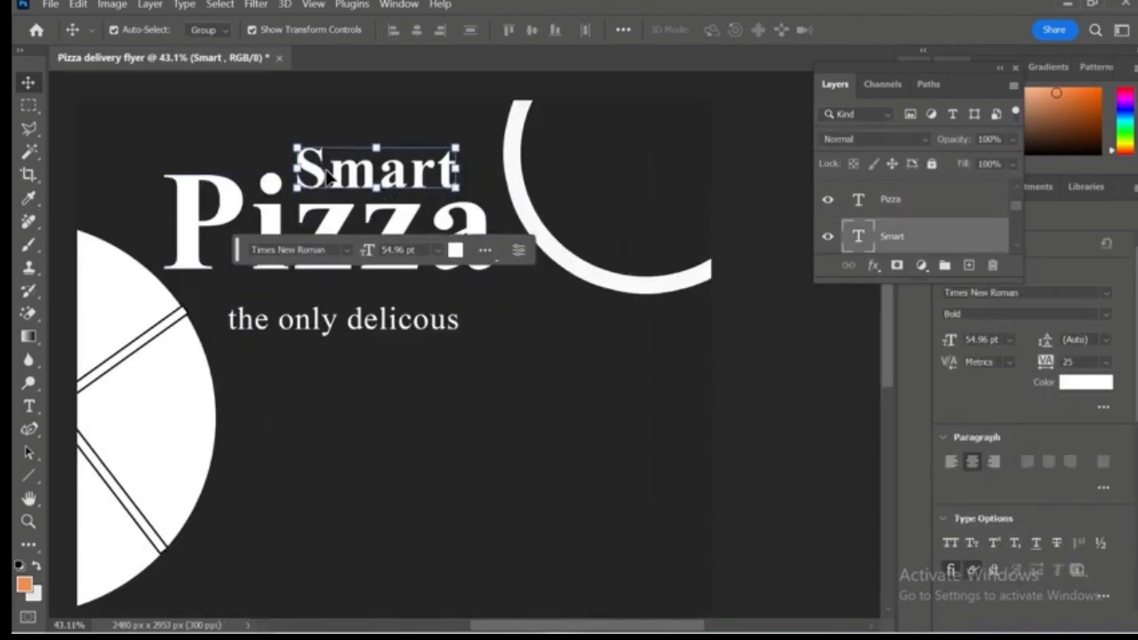
key("Right")
key("Right")
key("Right")
key("Right")
key("Right")
key("Right")
key("Right")
key("Right")
key("Right")
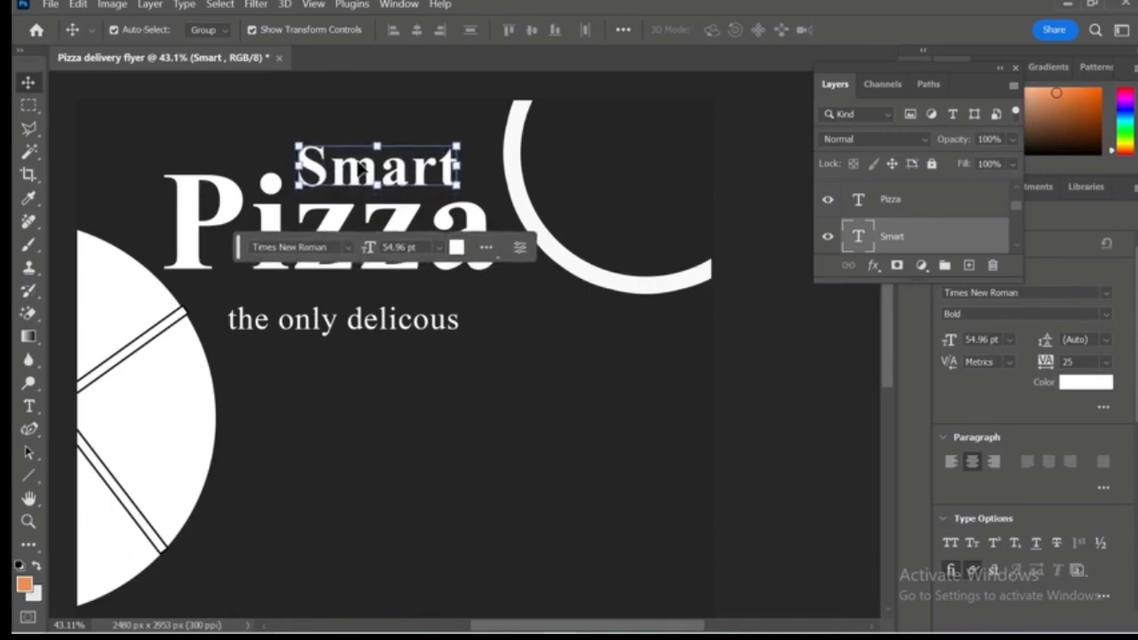
left_click(770, 189)
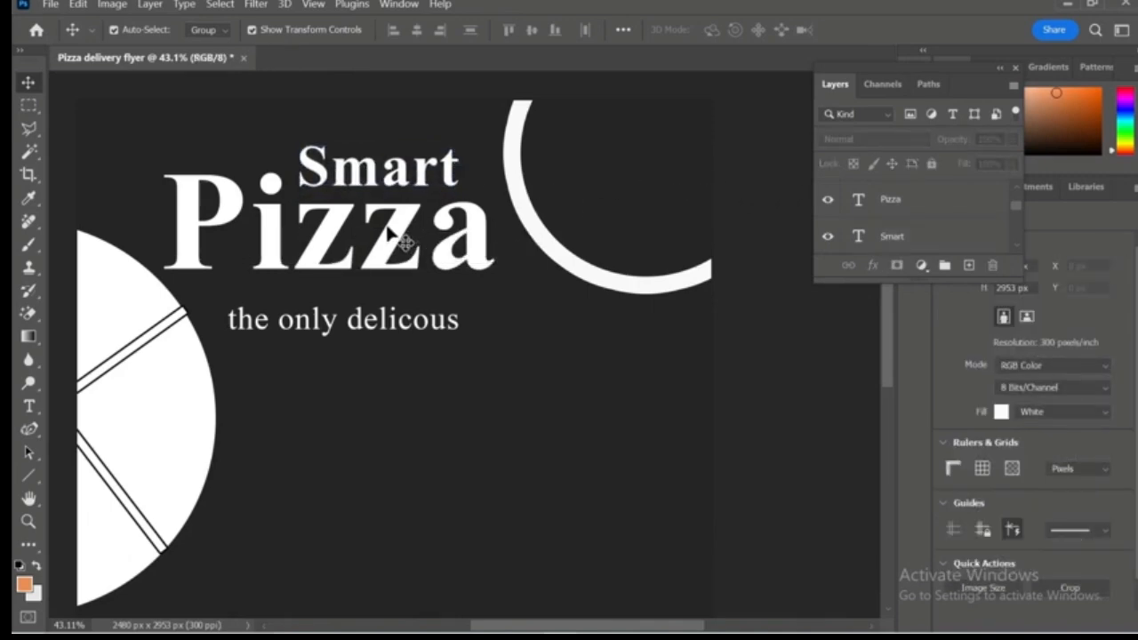
scroll(384, 215, "down", 4)
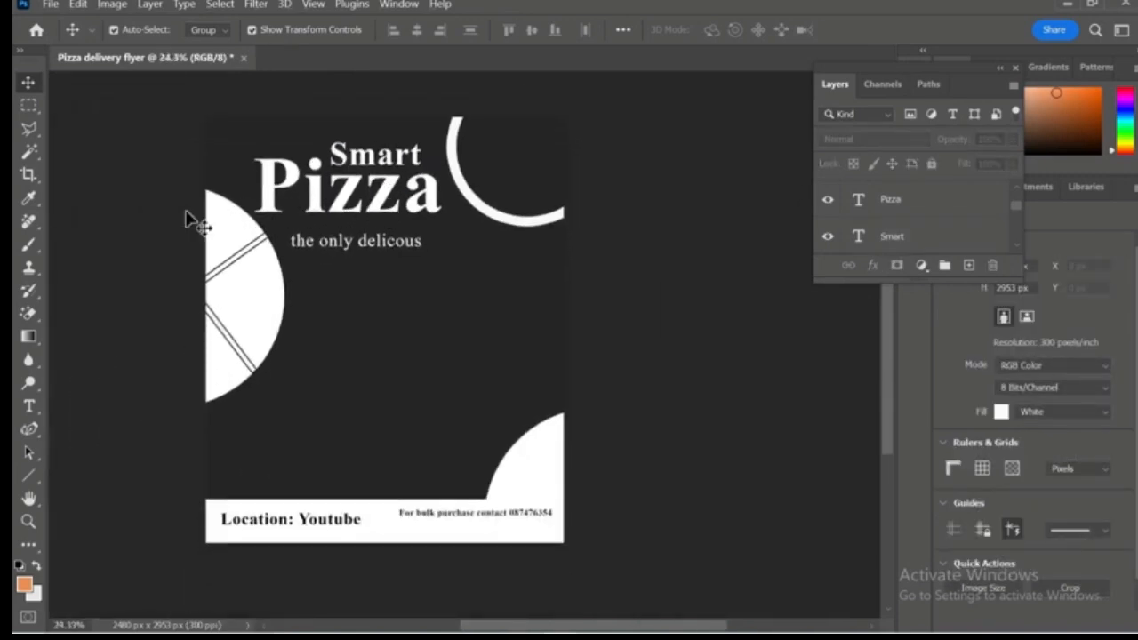
scroll(147, 213, "down", 1)
scroll(516, 247, "up", 2)
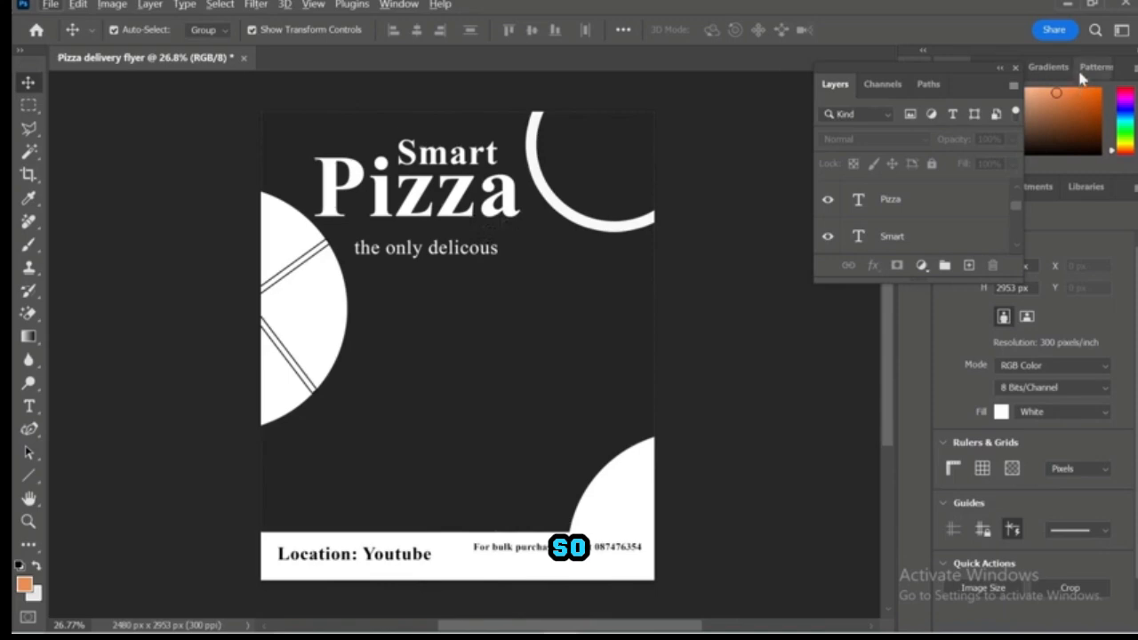
scroll(453, 246, "up", 1)
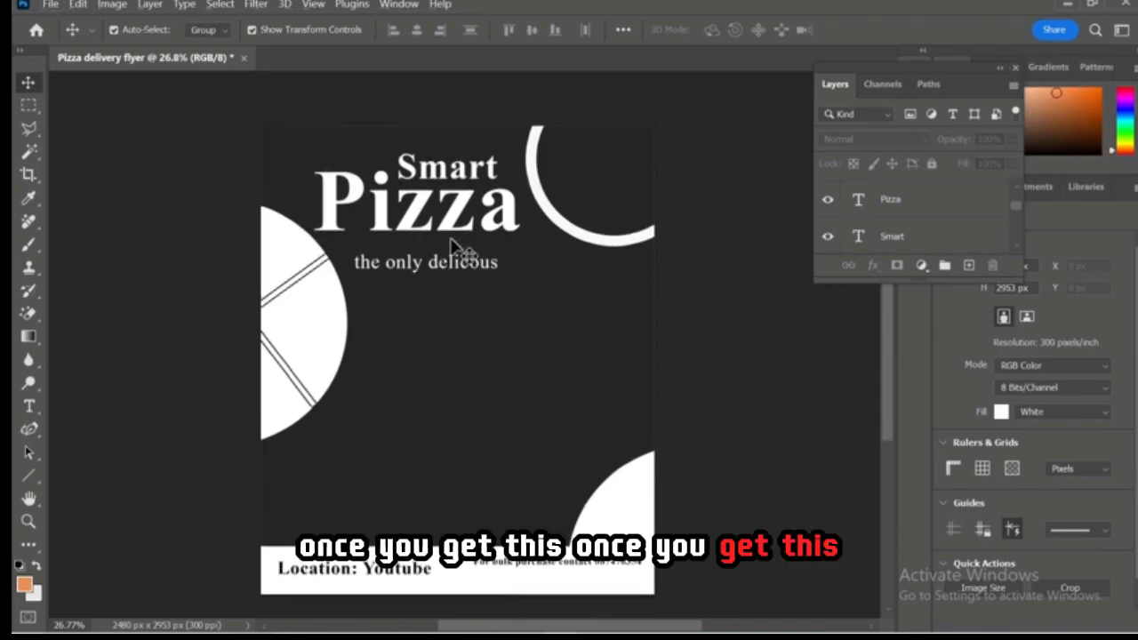
scroll(455, 248, "down", 1)
scroll(453, 249, "up", 1)
scroll(473, 187, "down", 1)
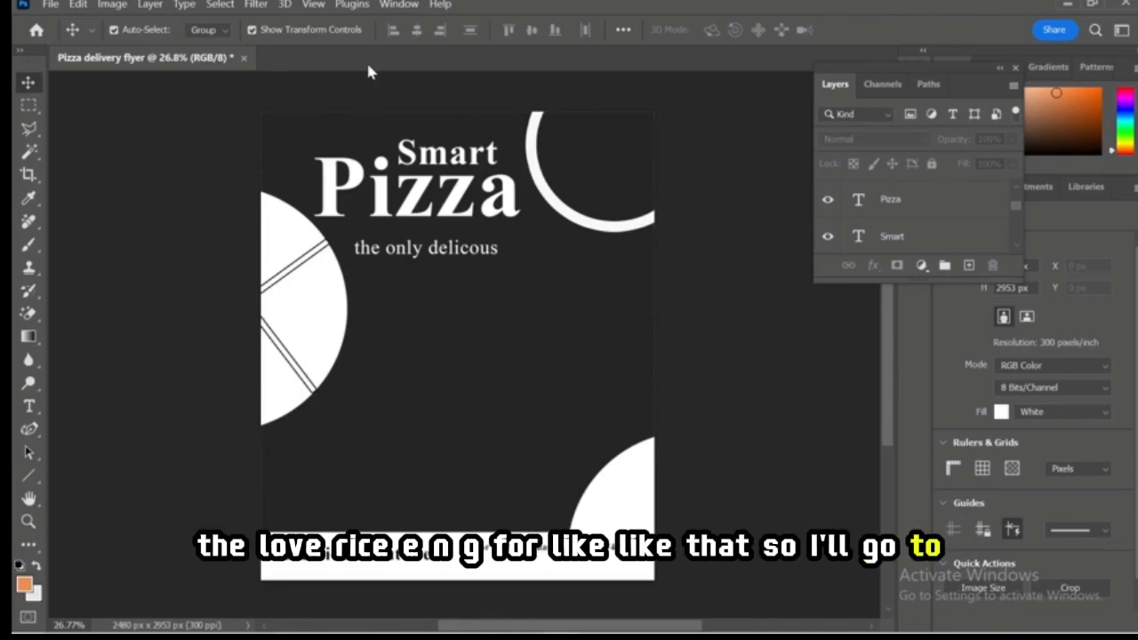
Place the Coca-Cola bottle image pngwing.com (34) from the Downloads folder into the flyer as an embedded image.
left_click(50, 4)
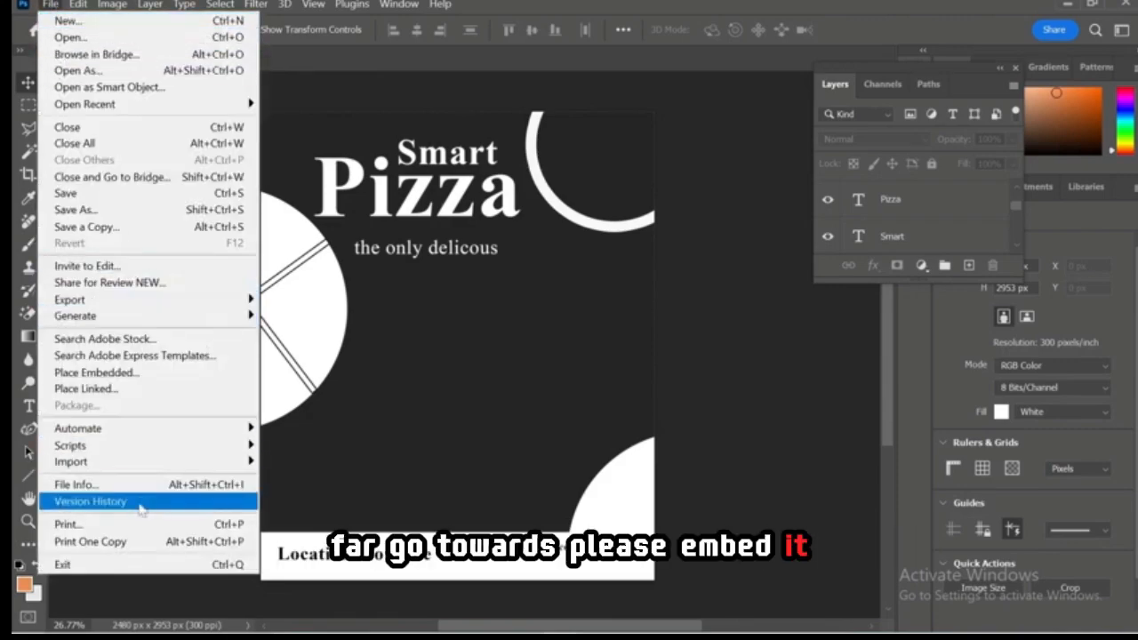
left_click(152, 372)
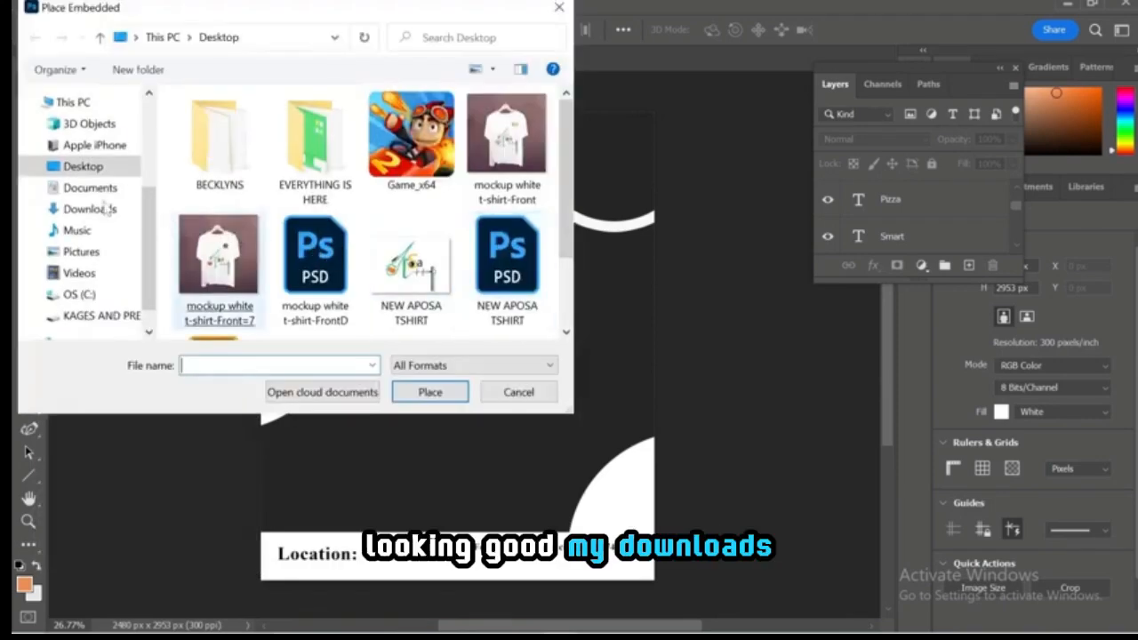
left_click(122, 212)
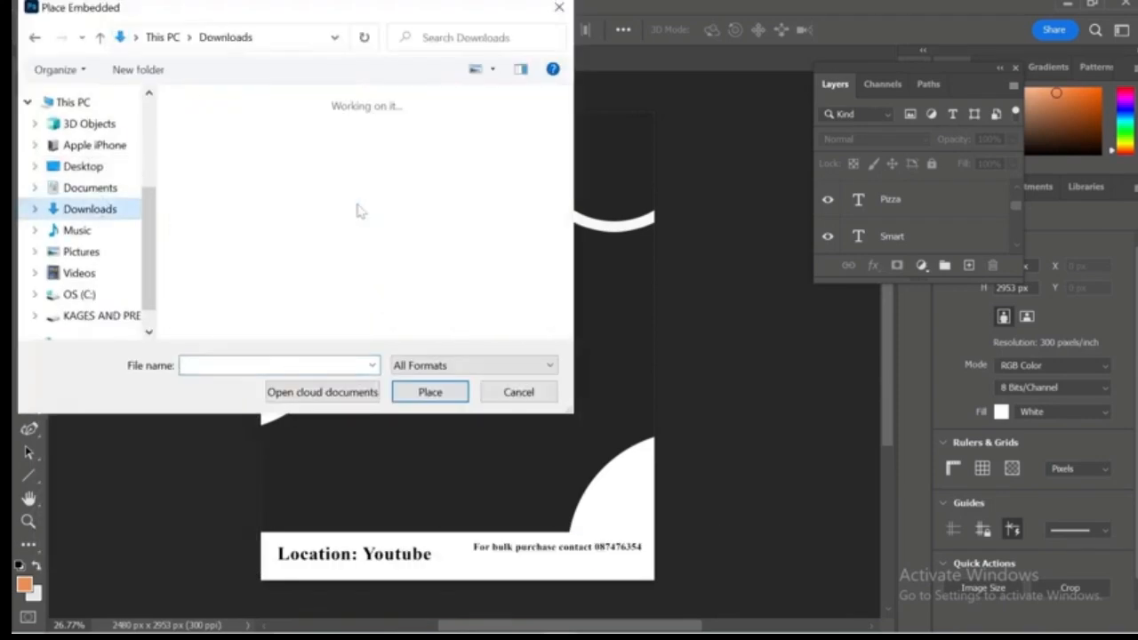
left_click(357, 211)
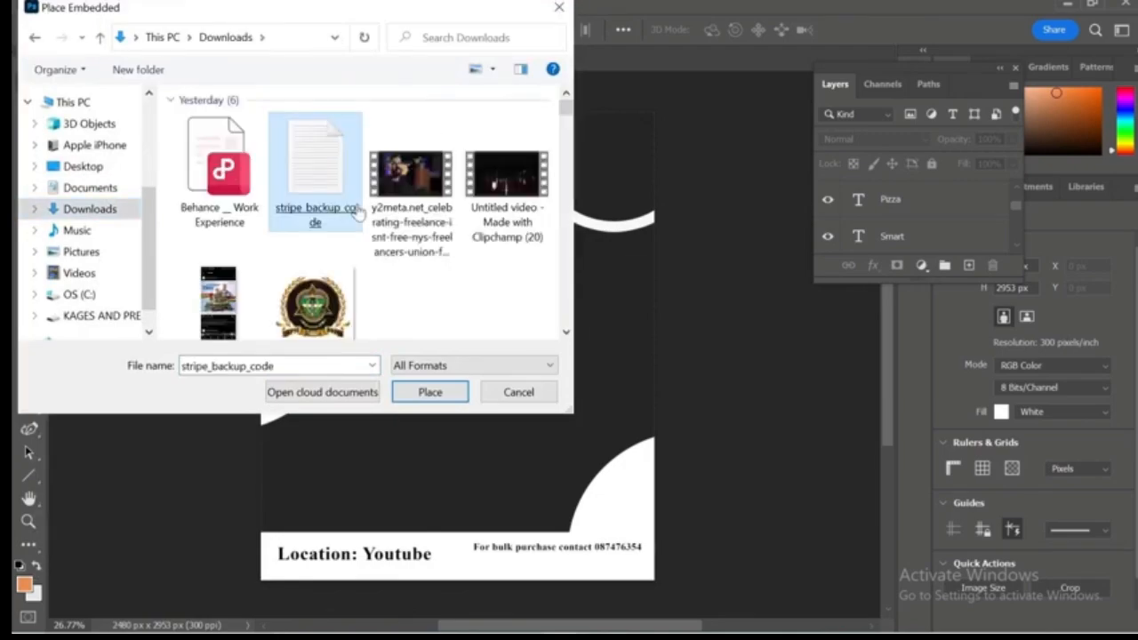
left_click(315, 302)
scroll(315, 267, "down", 15)
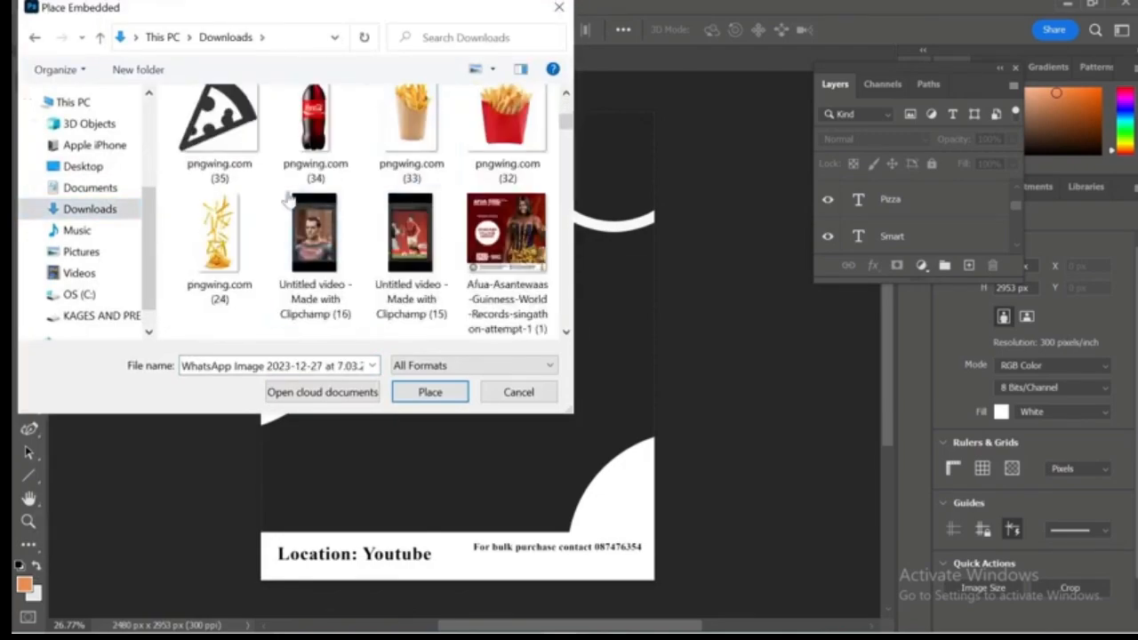
scroll(386, 190, "up", 5)
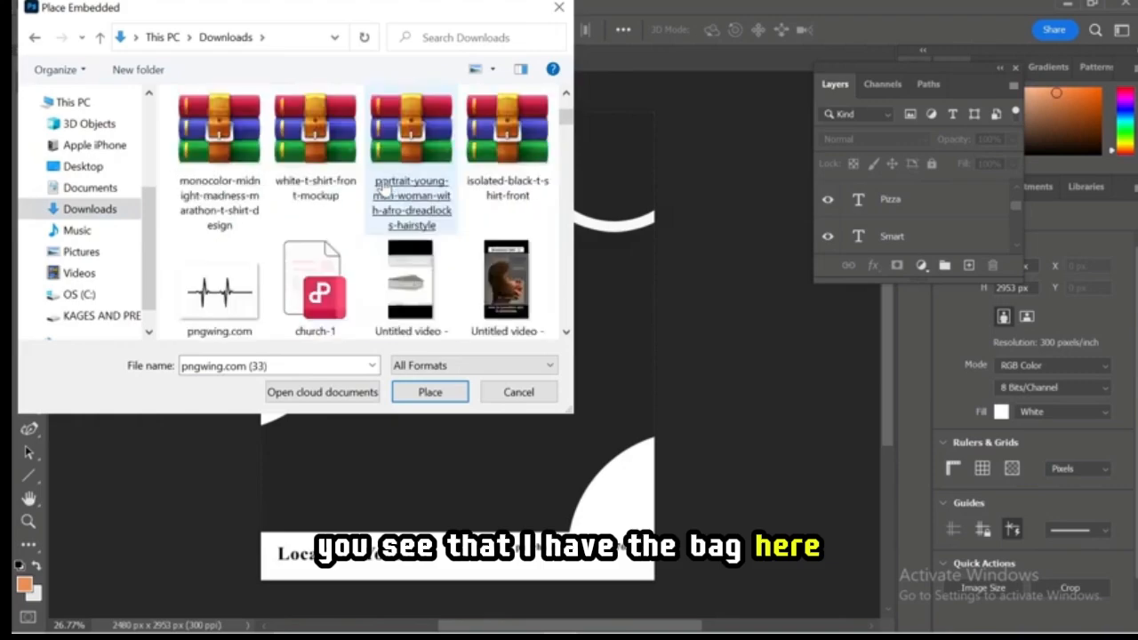
scroll(382, 188, "down", 15)
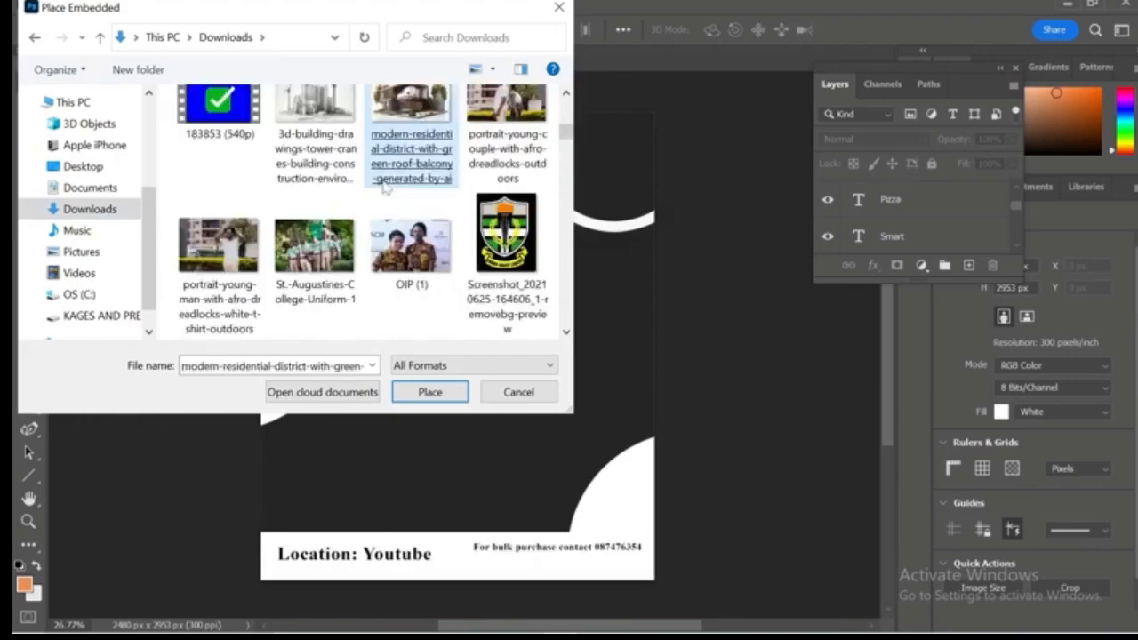
scroll(384, 188, "down", 5)
scroll(384, 187, "up", 11)
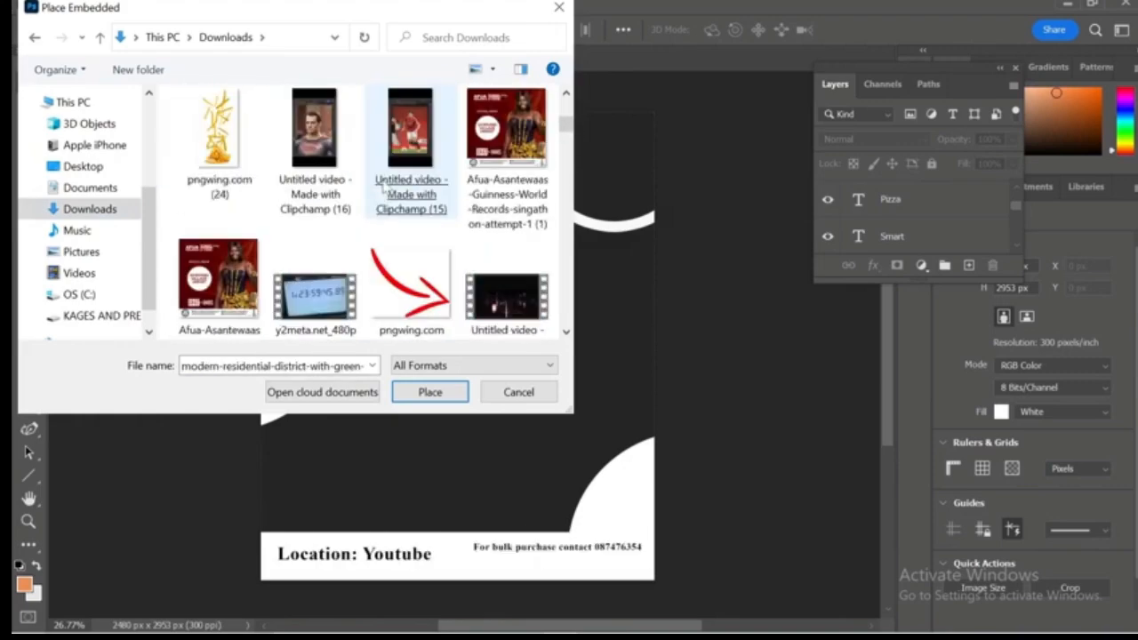
scroll(385, 183, "up", 1)
scroll(384, 185, "up", 1)
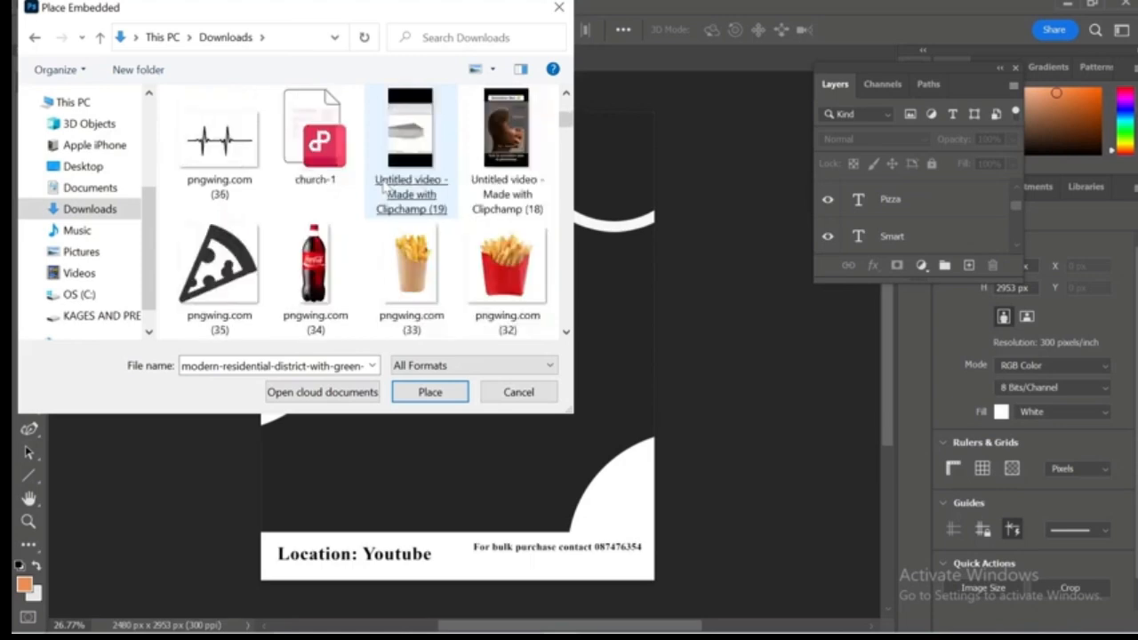
left_click(302, 267)
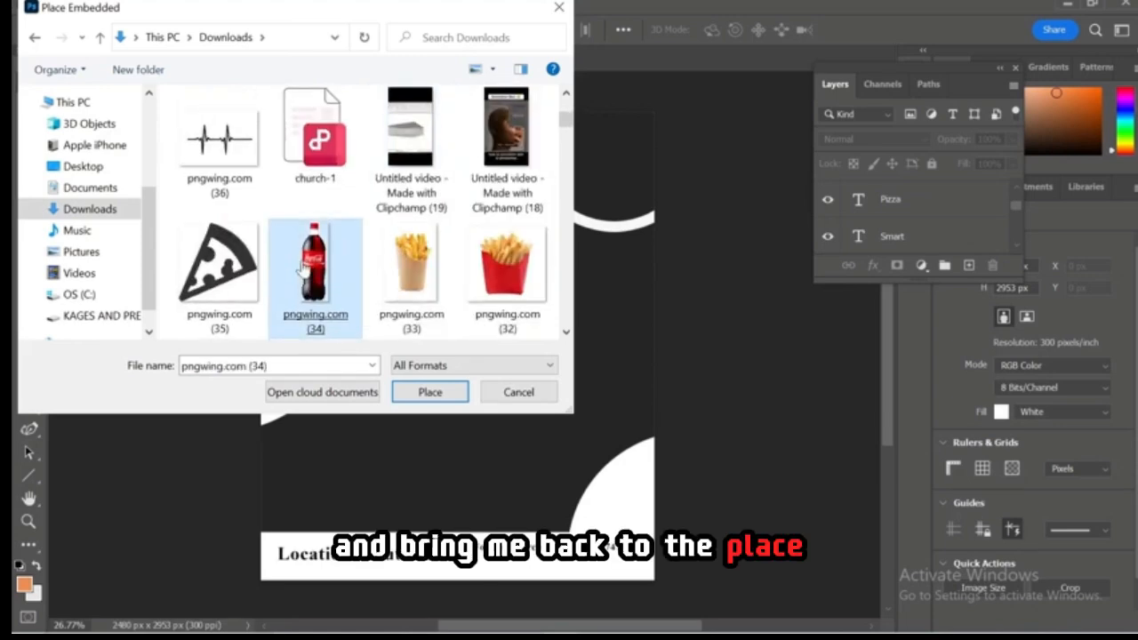
left_click(242, 303)
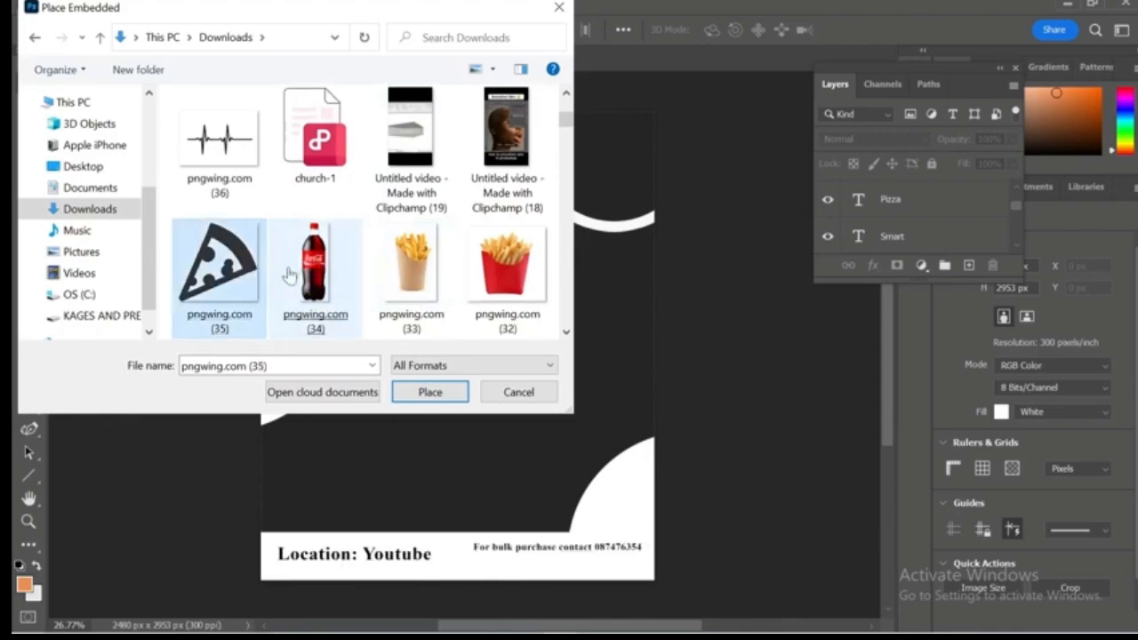
double_click(315, 265)
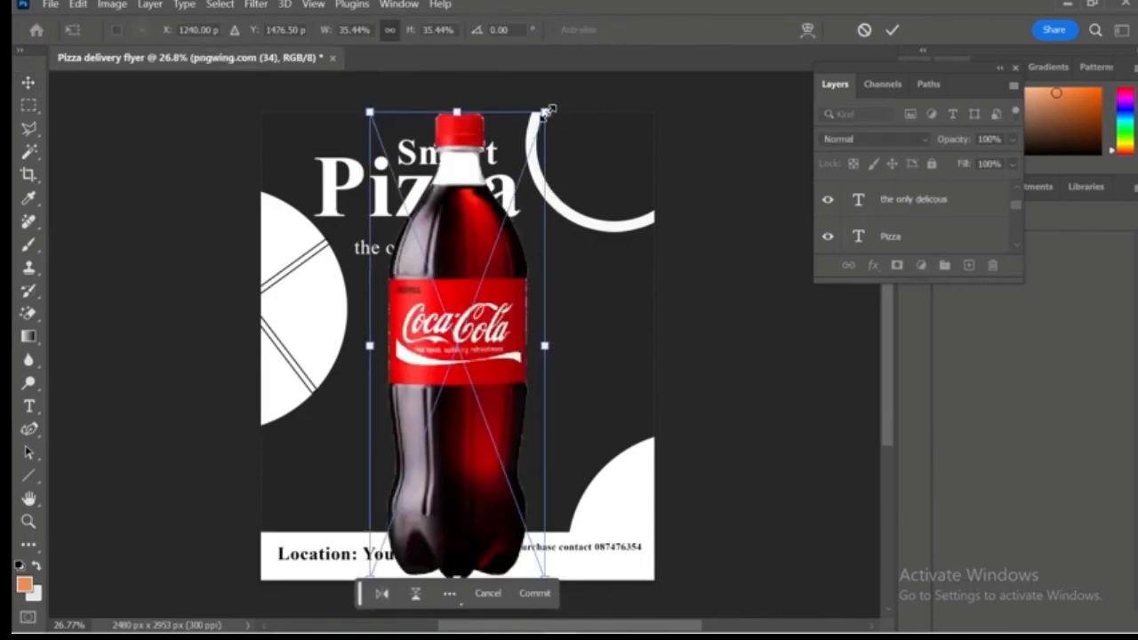
Scale the Coca-Cola bottle down to about 16.6% and position it below the tagline, just above the white footer bar.
left_click_drag(549, 107, 449, 357)
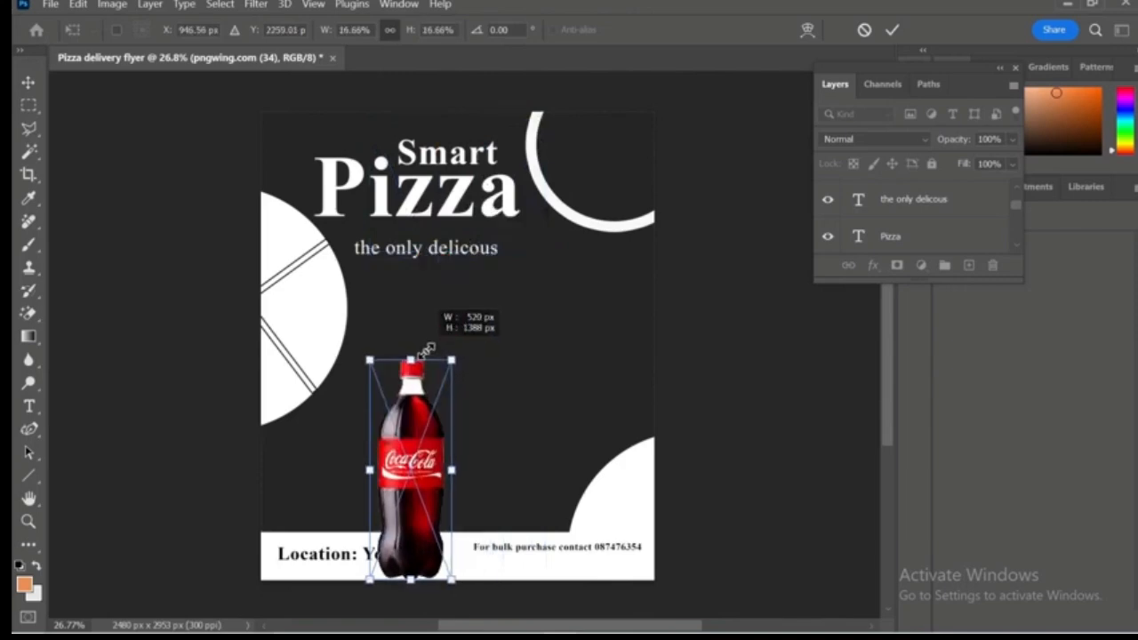
left_click_drag(411, 411, 400, 344)
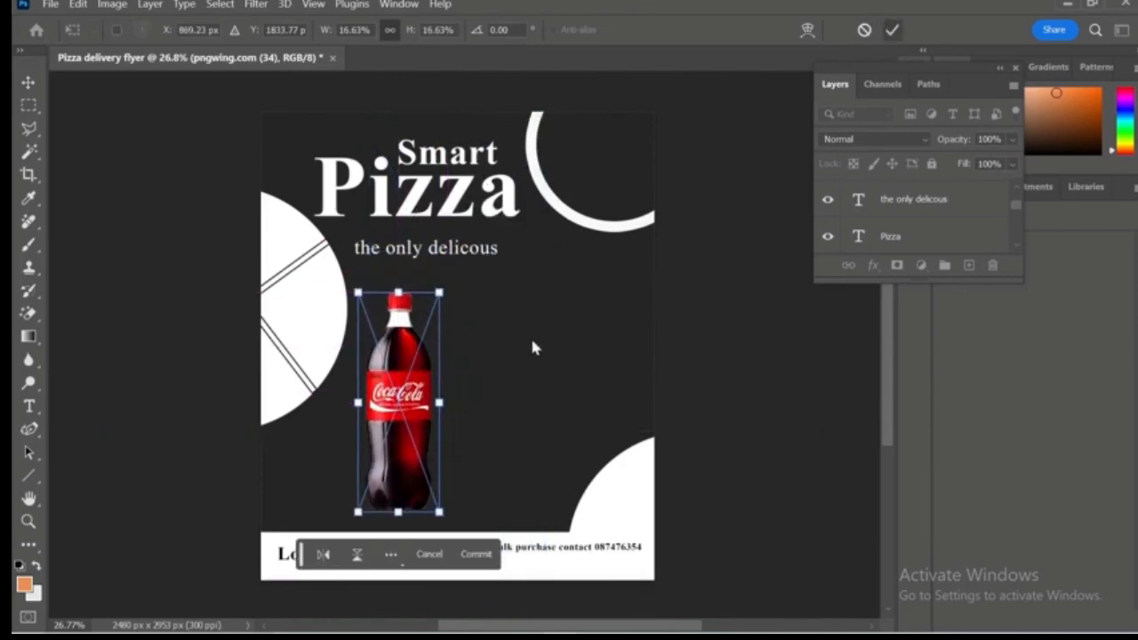
key("Return")
left_click(505, 359)
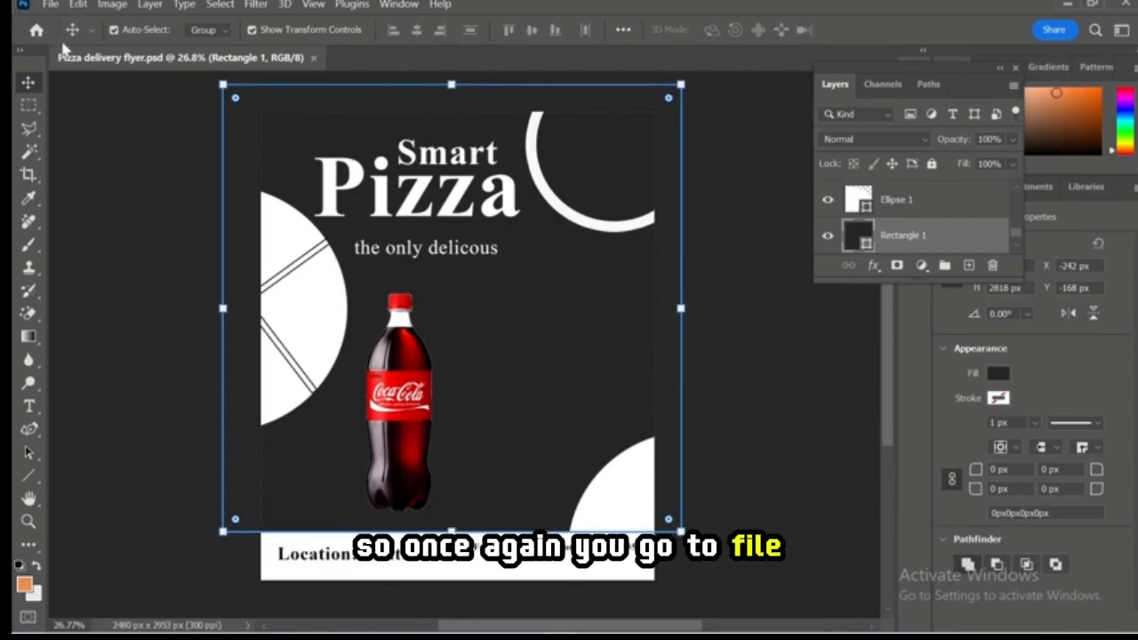
Place the whole pizza image pngwing.com (37) from the Downloads folder into the flyer as an embedded image.
left_click(53, 4)
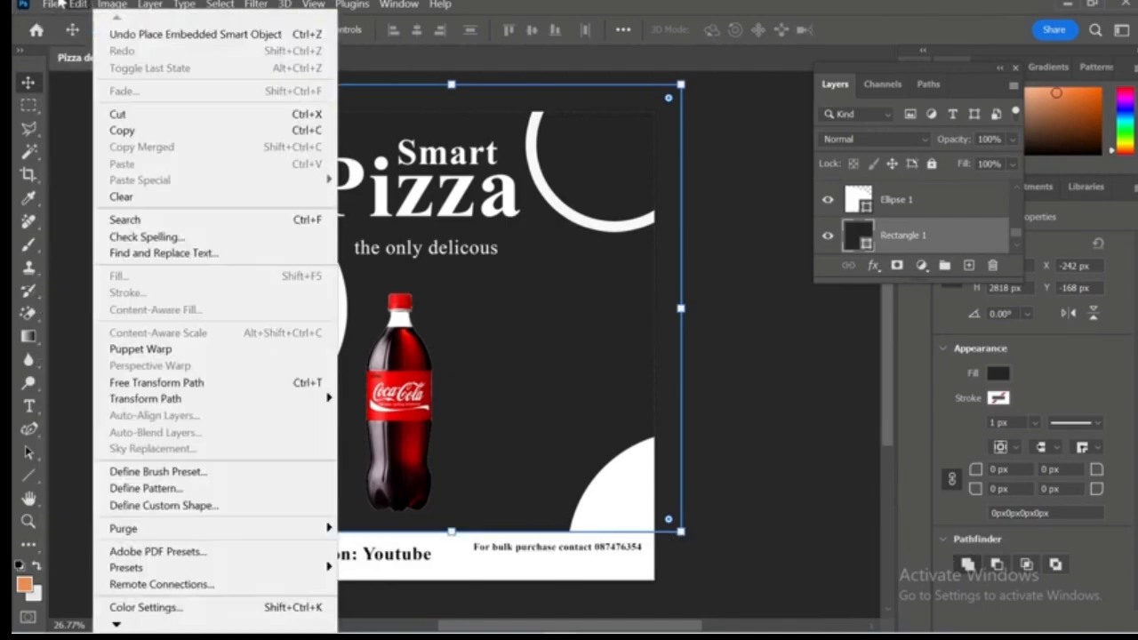
mouse_move(50, 4)
mouse_move(103, 304)
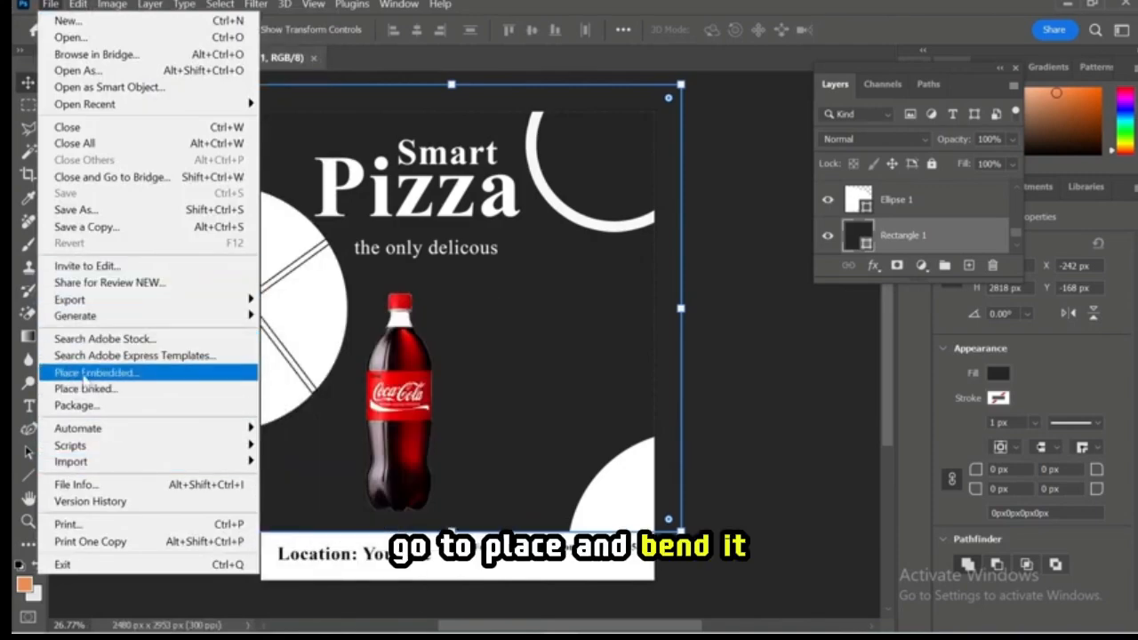
left_click(84, 377)
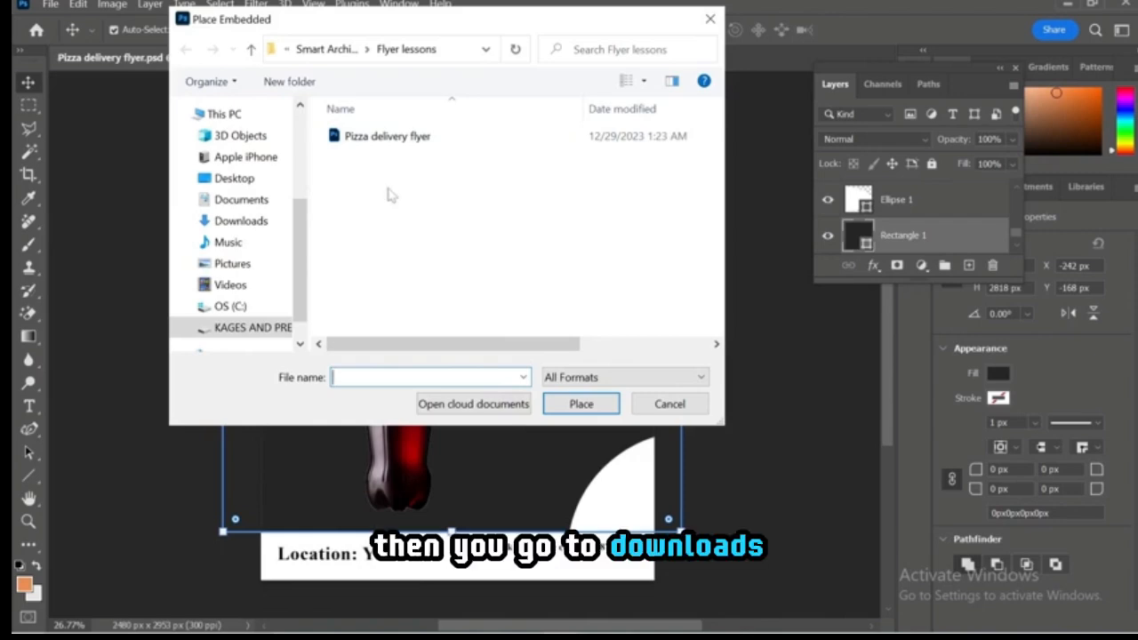
left_click(247, 221)
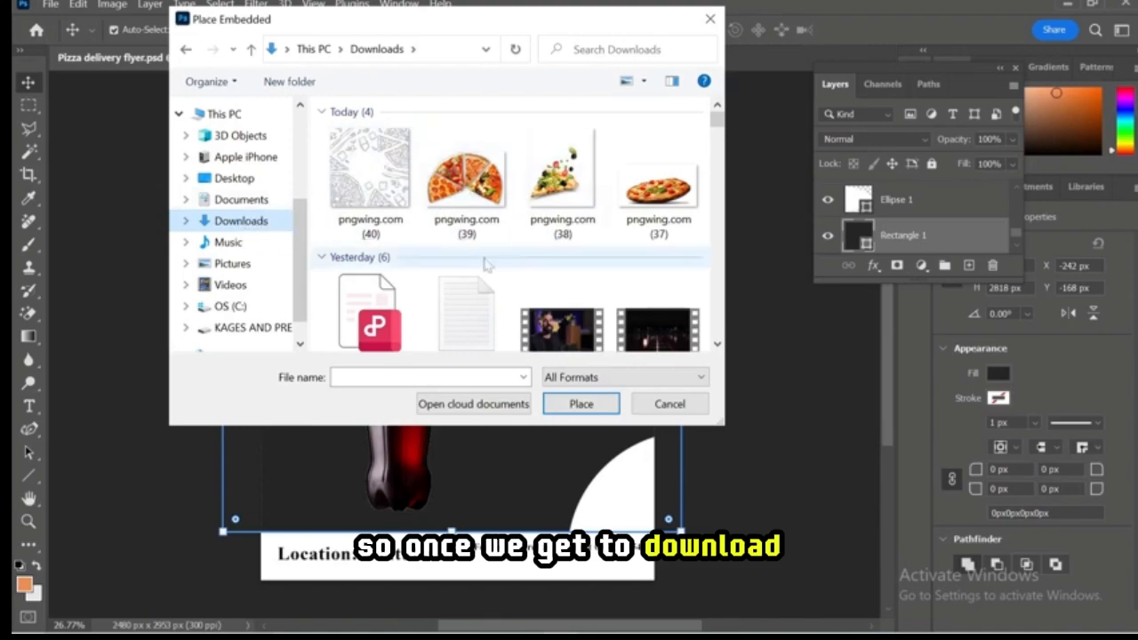
left_click(663, 200)
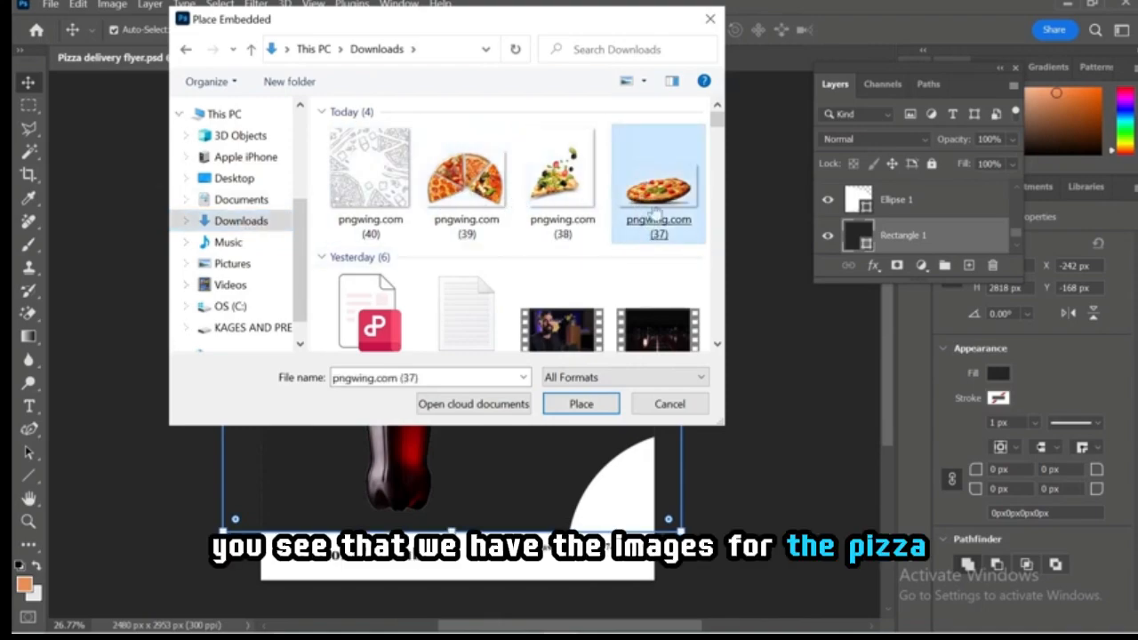
left_click(545, 223)
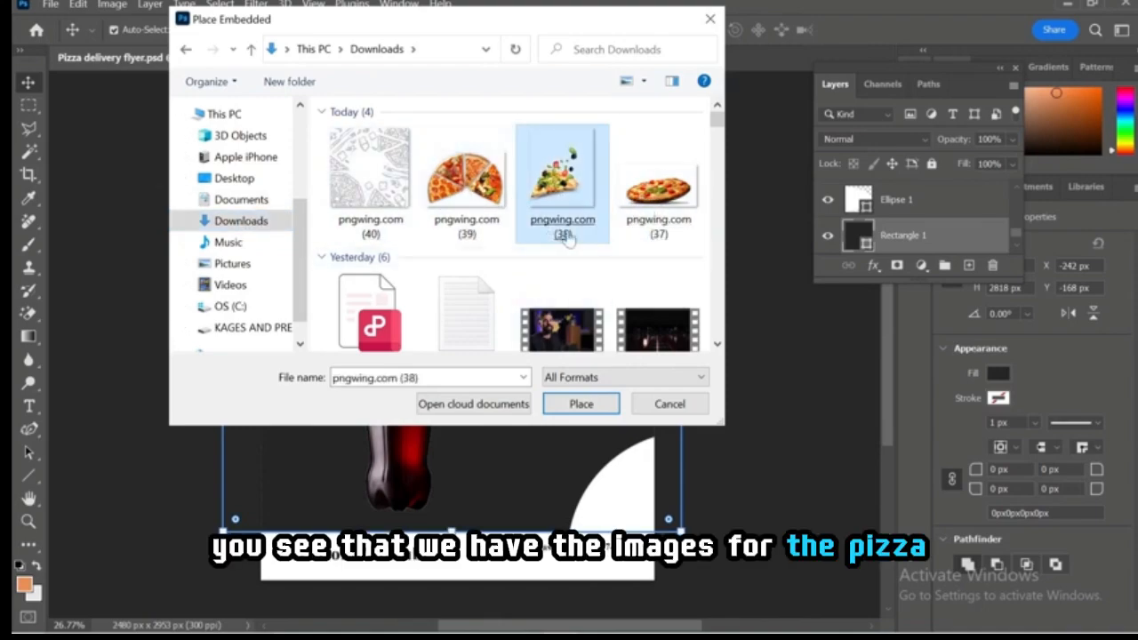
left_click(639, 216)
double_click(678, 170)
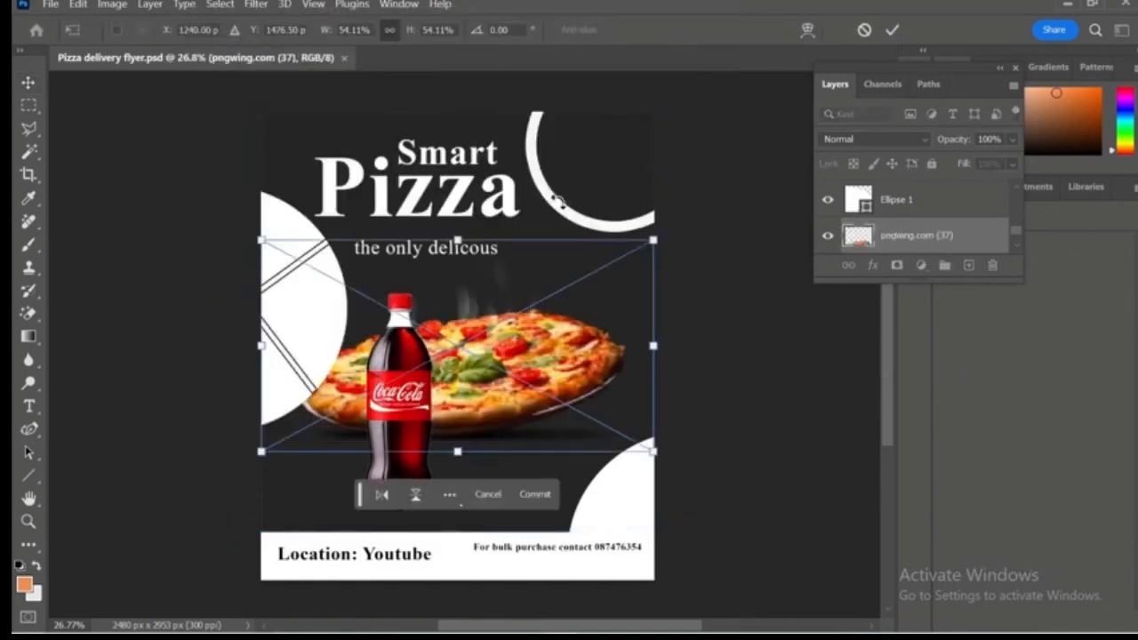
left_click(892, 30)
Scale down the pizza image and position it behind the lower half of the bottle, extending toward the flyer's right edge.
left_click_drag(512, 354, 525, 421)
key("ctrl+t")
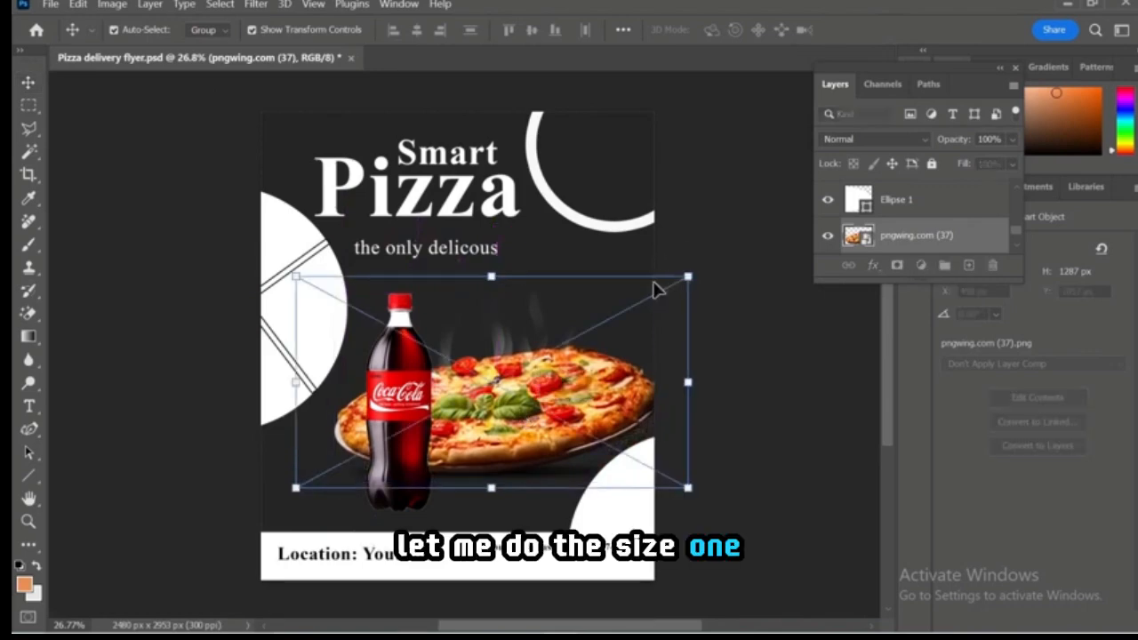
left_click_drag(653, 289, 607, 314)
left_click_drag(500, 440, 566, 439)
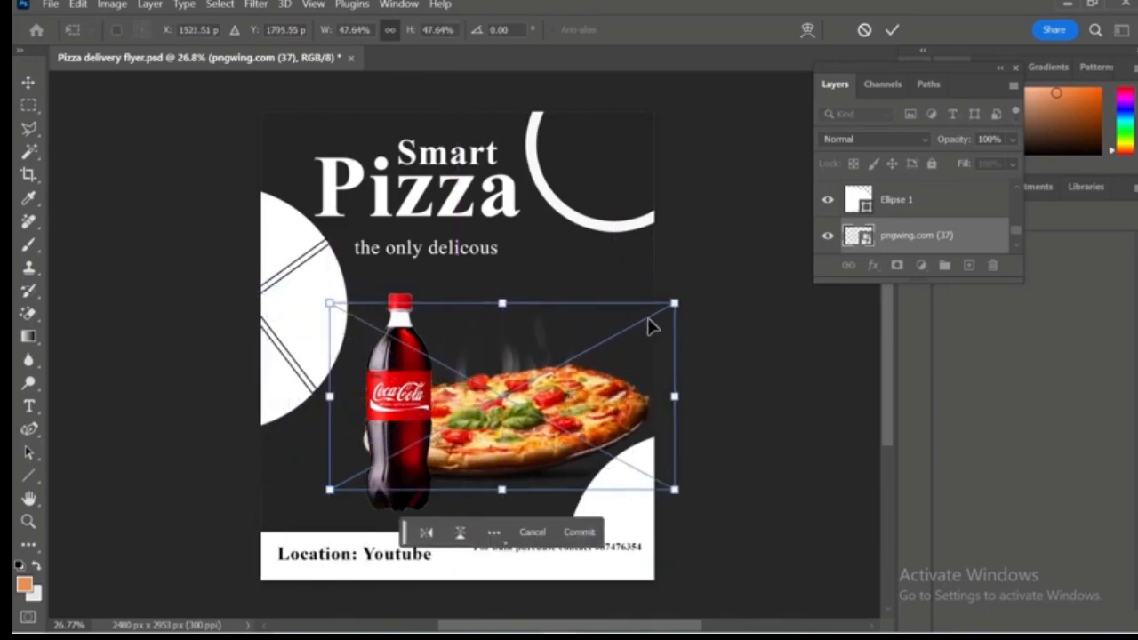
left_click_drag(674, 304, 612, 358)
left_click_drag(452, 451, 468, 455)
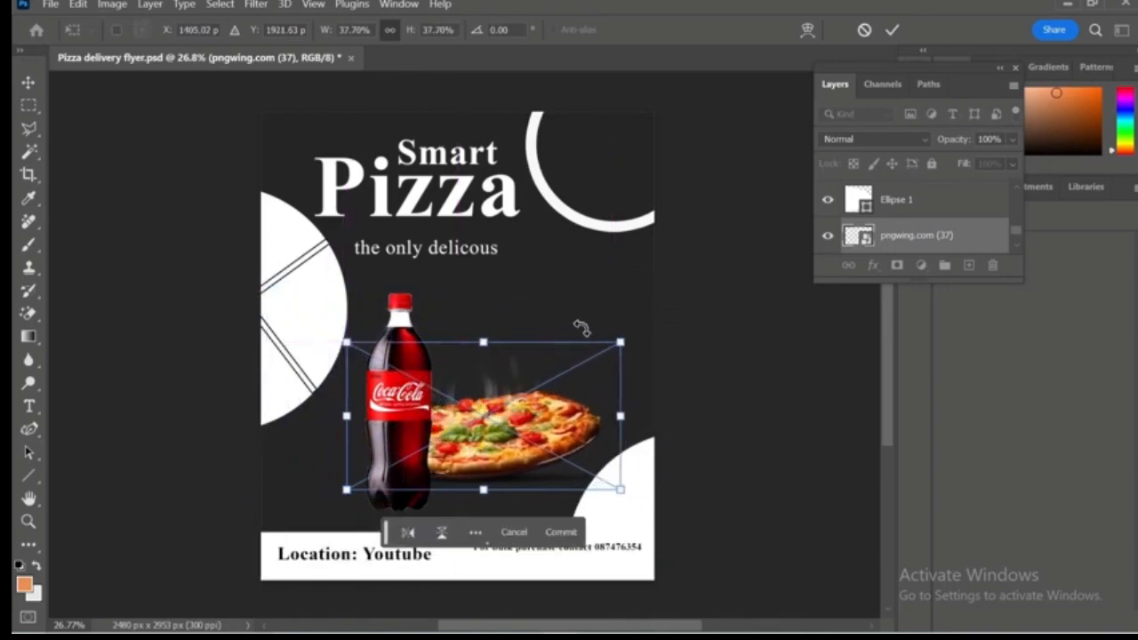
left_click_drag(621, 341, 641, 322)
left_click(892, 29)
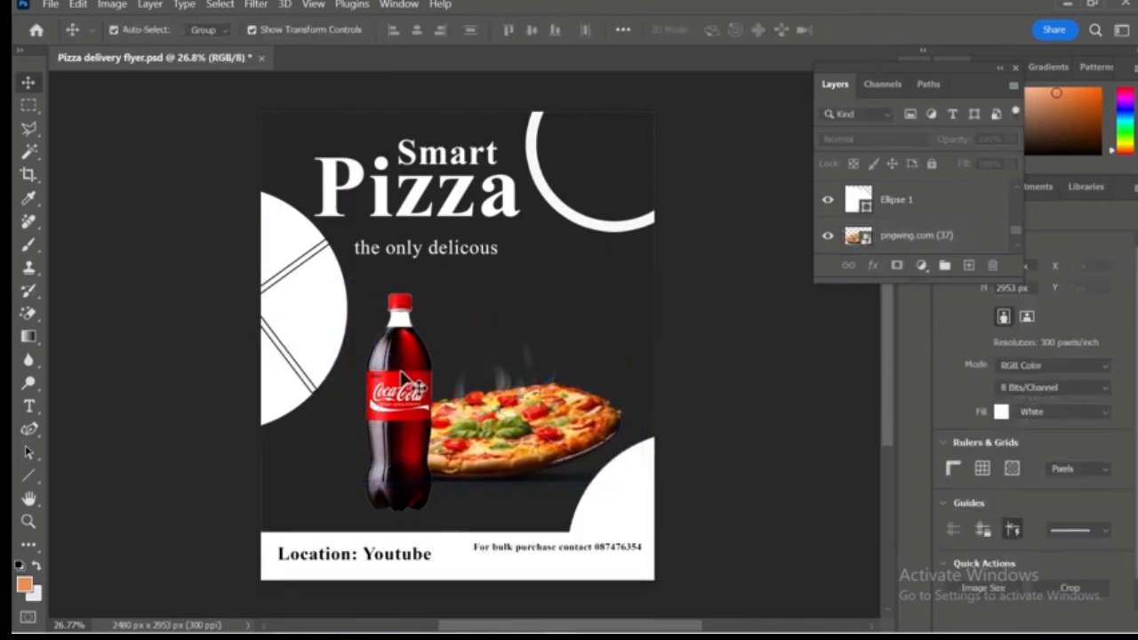
Move the Coca-Cola bottle up and slightly left to about X 616 px, Y 928 px, so its base lines up with the pizza.
left_click_drag(408, 374, 390, 340)
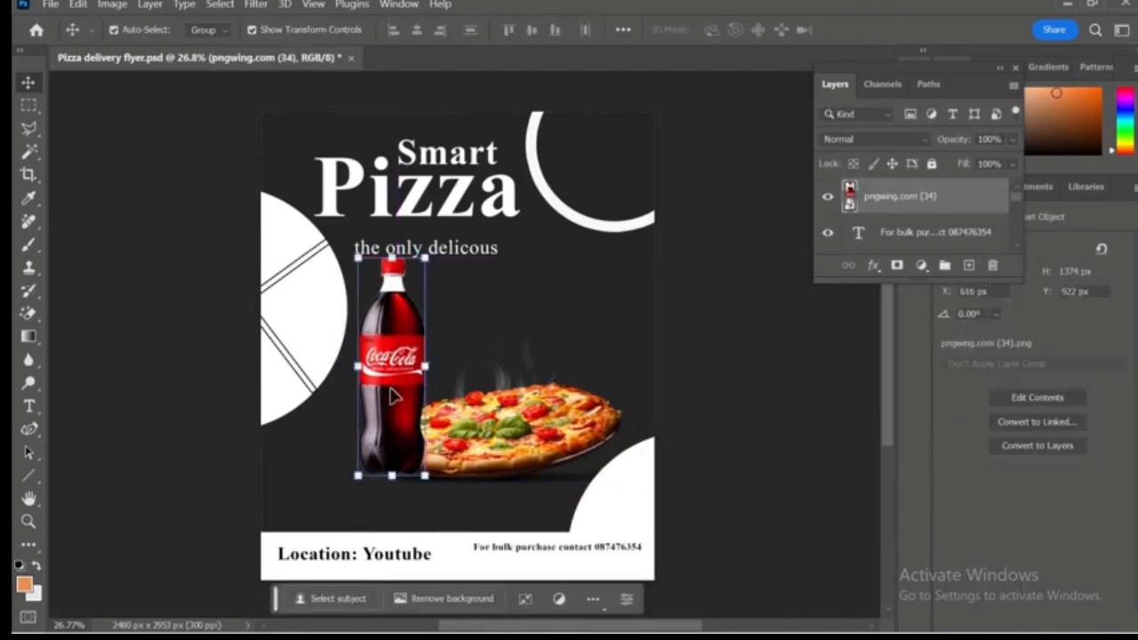
key("Down")
key("Down")
key("Down")
key("Down")
key("Down")
key("Down")
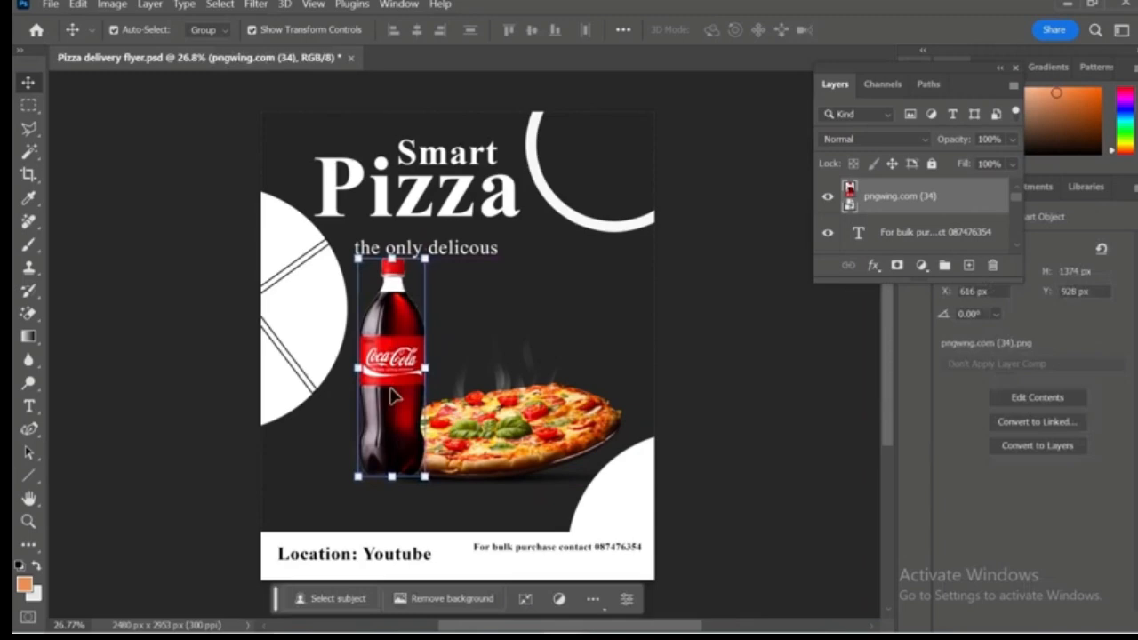
left_click(753, 350)
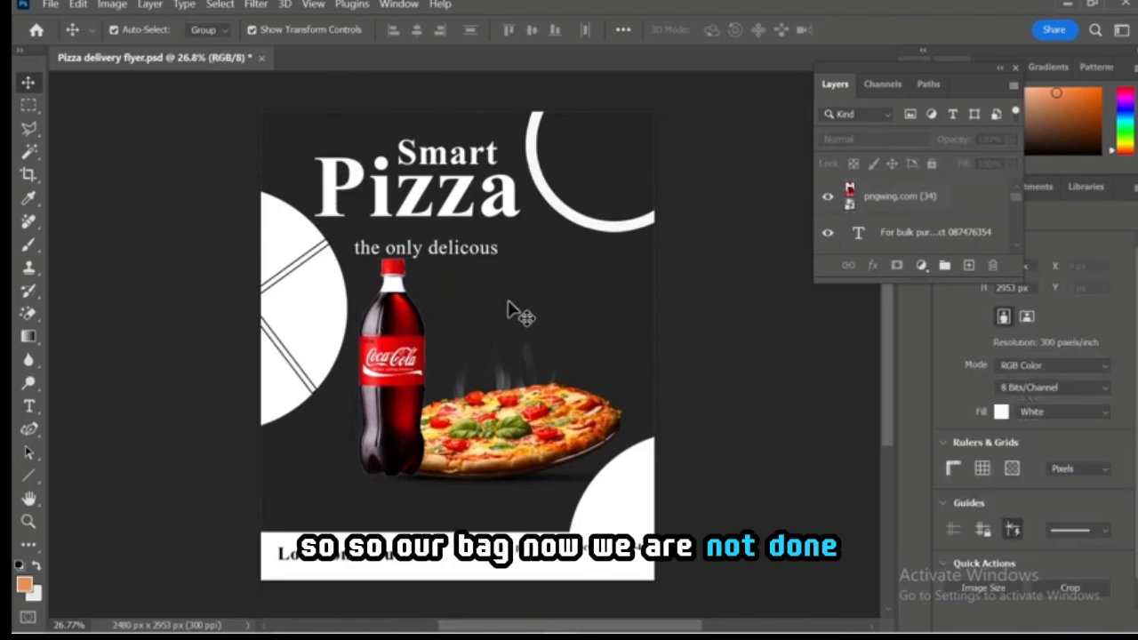
scroll(540, 237, "down", 1)
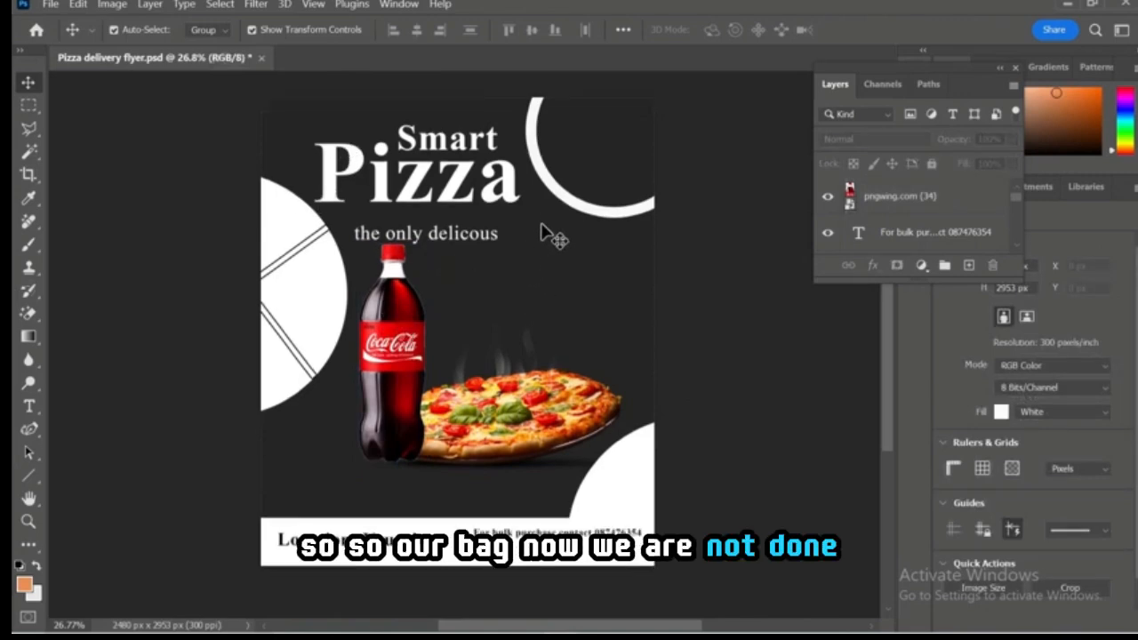
left_click(612, 301)
left_click(755, 348)
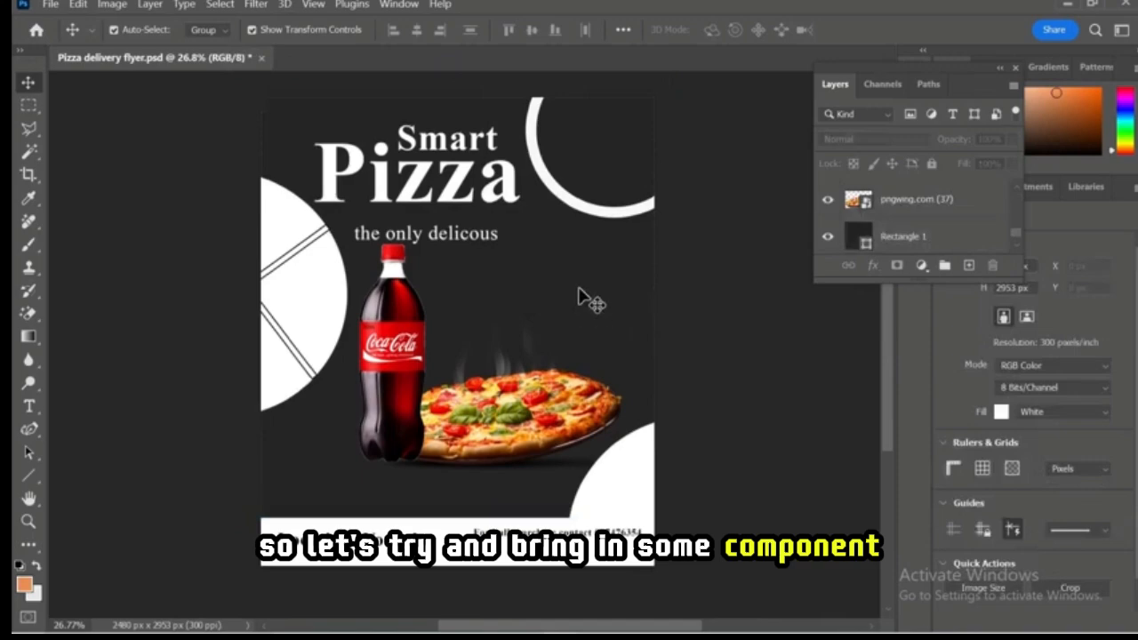
left_click(622, 275)
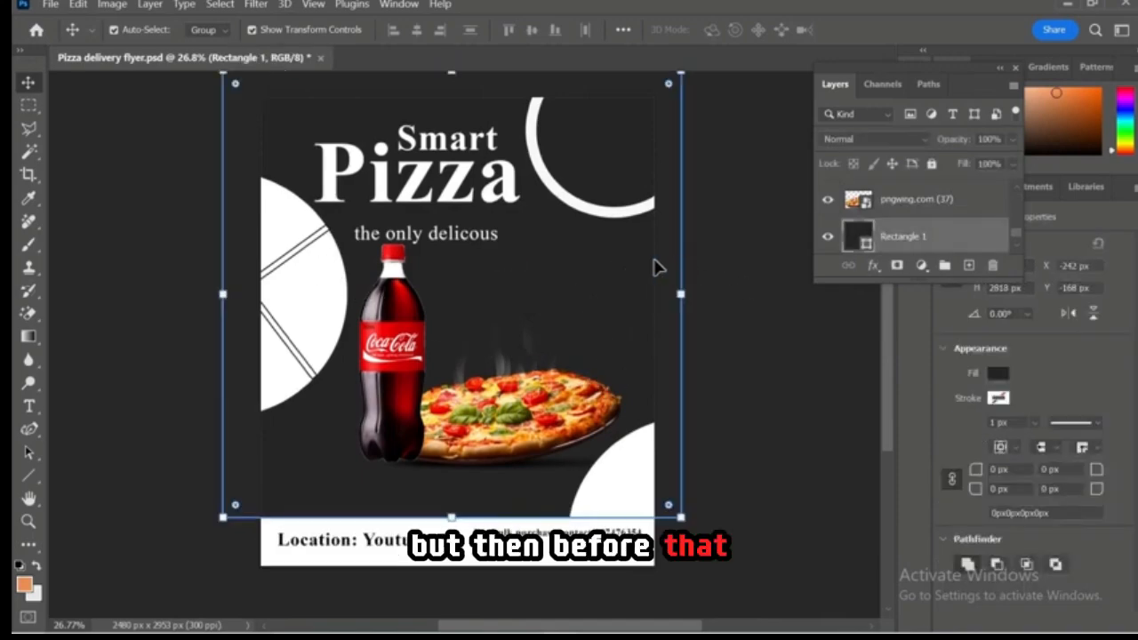
scroll(539, 279, "up", 2, "alt")
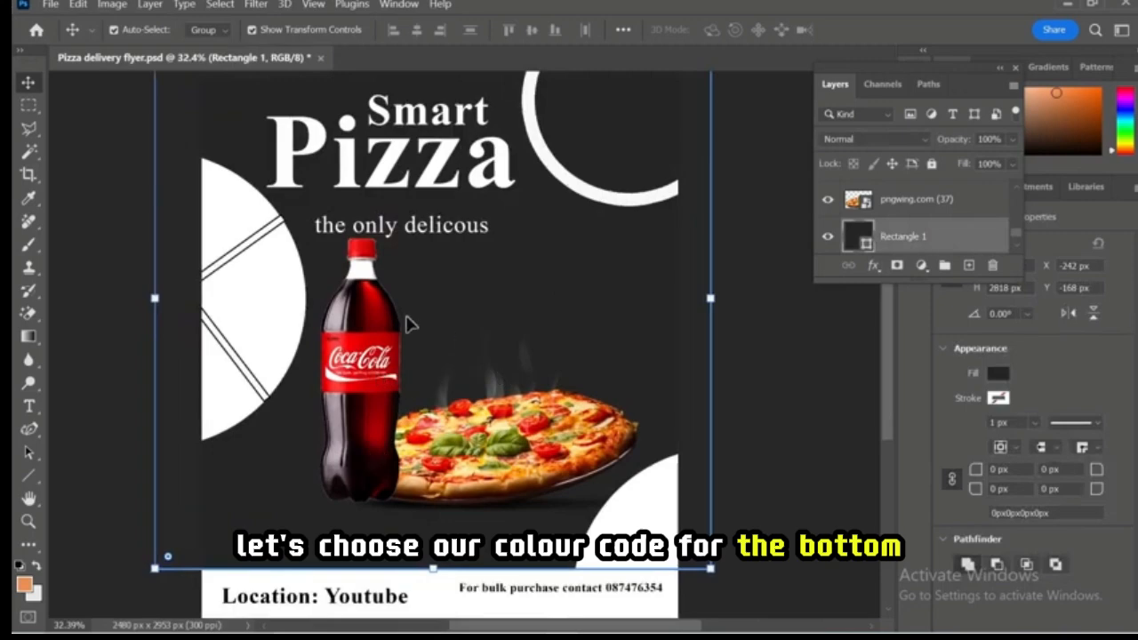